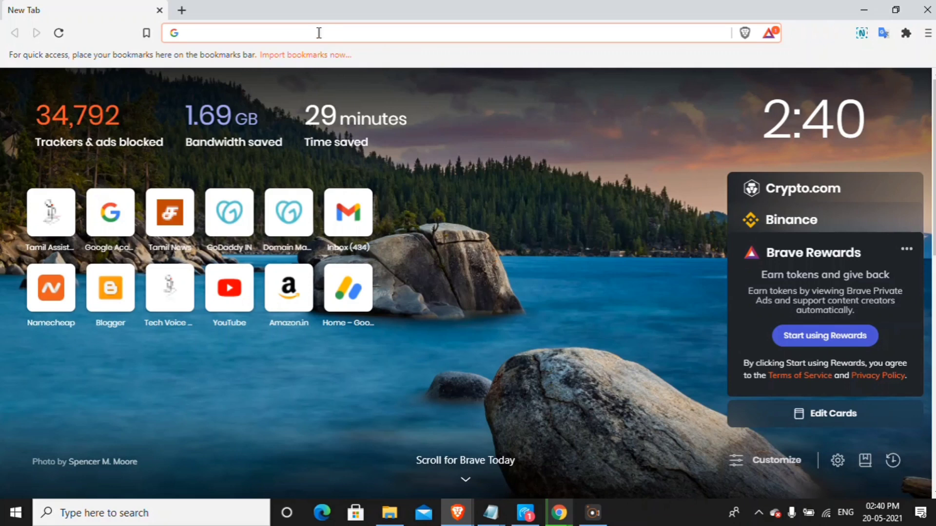
Search the web for "google news" and look through the results
text(g)
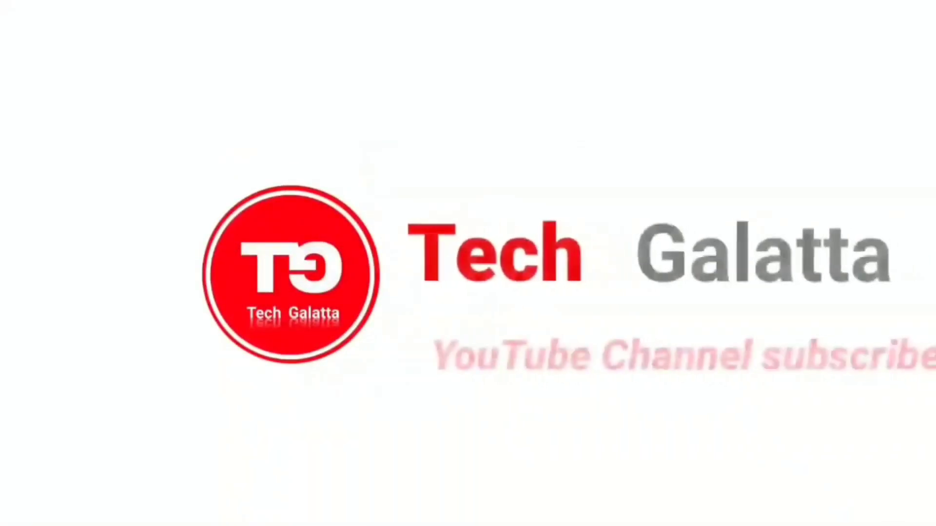
text(g)
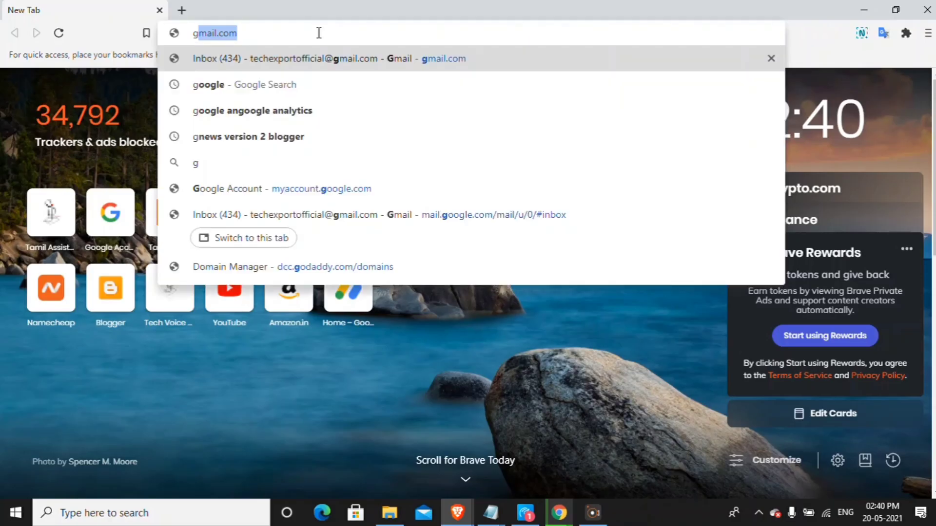
text(oo)
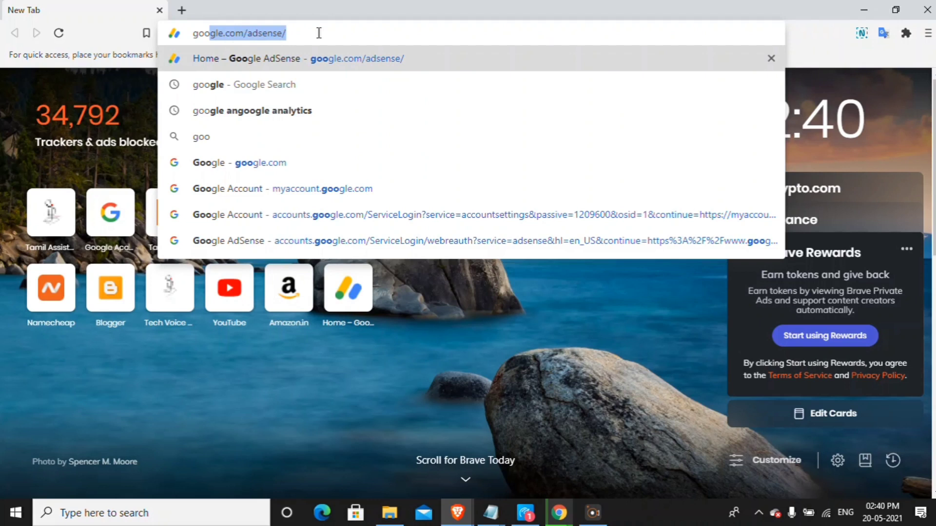
text(g)
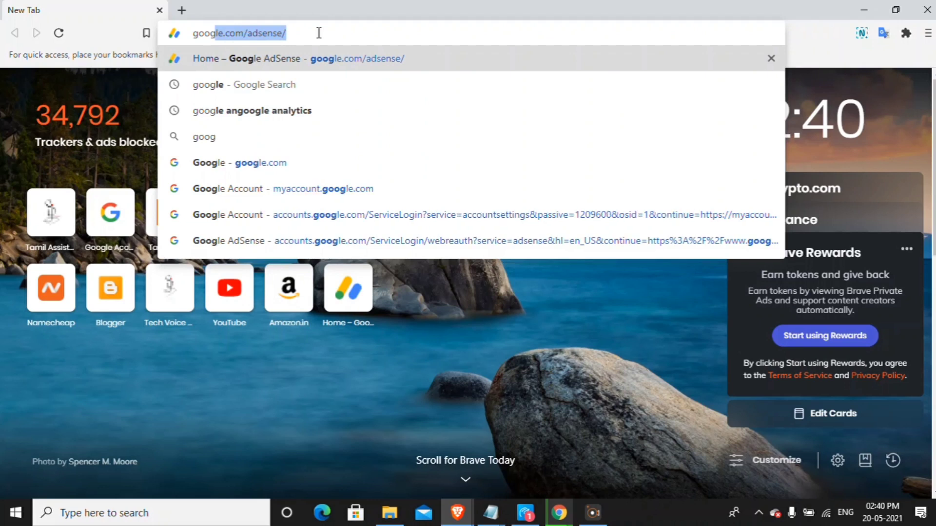
text(le)
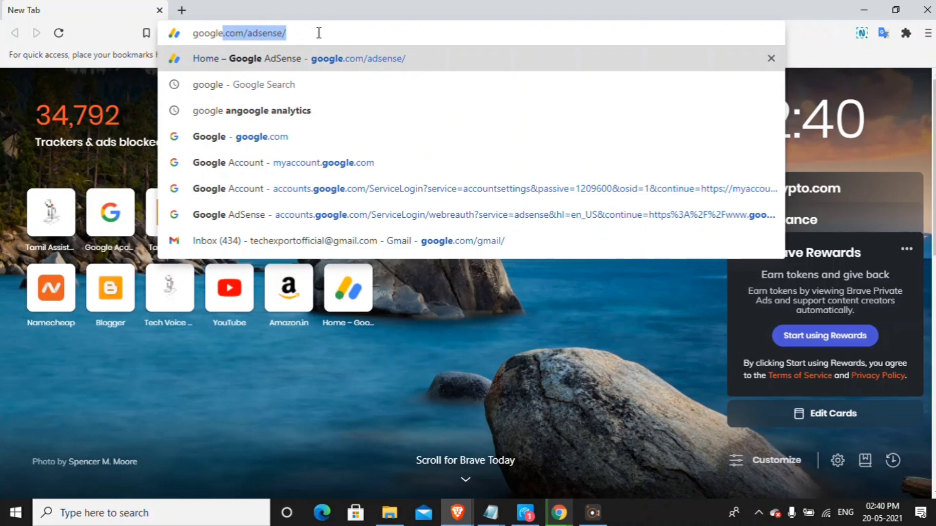
text( n)
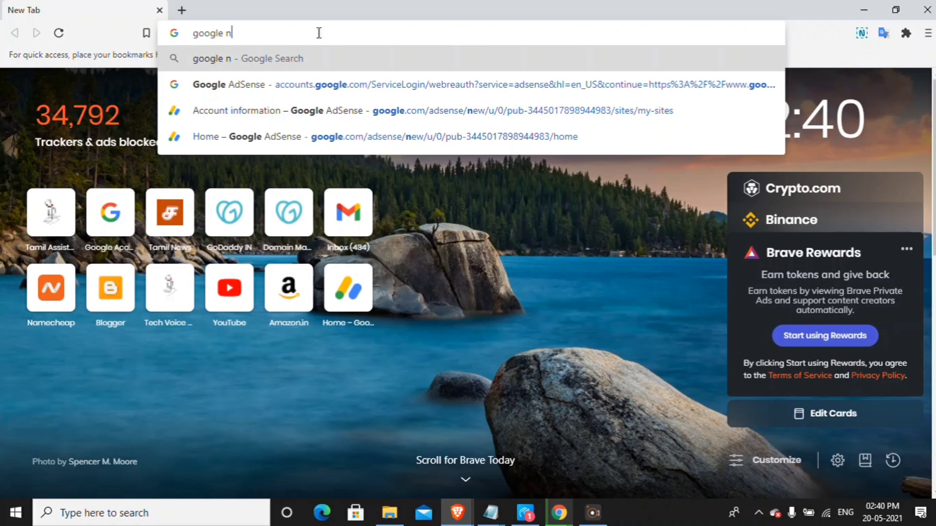
text(e)
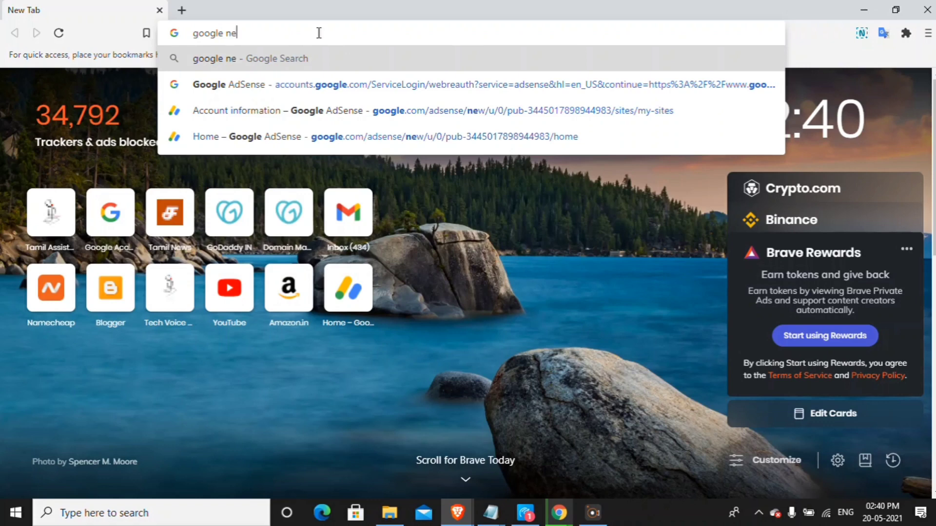
text(ws)
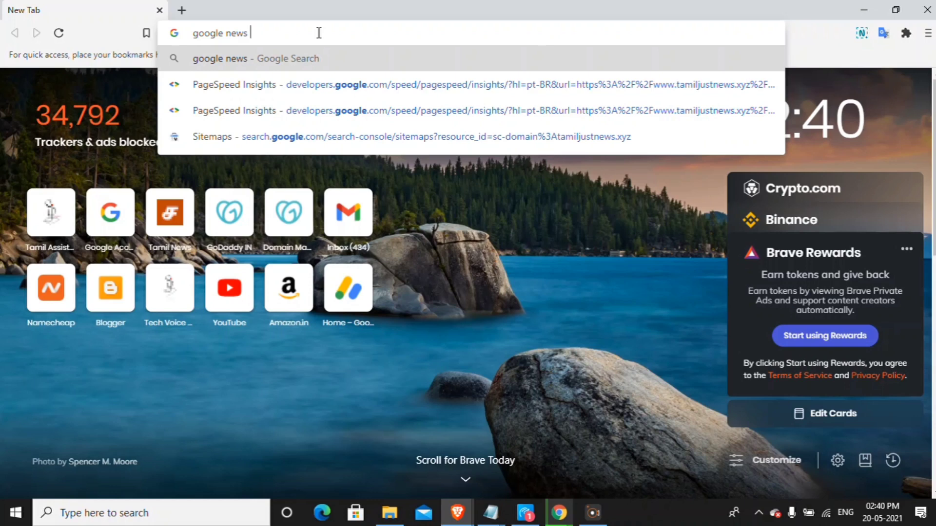
text( p)
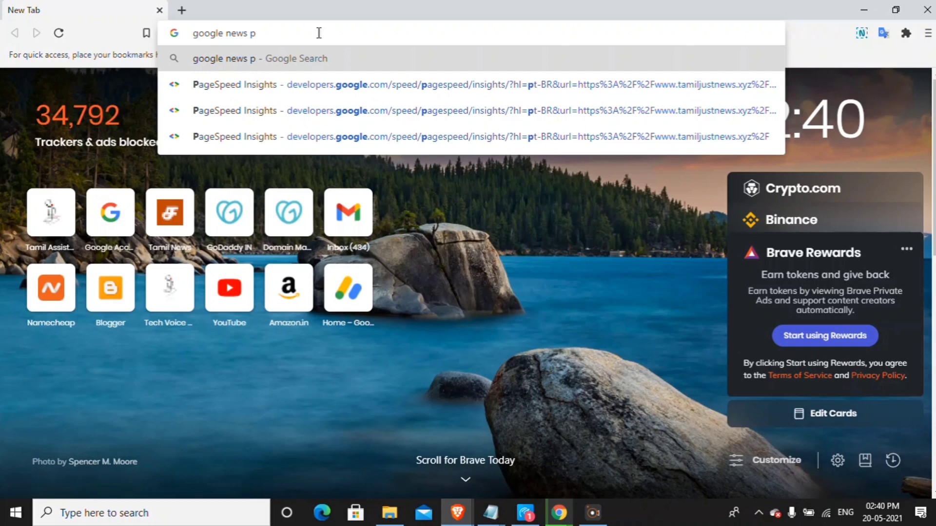
key(BackSpace)
key(Return)
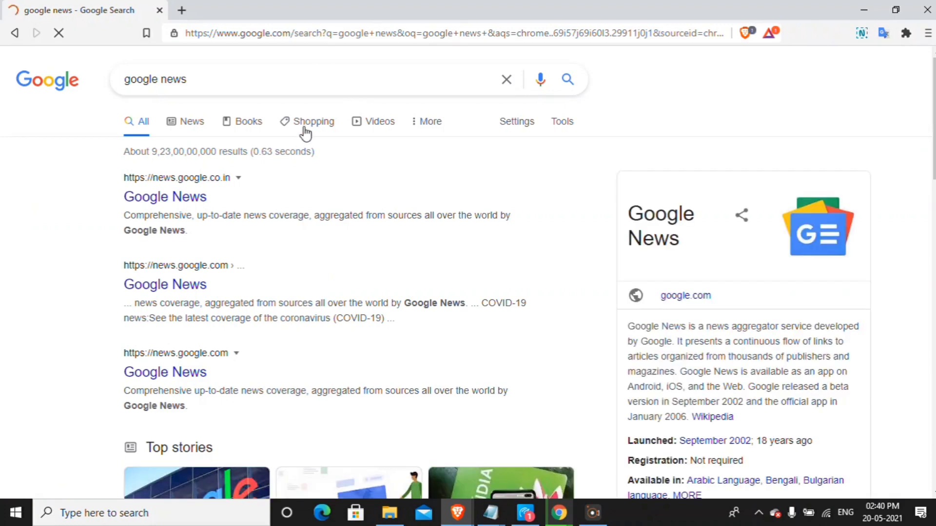
scroll(248, 175, down, 2)
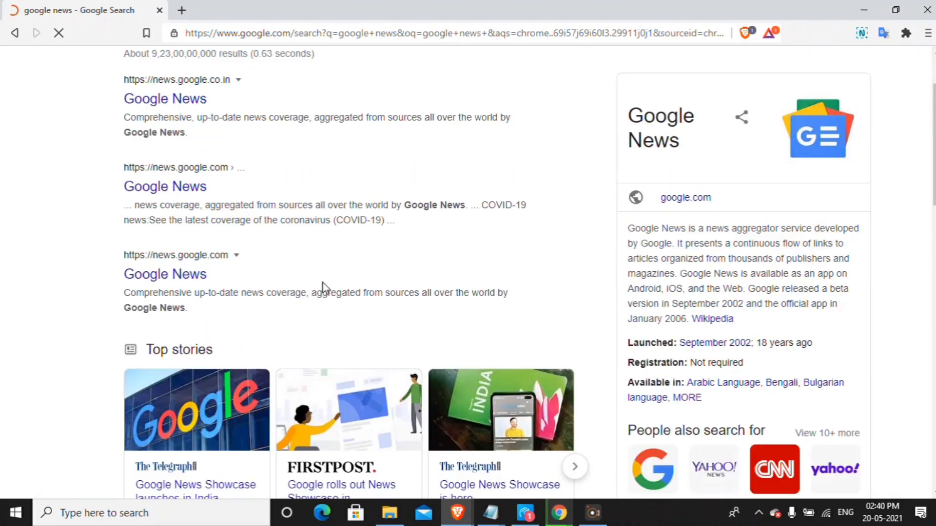
scroll(322, 285, down, 10)
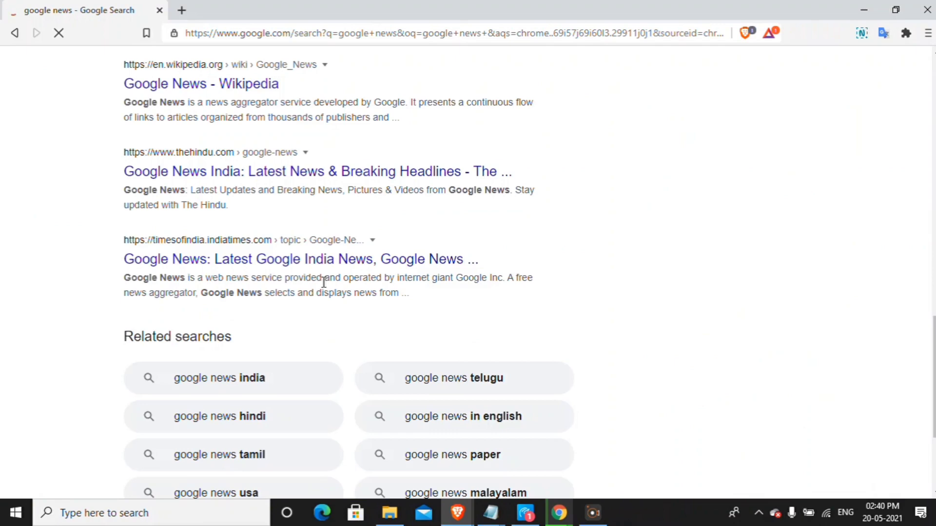
scroll(353, 246, up, 3)
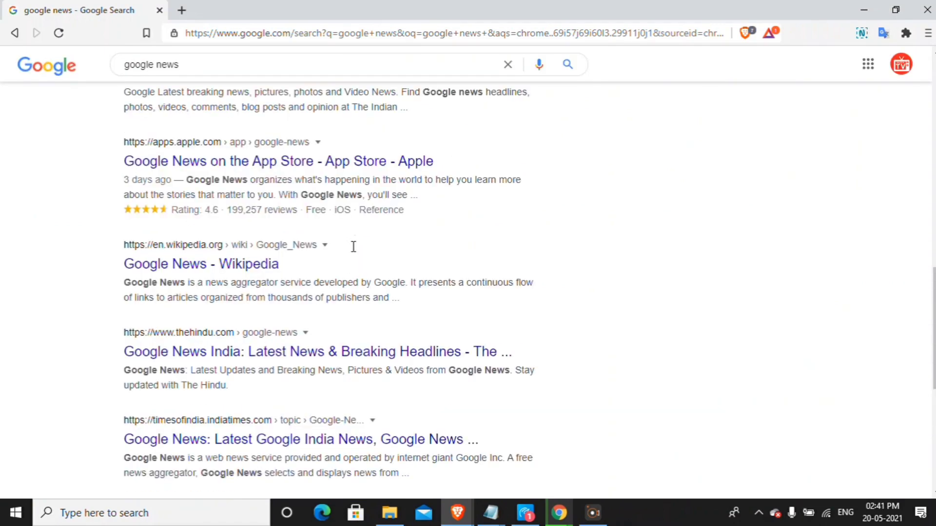
scroll(353, 246, up, 1)
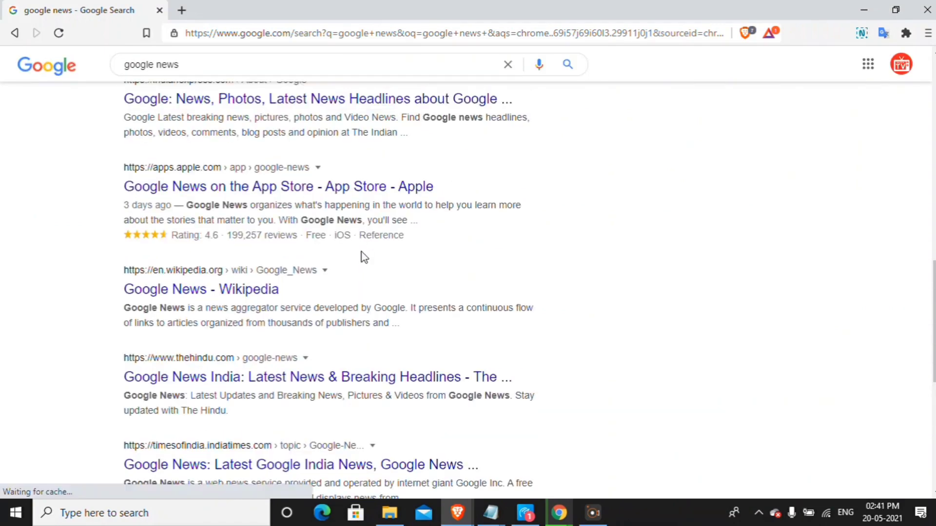
scroll(360, 258, down, 8)
scroll(361, 258, up, 14)
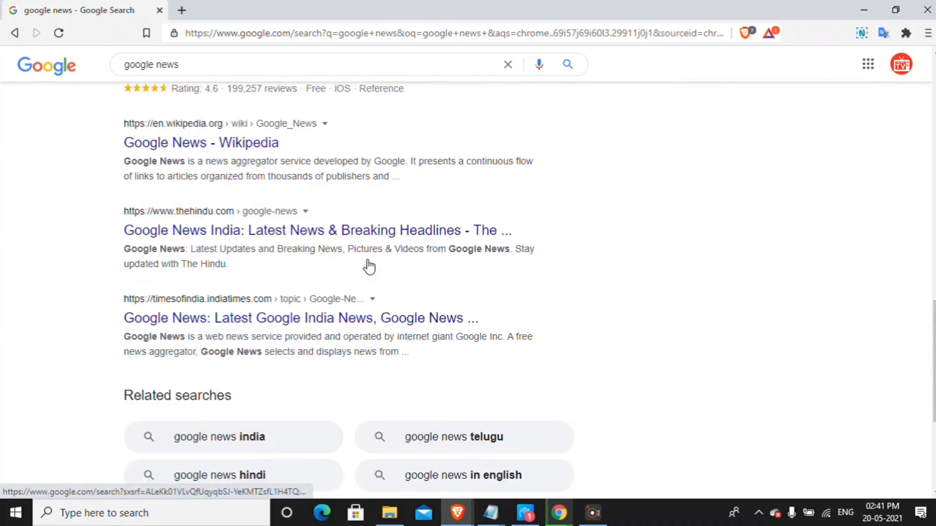
click(325, 35)
key(BackSpace)
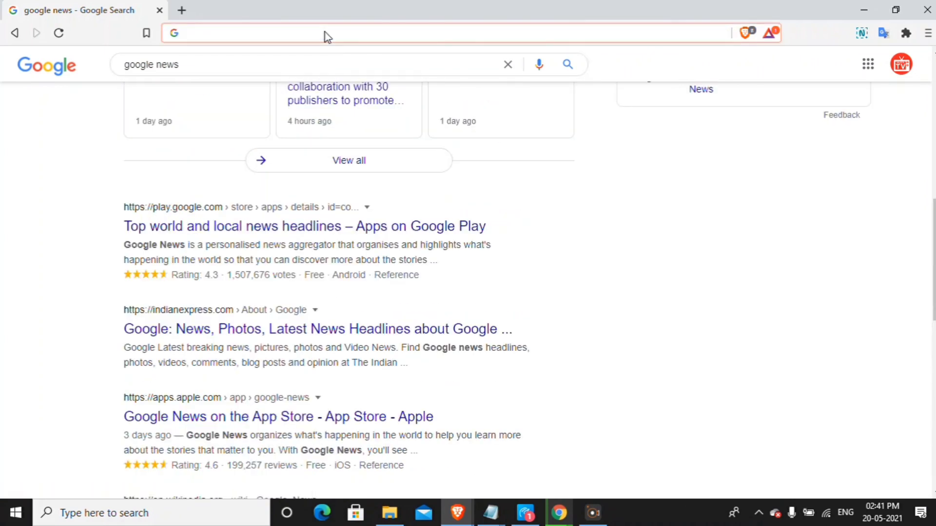
text(https://publishercenter.google.com/)
key(Return)
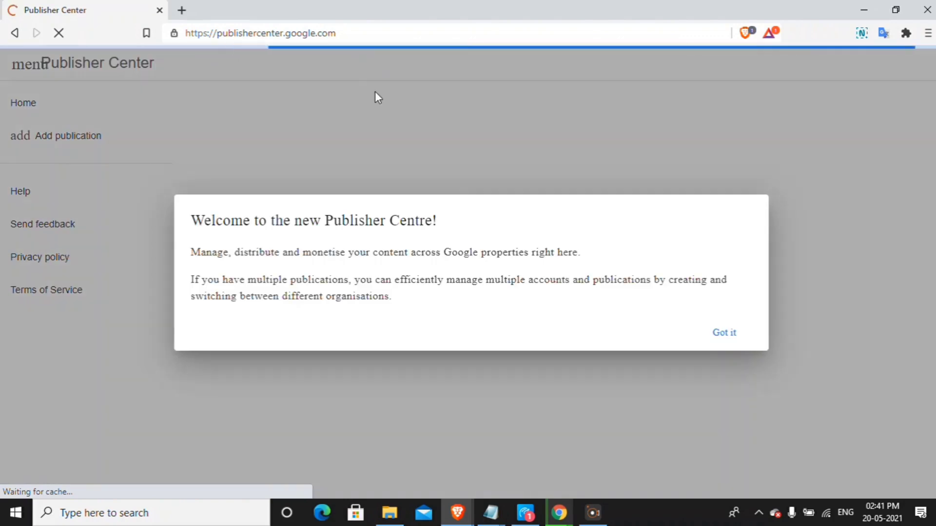
click(724, 333)
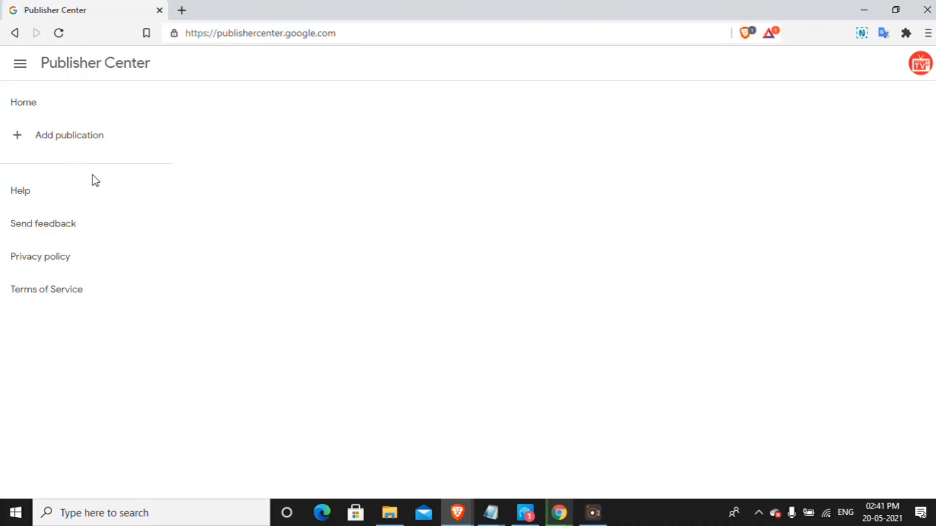
Start adding a new publication in Publisher Center
click(46, 149)
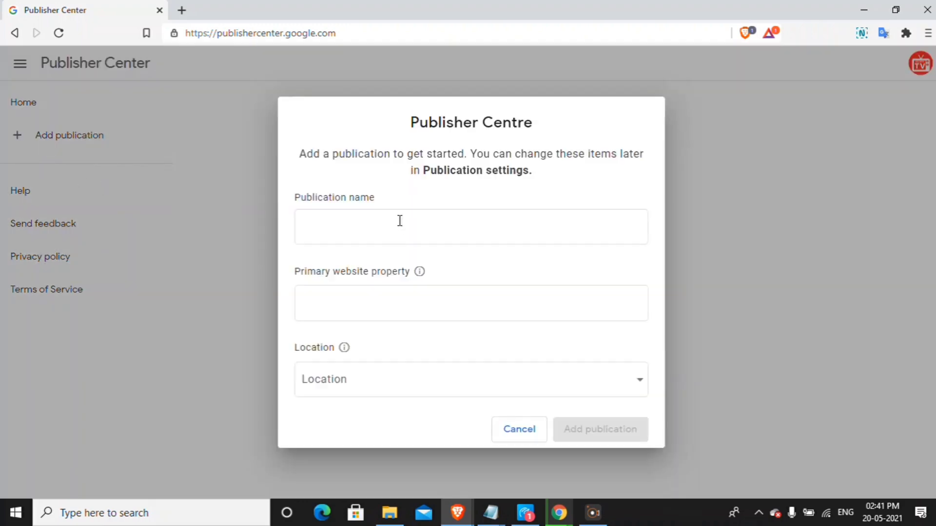
click(400, 223)
click(325, 104)
Open blogger.com in a new browser tab and show the settings of the Tamil News blog
click(181, 10)
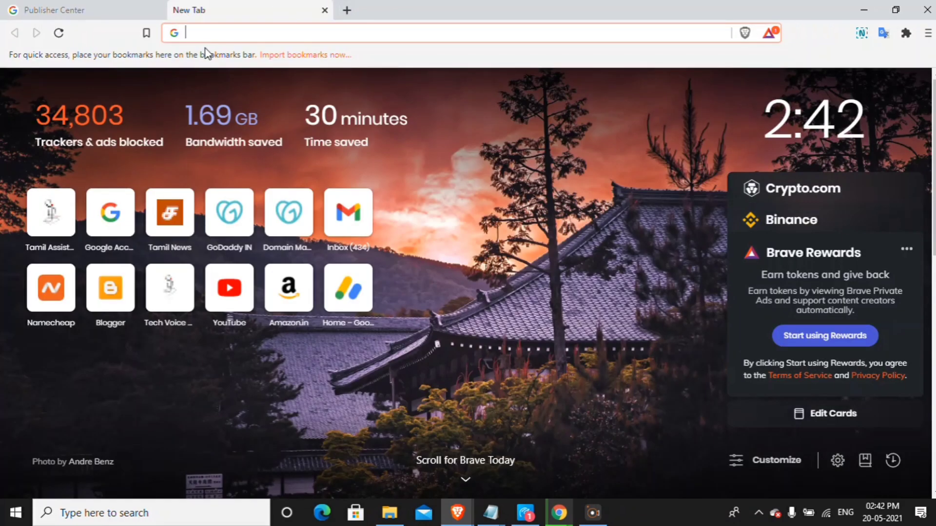
text(blogger.com)
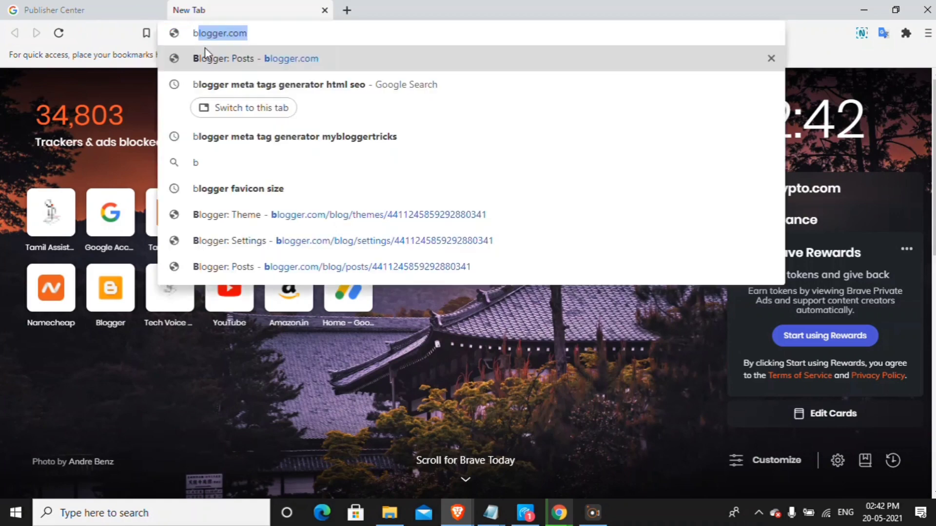
key(Return)
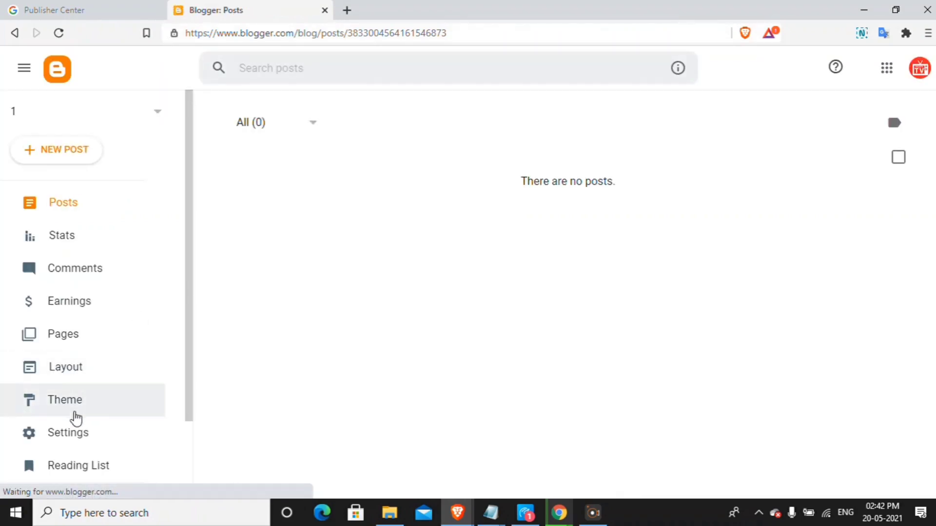
click(88, 435)
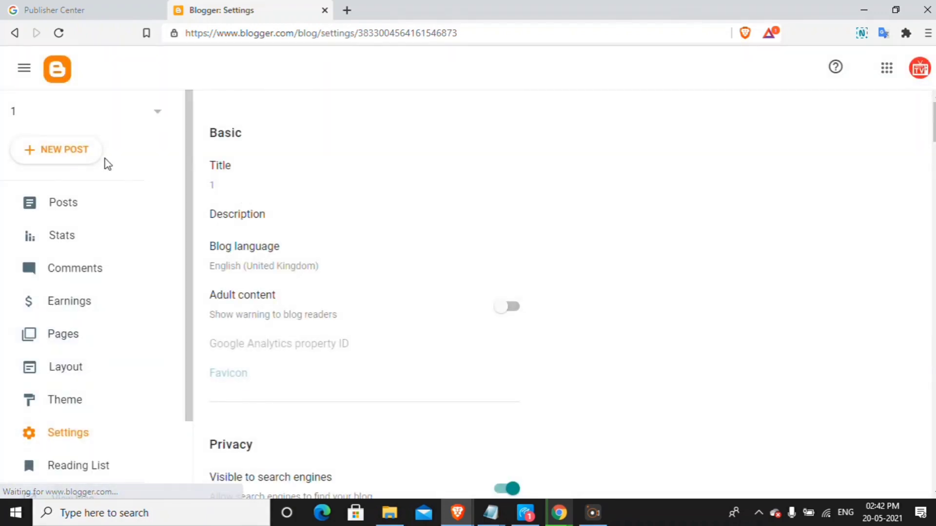
click(96, 110)
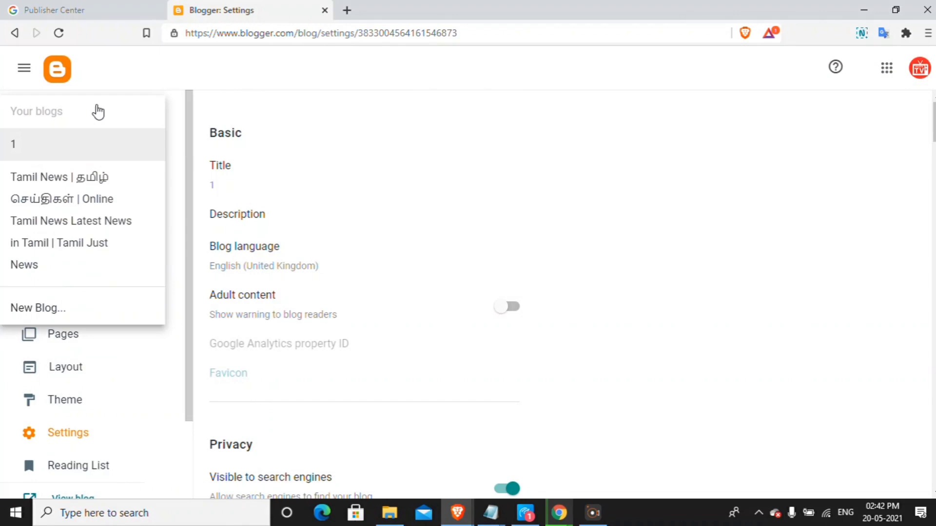
click(94, 184)
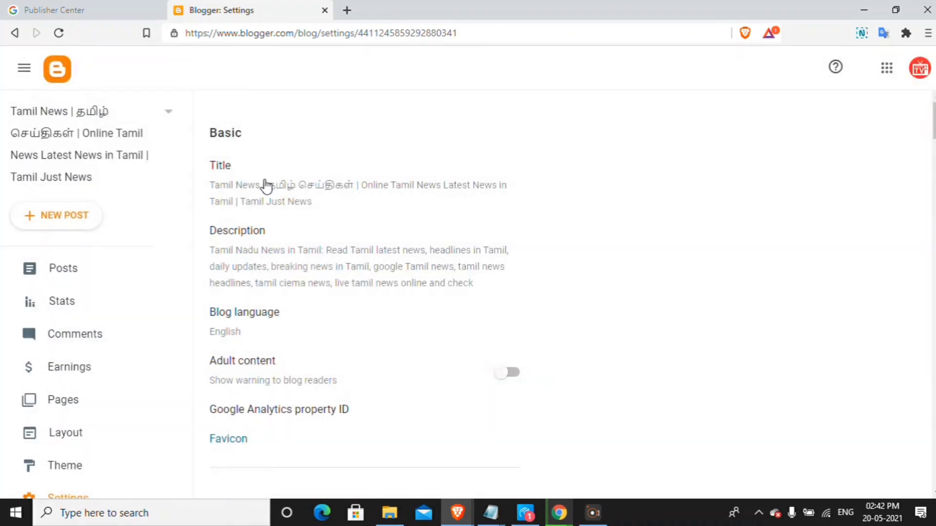
Copy the words "Tamil Just News" from the end of the blog's title in the Blogger settings
click(265, 181)
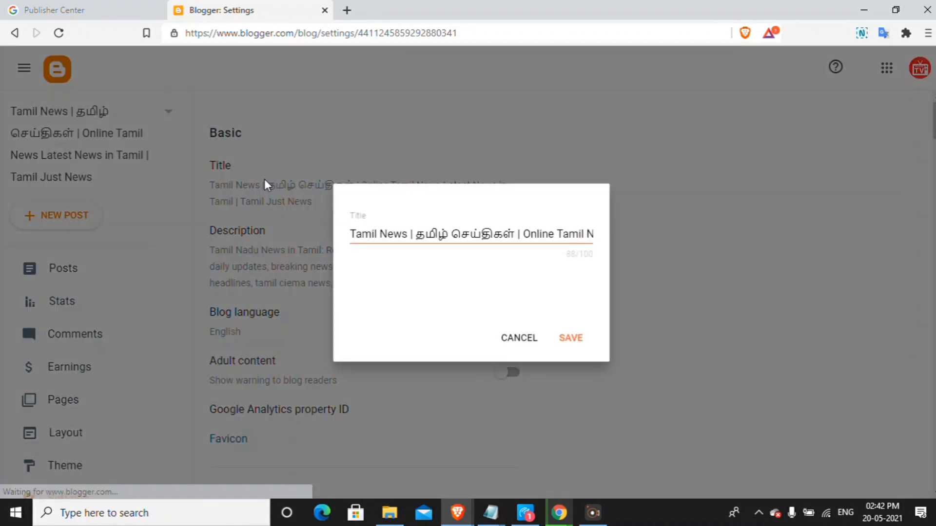
click(538, 233)
key(Right)
key(Right)
key(Right)
key(Right)
key(Right)
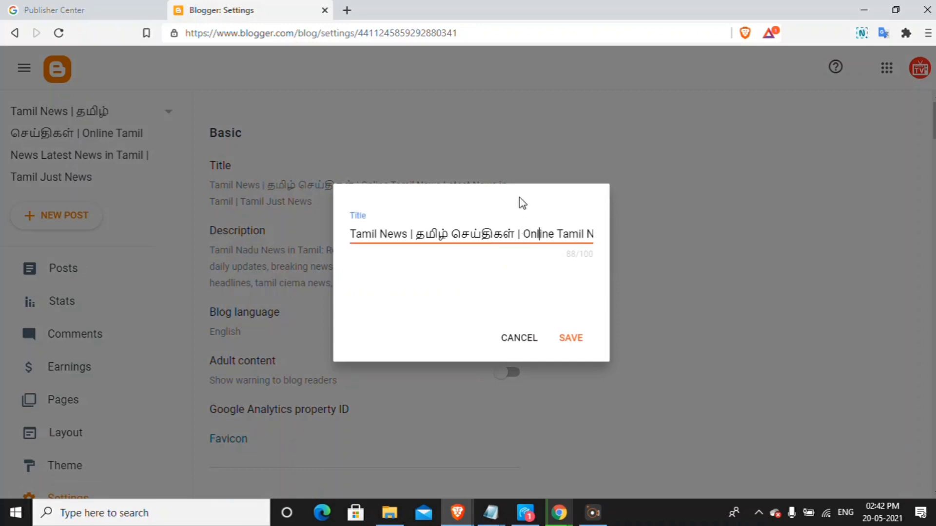
key(Right)
key(Right)
key(Right)
key(Right)
key(Right)
key(Right)
key(Right)
key(Right)
key(Right)
key(Right)
key(Right)
key(Right)
key(Right)
key(Right)
key(Right)
key(Right)
key(Right)
key(Right)
key(Right)
key(Right)
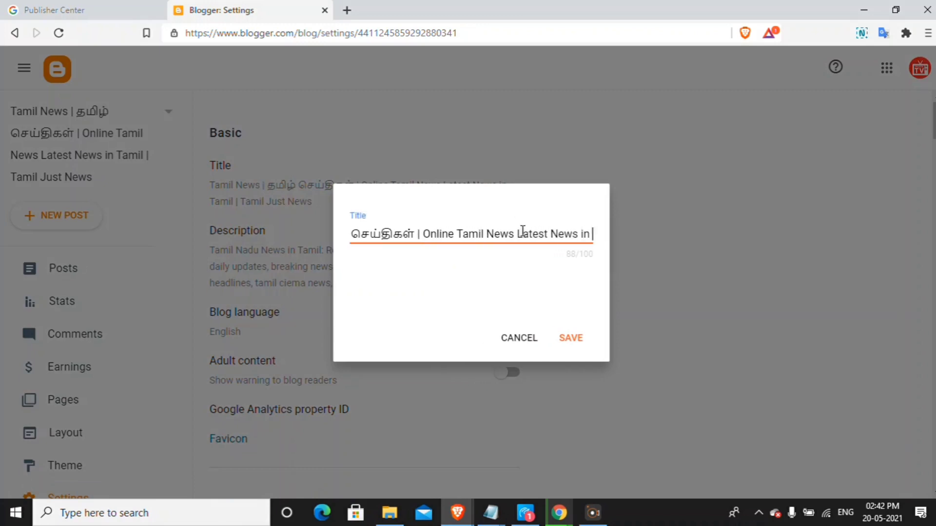
key(Right)
key(Right)
key(Right)
key(Right)
key(Right)
key(Right)
key(Right)
key(Right)
key(Right)
key(Right)
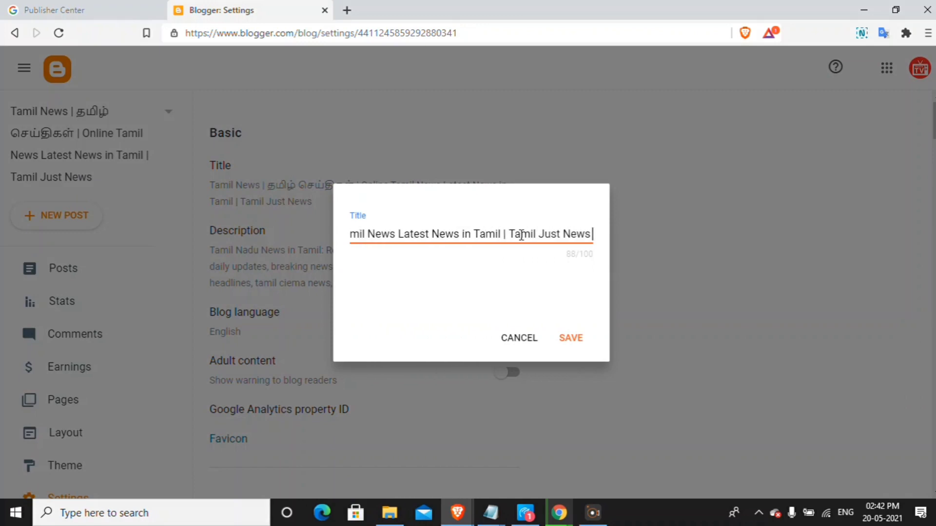
drag(509, 234, 606, 244)
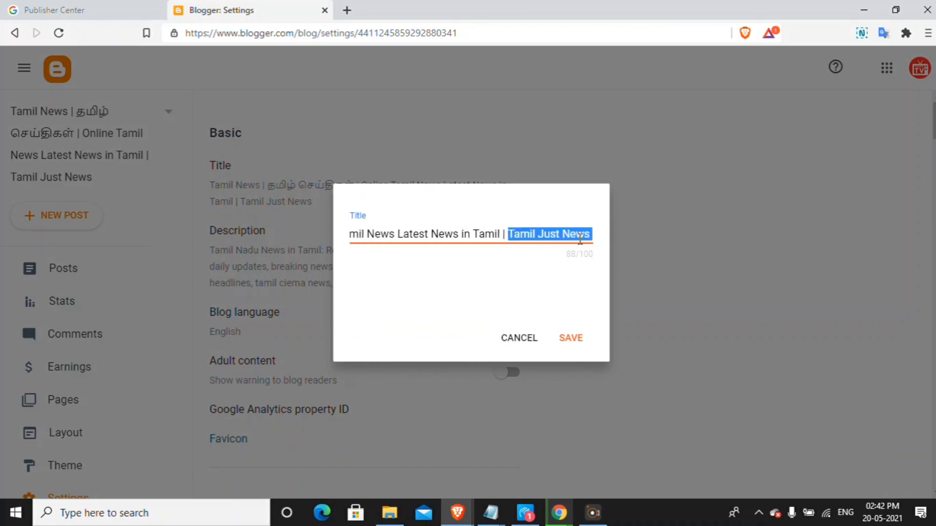
right_click(580, 237)
click(612, 286)
click(90, 11)
click(439, 230)
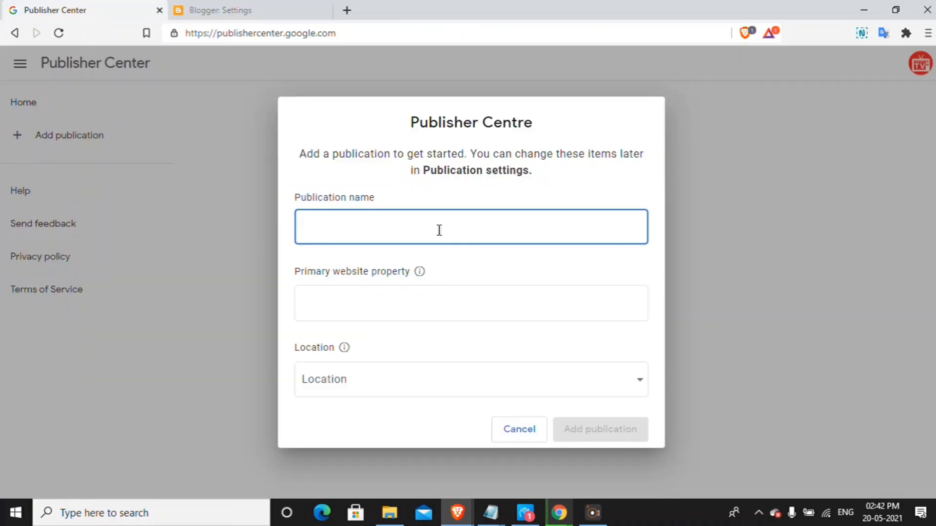
key(ctrl+v)
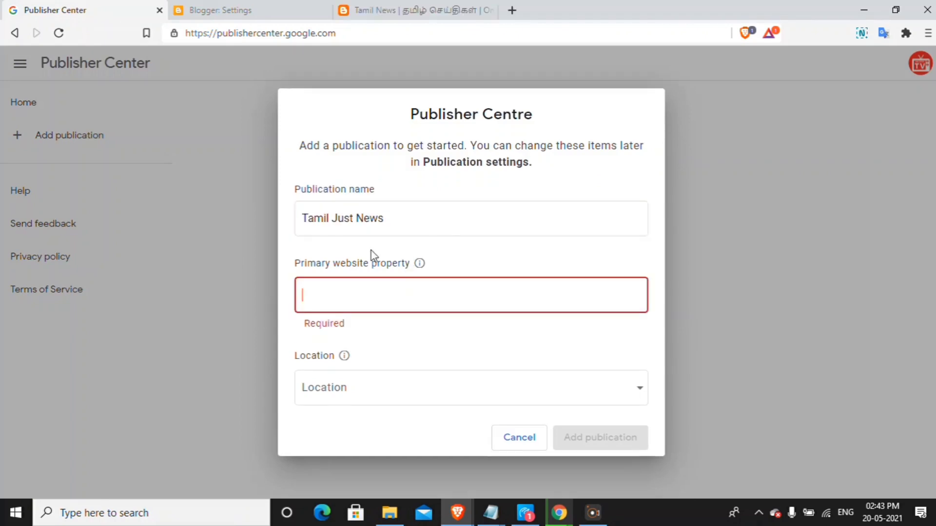
key(ctrl+v)
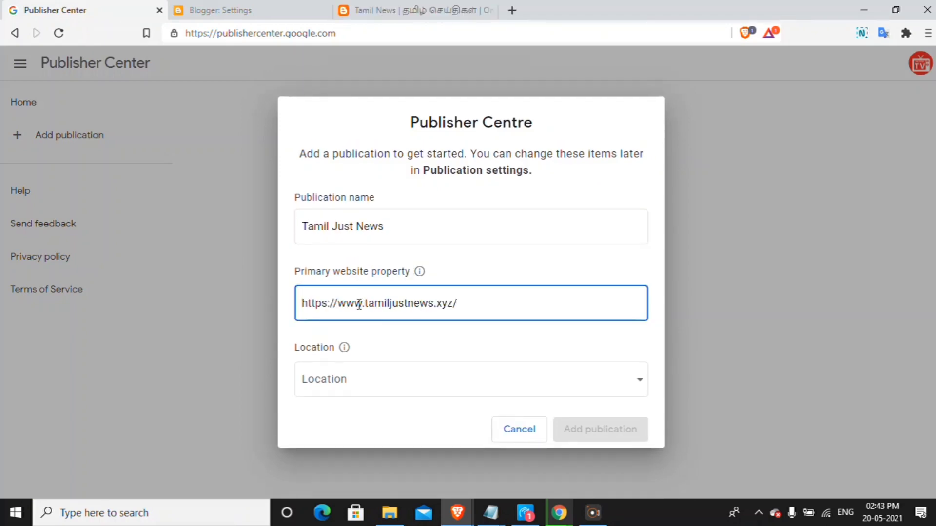
Set the location to India with the certification of the publication's country accepted, and add the publication
click(458, 393)
click(458, 393)
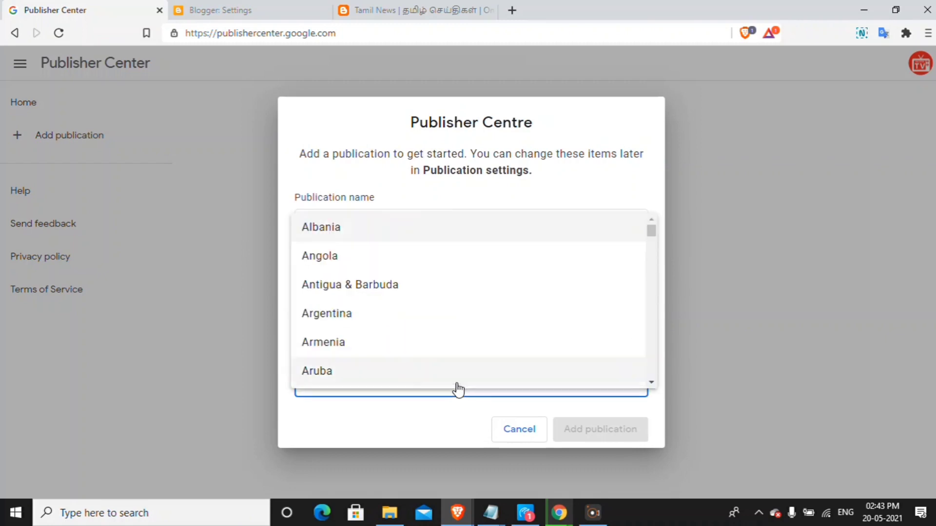
scroll(419, 282, down, 10)
scroll(415, 298, down, 15)
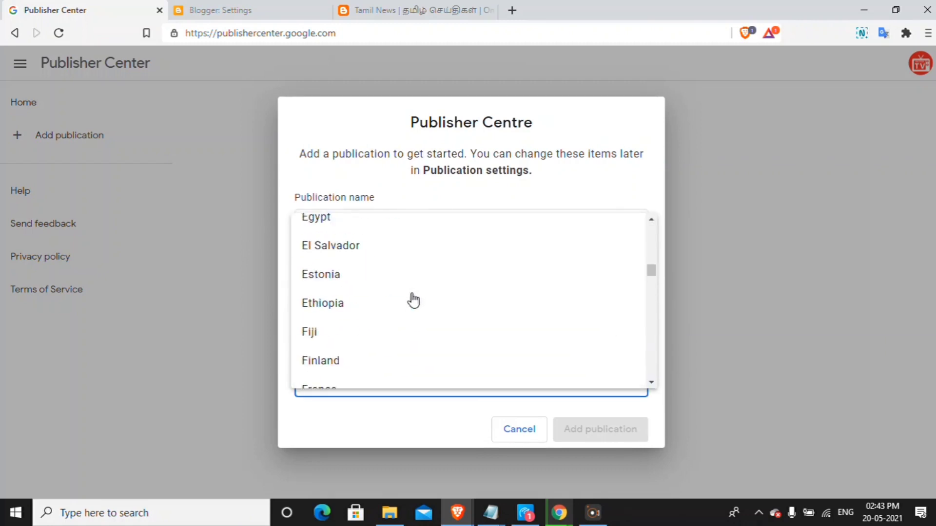
scroll(413, 300, down, 15)
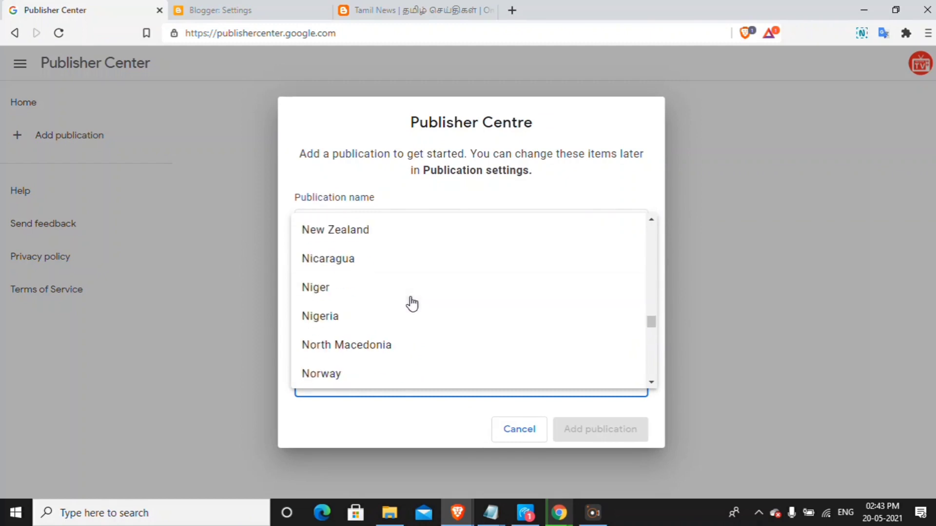
scroll(423, 318, down, 2)
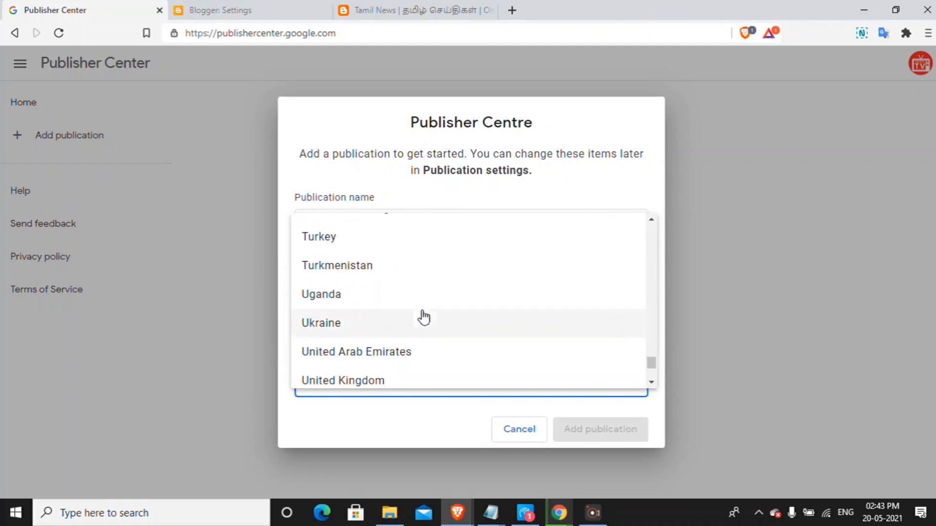
scroll(423, 318, up, 4)
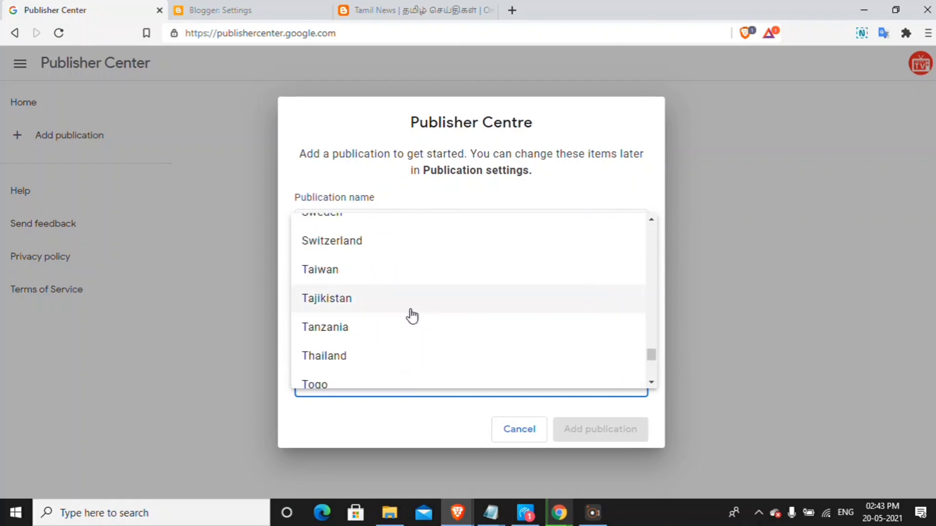
scroll(411, 316, up, 12)
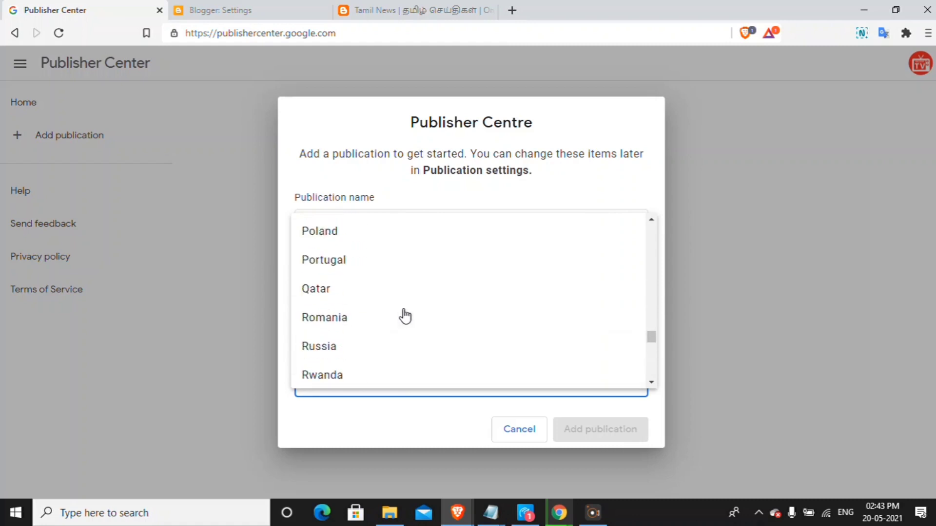
scroll(405, 317, up, 7)
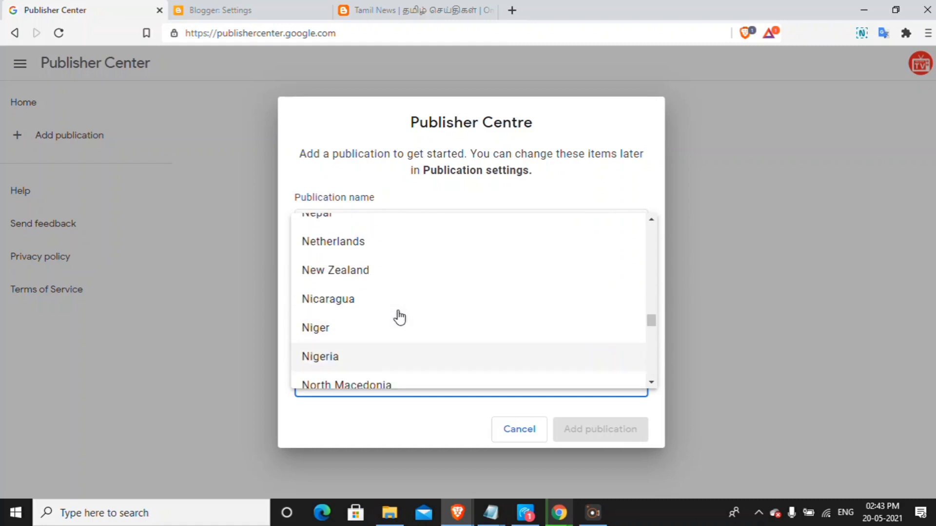
scroll(395, 316, up, 10)
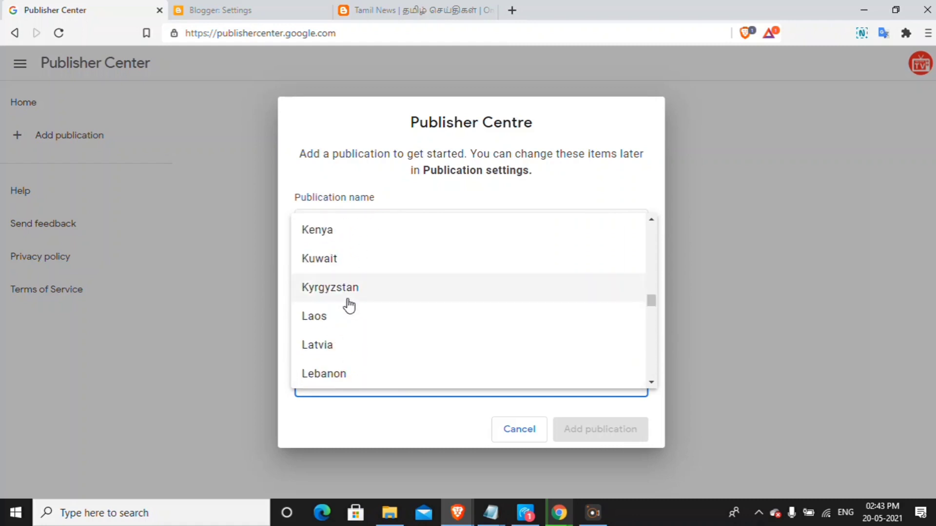
scroll(342, 312, up, 4)
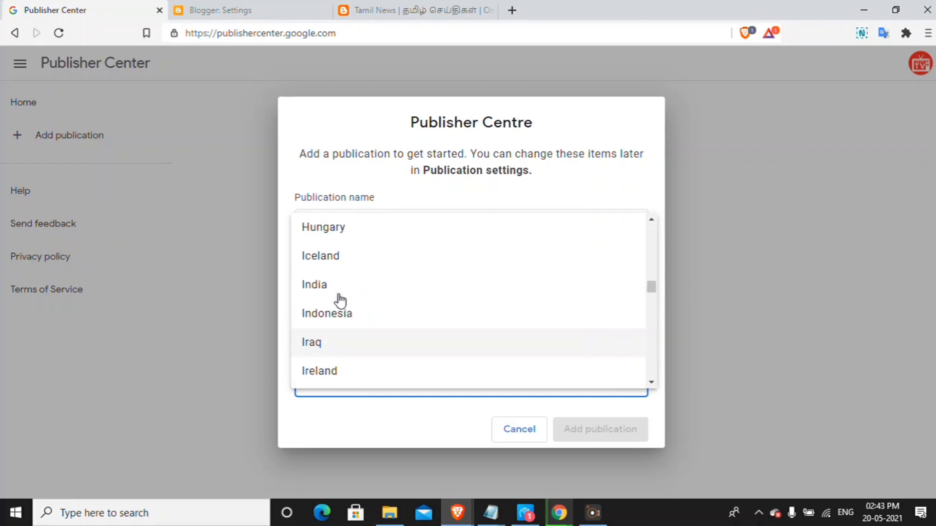
click(335, 291)
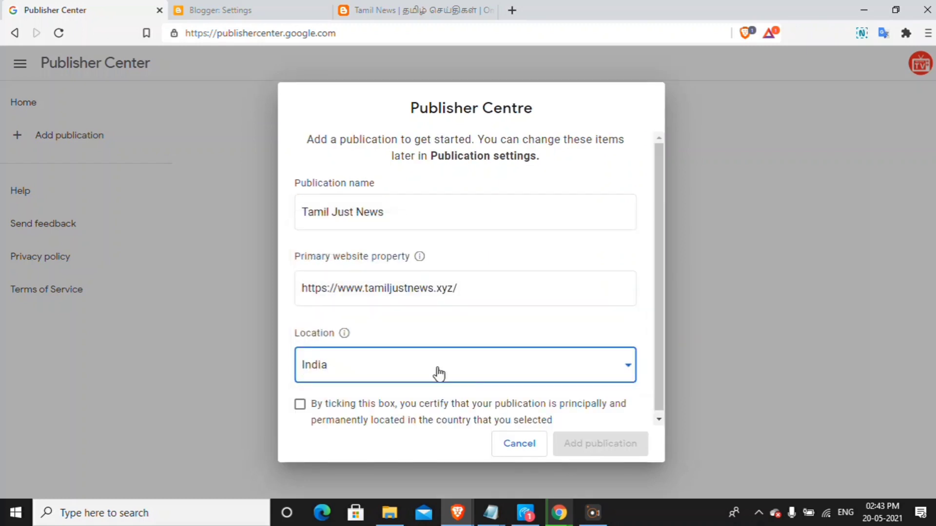
click(299, 405)
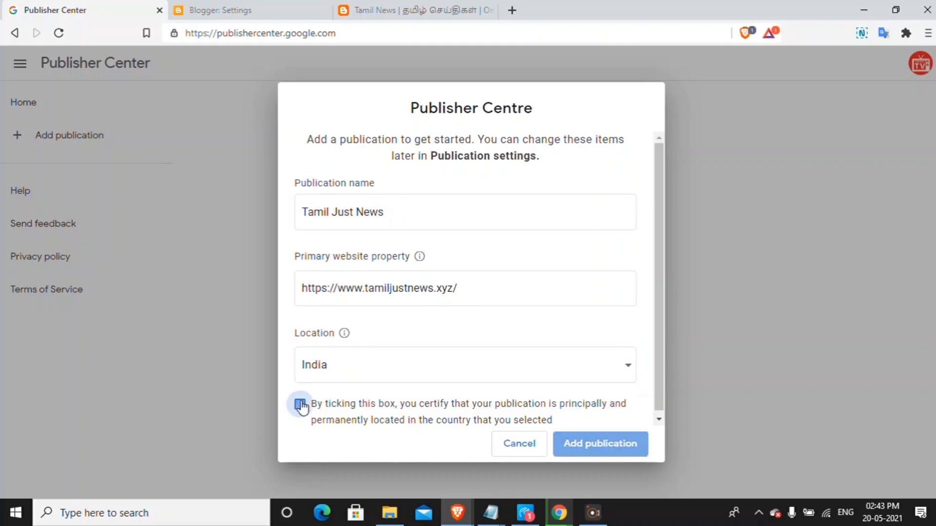
click(586, 445)
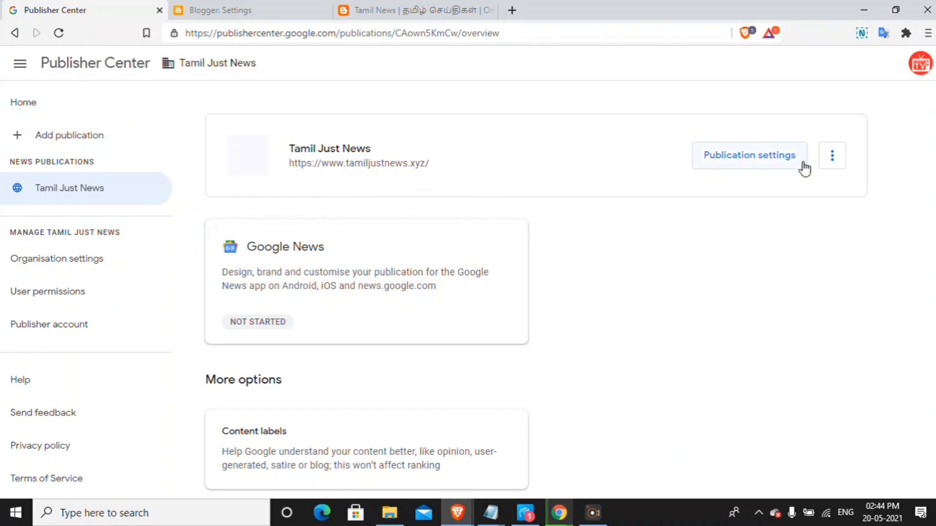
Open the publication settings of Tamil Just News and set the primary language to Tamil
click(830, 158)
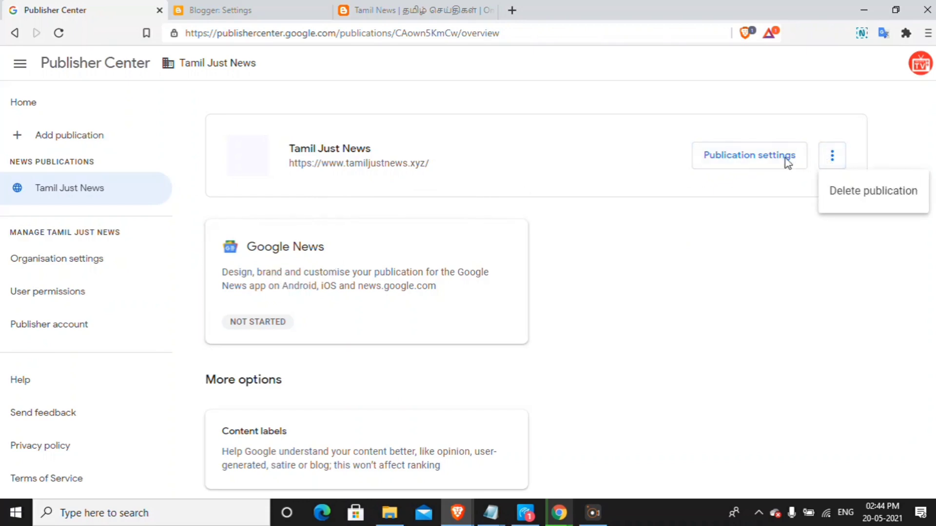
click(760, 163)
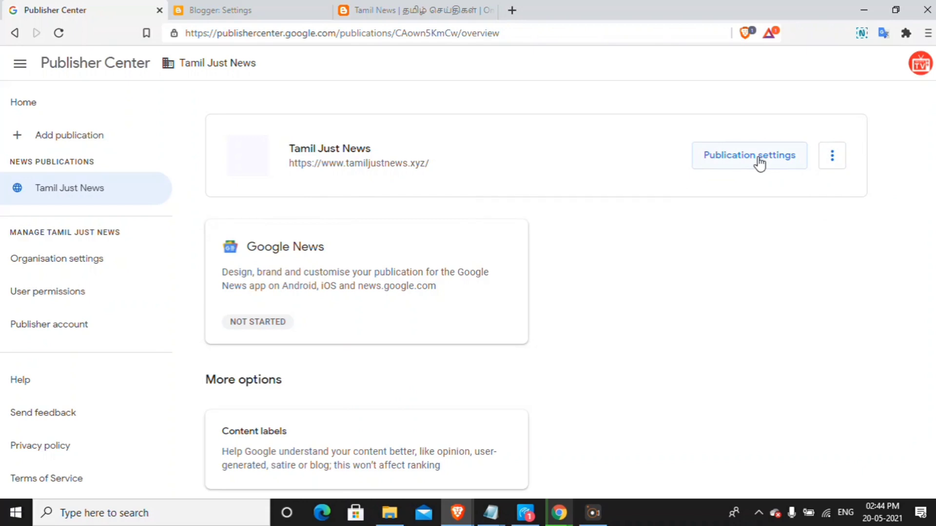
click(760, 164)
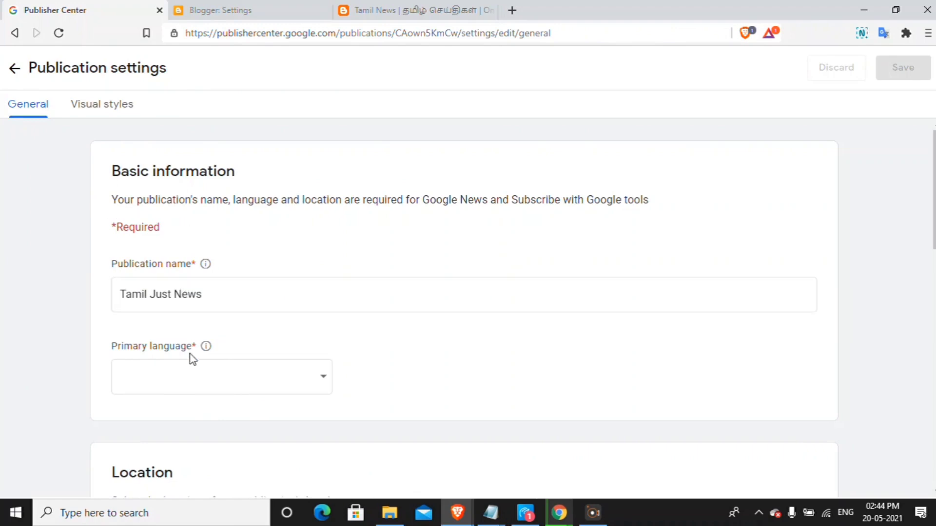
click(190, 379)
scroll(213, 273, down, 15)
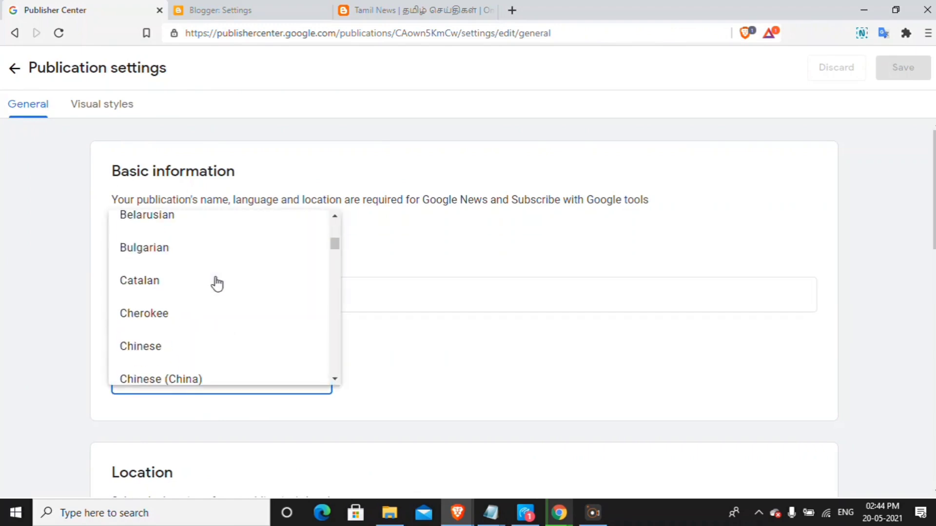
scroll(217, 290, down, 20)
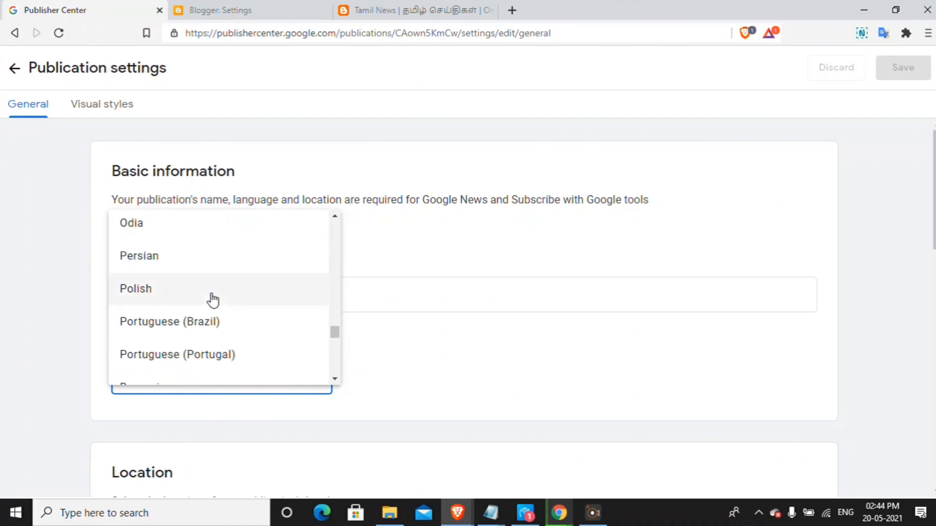
scroll(211, 297, up, 3)
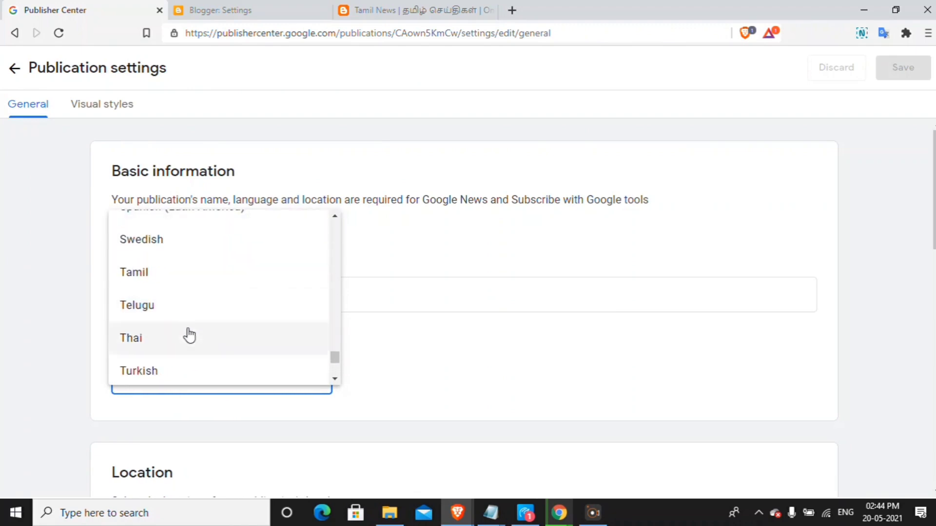
click(195, 288)
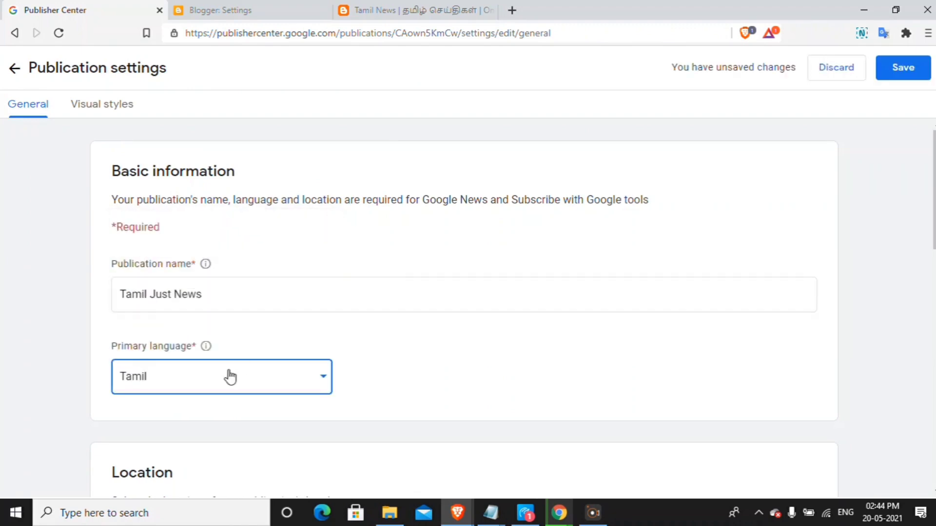
Reselect Tamil in the list of primary languages and save the publication settings
scroll(228, 377, down, 3)
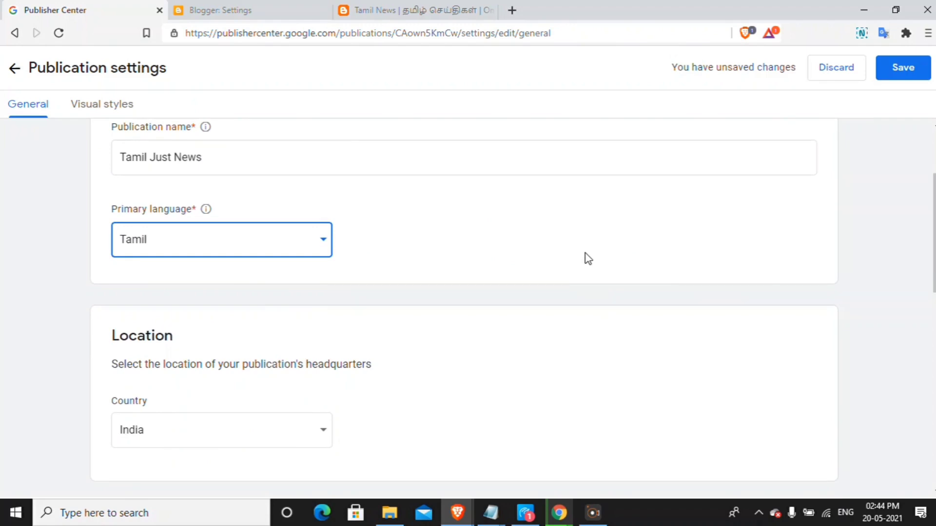
mouse_move(207, 219)
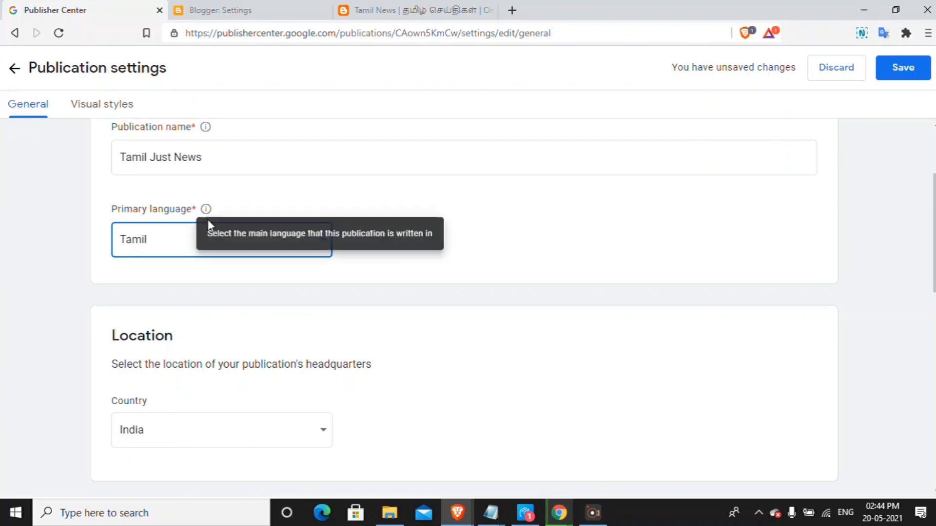
click(178, 246)
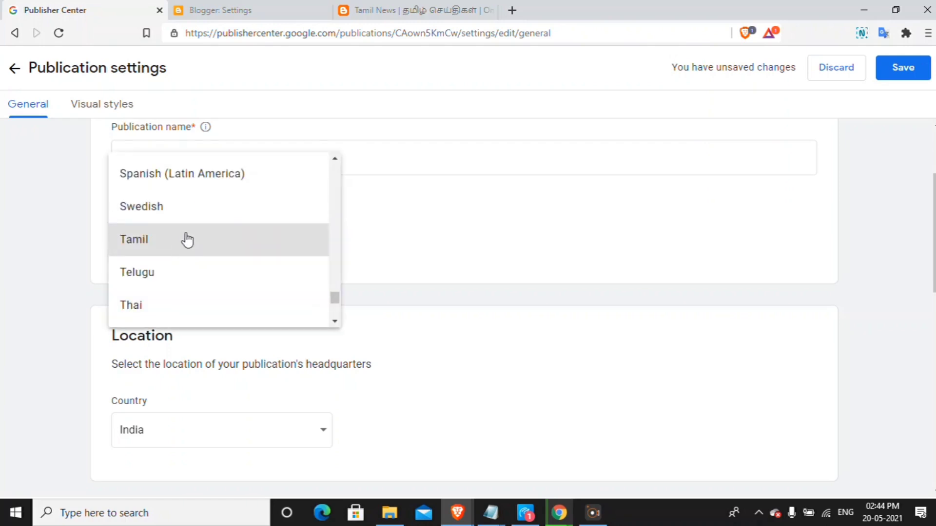
scroll(188, 237, up, 3)
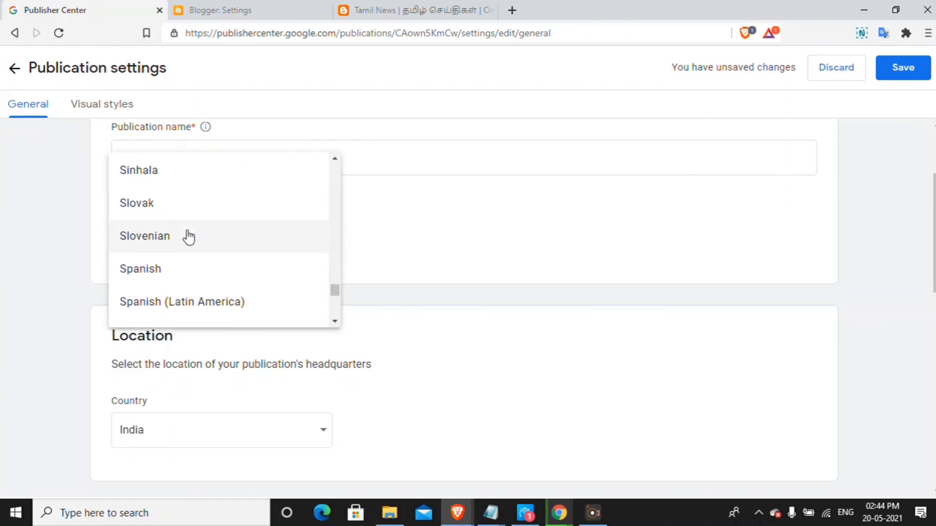
scroll(188, 238, down, 3)
click(187, 239)
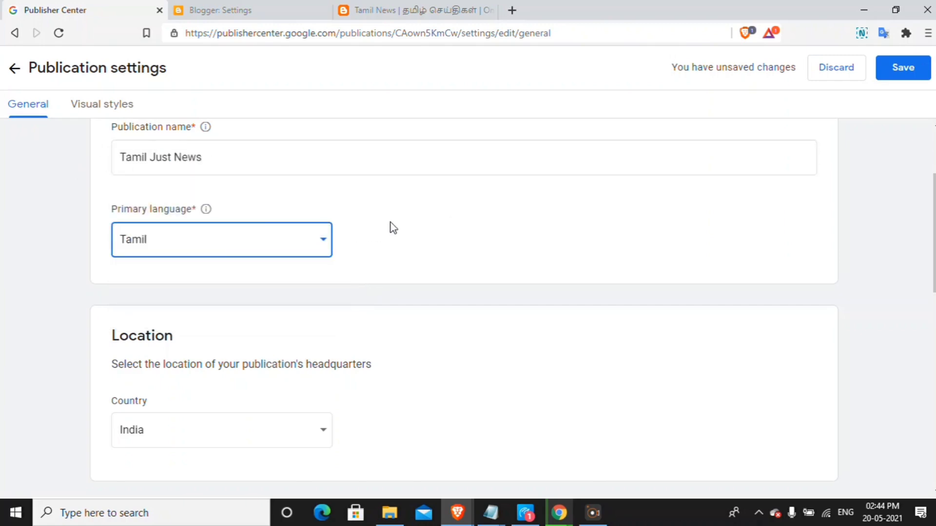
click(887, 71)
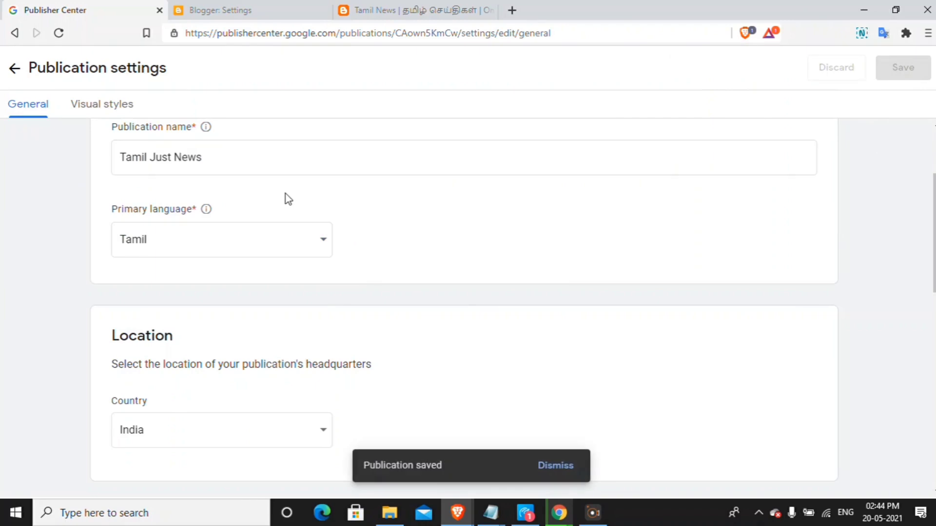
Select India as the headquarters country and verify the primary website property URL in Search Console
scroll(291, 208, down, 3)
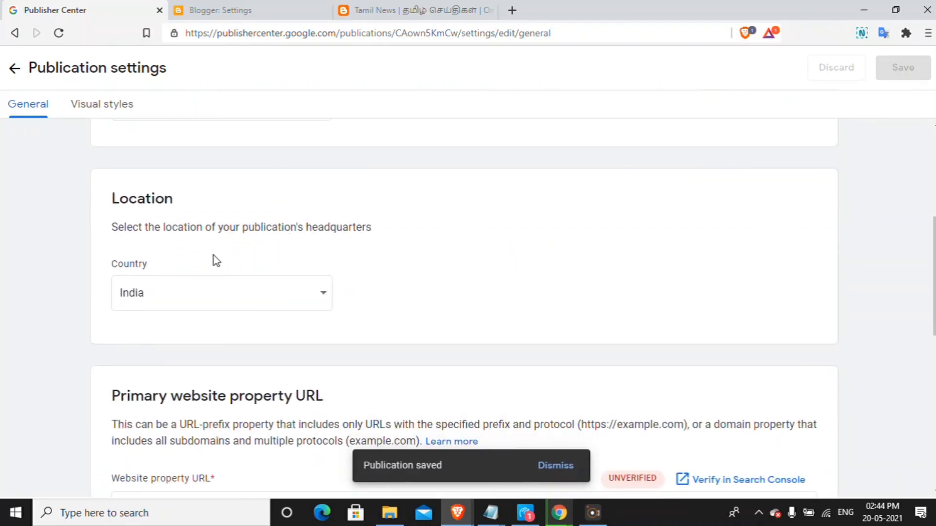
click(235, 296)
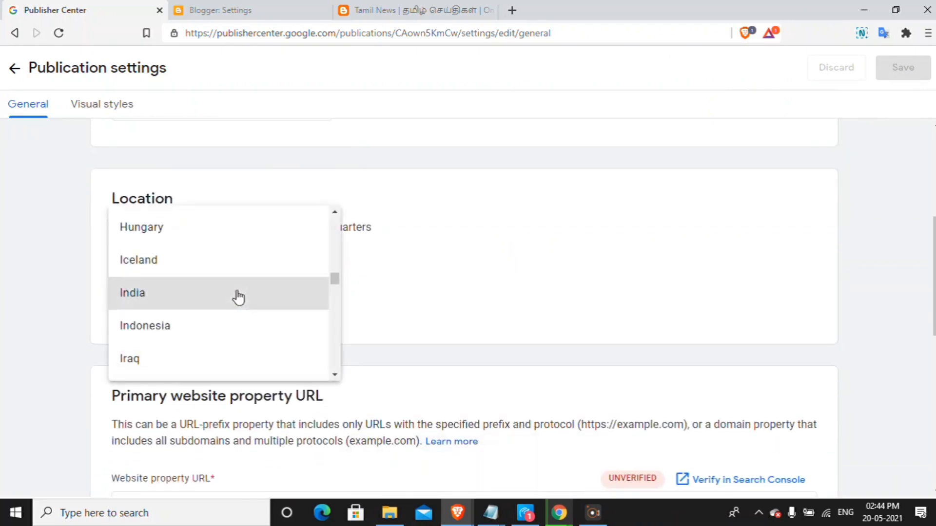
click(238, 297)
scroll(355, 331, down, 3)
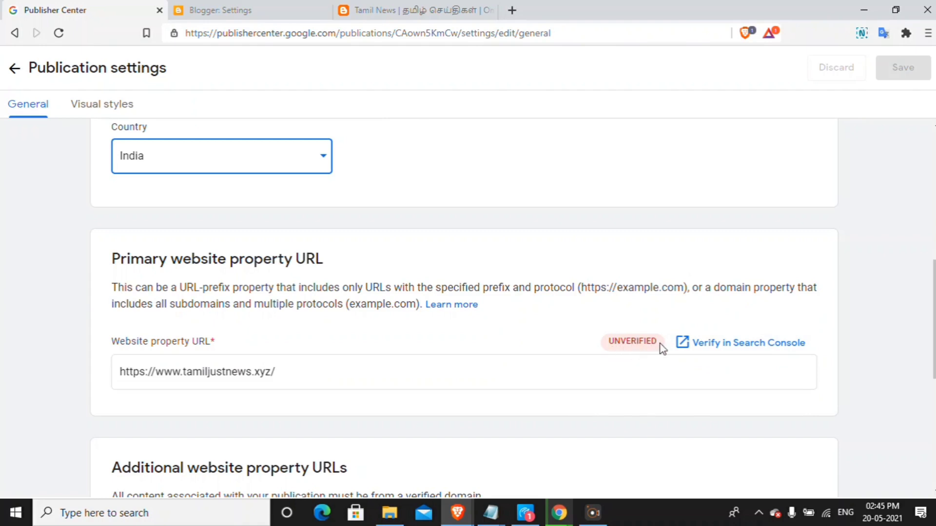
click(705, 347)
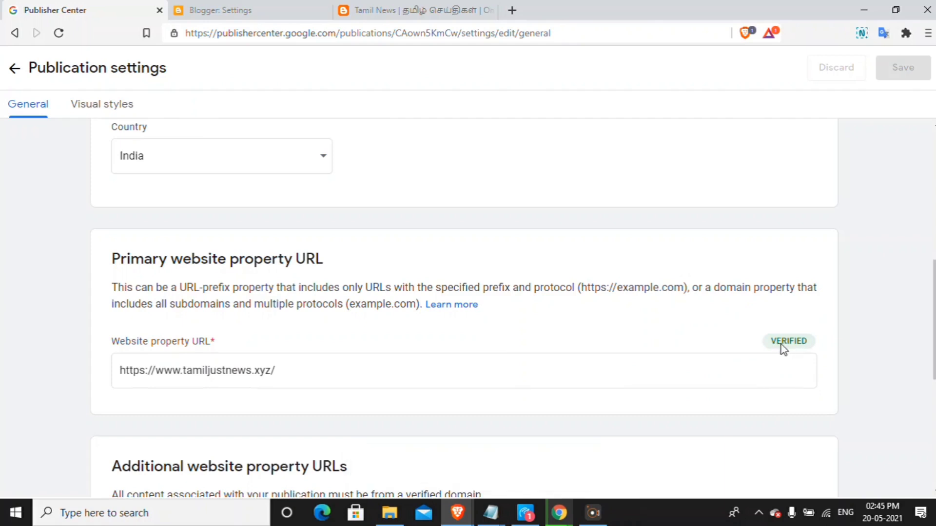
scroll(244, 334, down, 3)
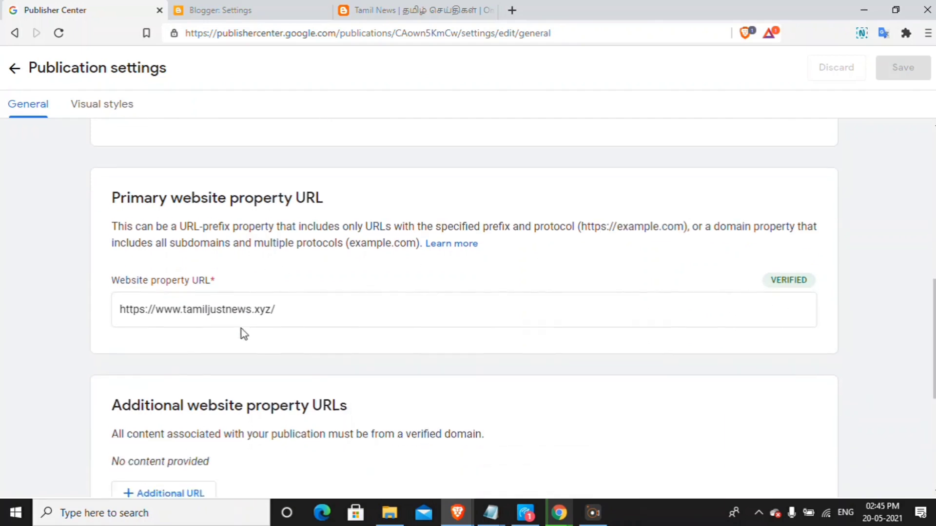
scroll(186, 305, down, 1)
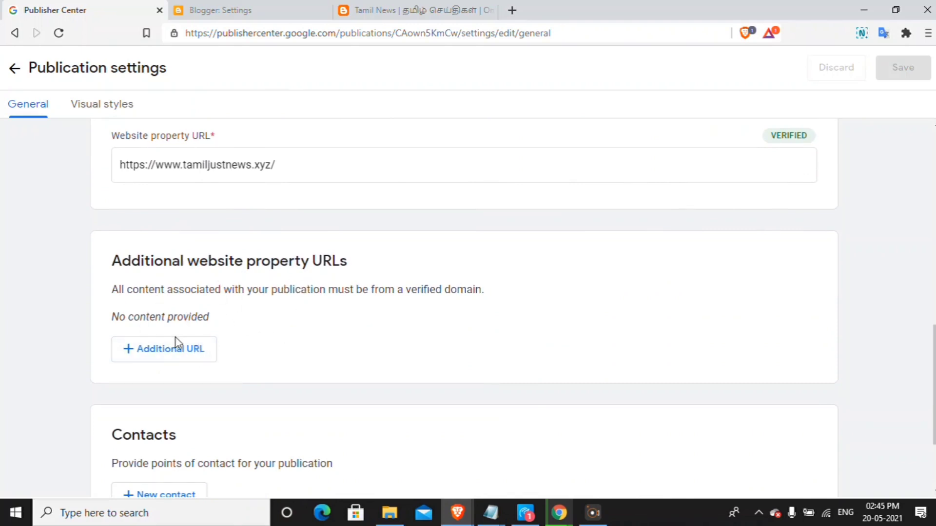
click(174, 351)
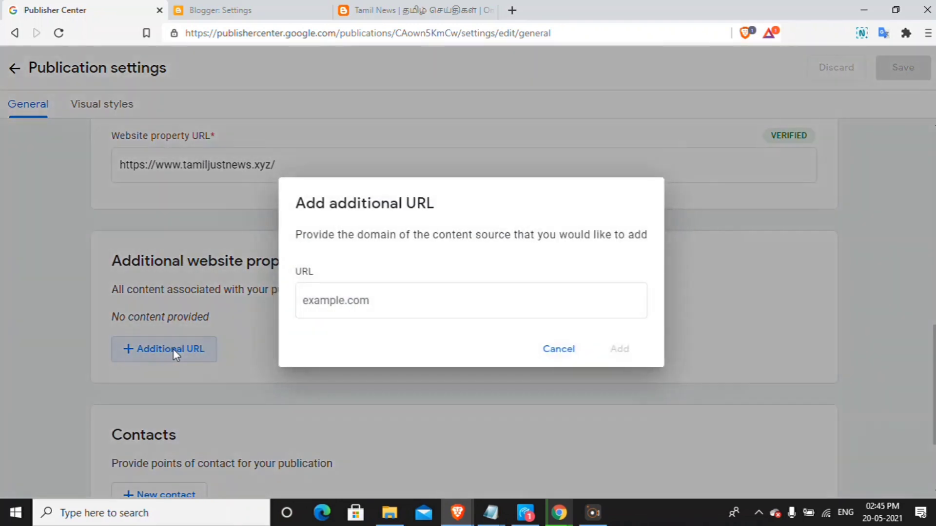
click(343, 298)
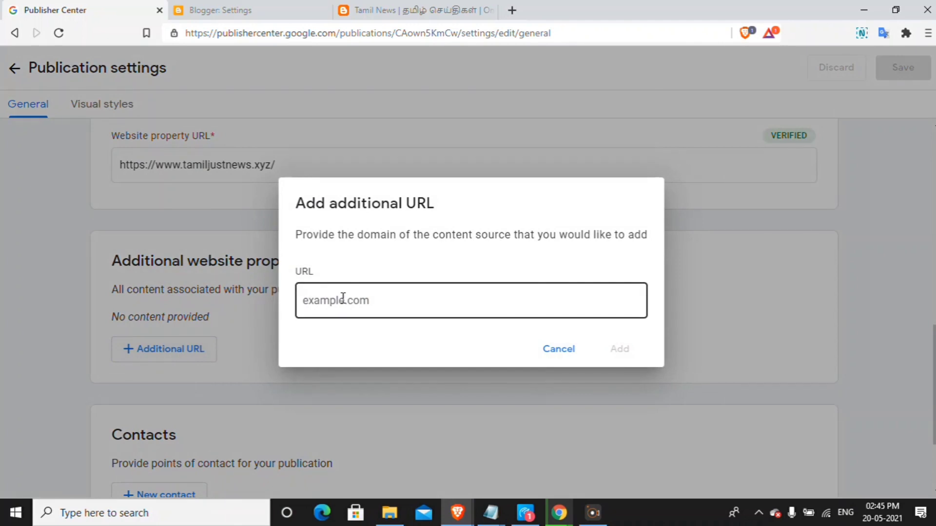
click(295, 324)
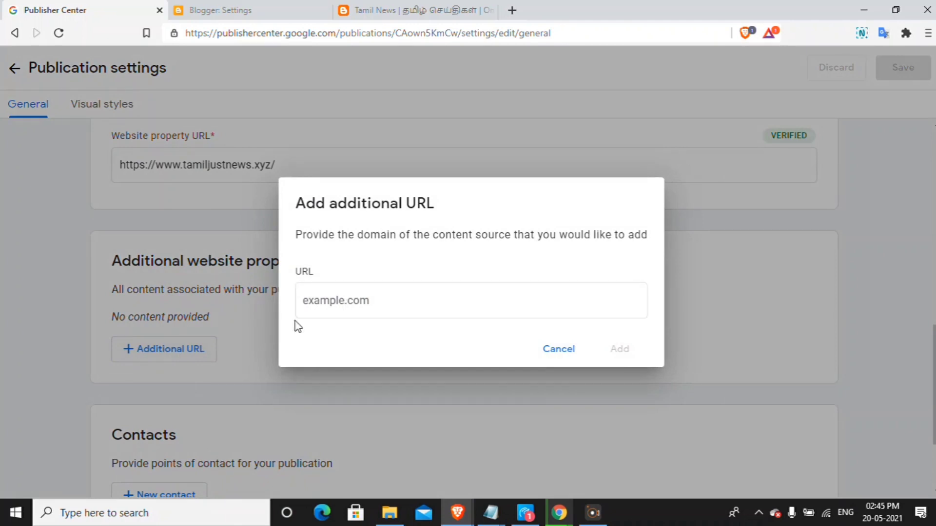
click(552, 361)
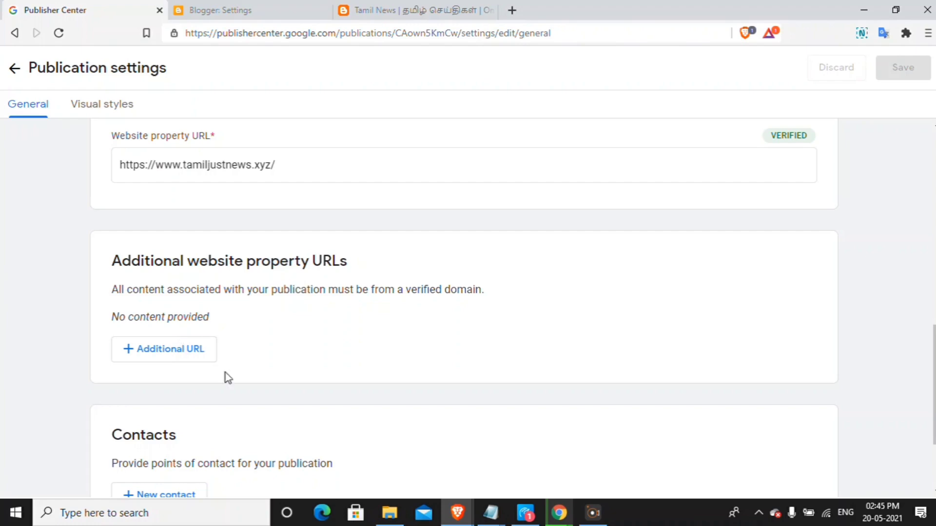
Copy the link address of the News category from the Tamil Just News blog
click(372, 10)
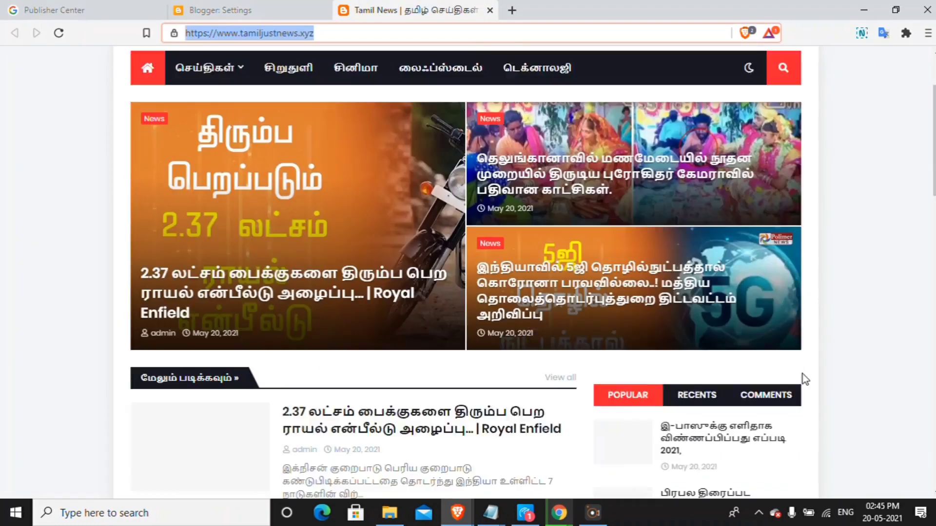
scroll(804, 380, down, 19)
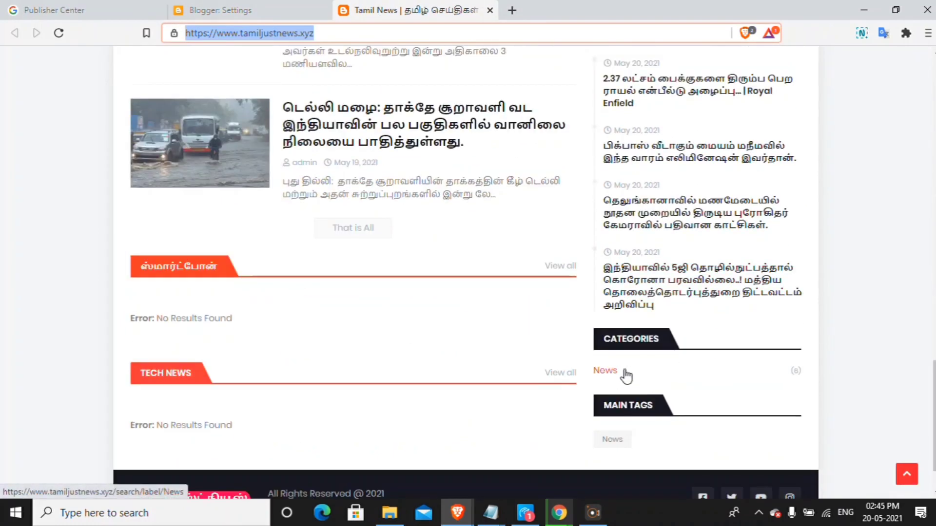
right_click(616, 375)
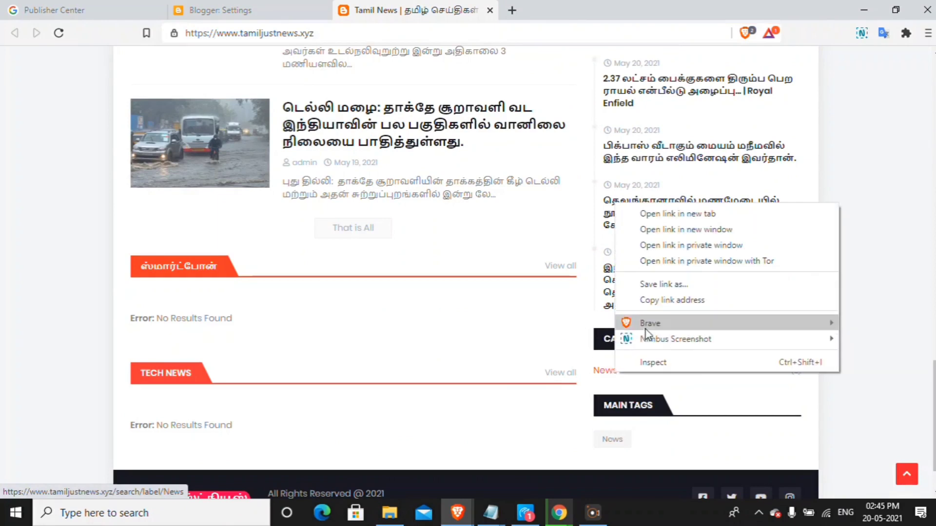
click(648, 300)
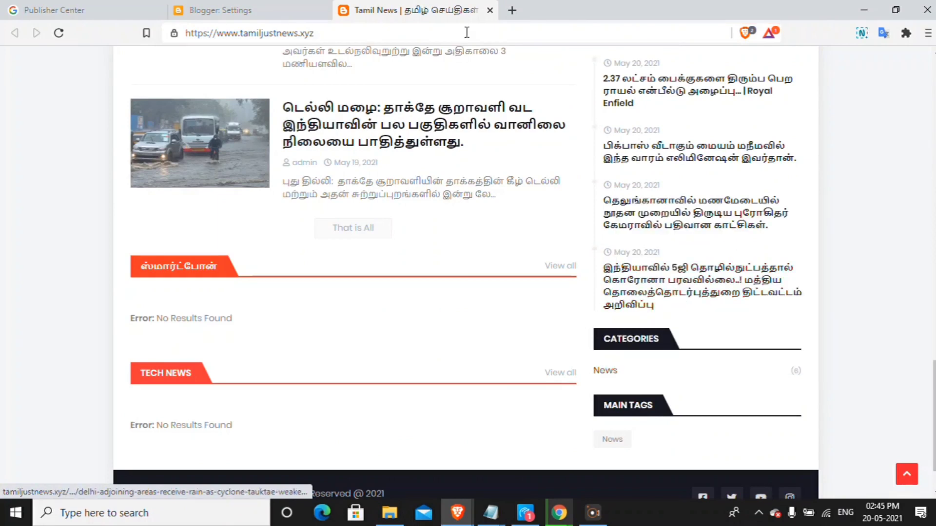
click(80, 10)
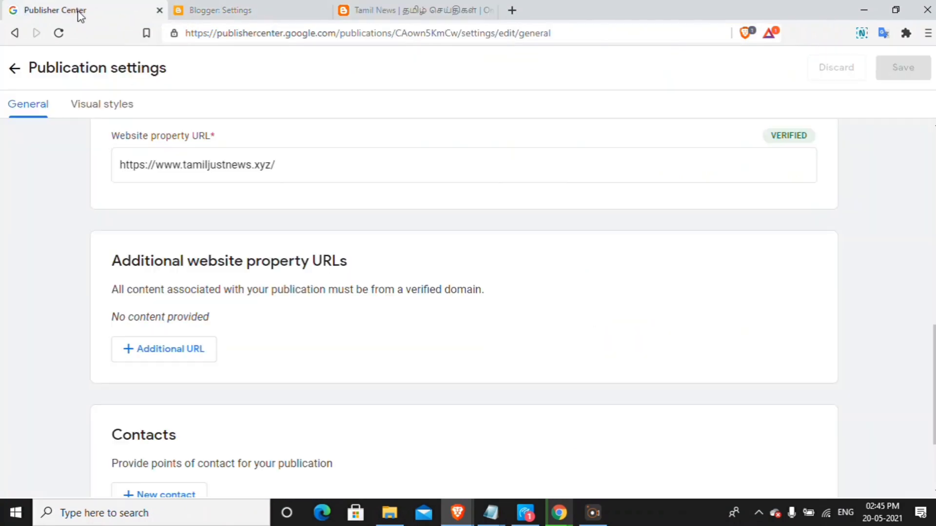
click(209, 357)
click(392, 291)
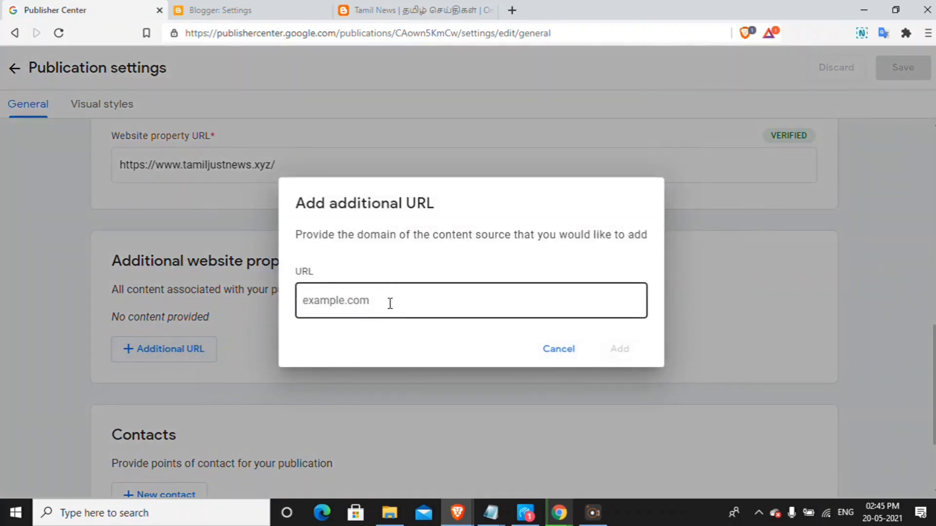
click(390, 303)
text(https://www.tamiljustnews.xyz/search/label/News)
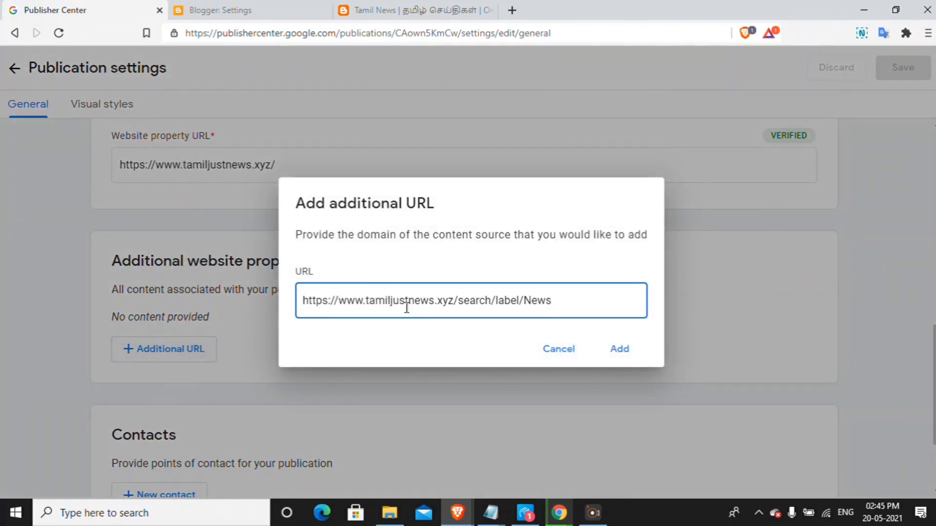
click(620, 352)
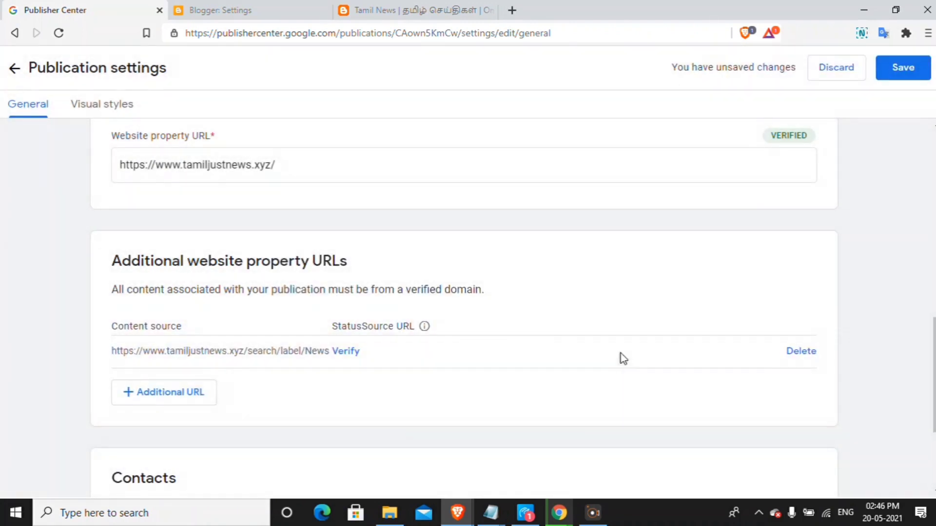
click(346, 355)
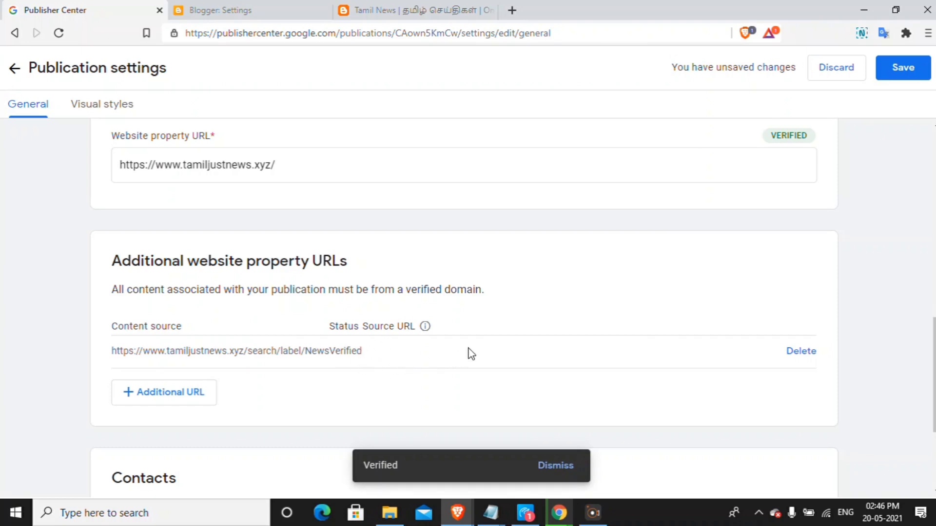
Add a new publication contact with the contact's e-mail address, selecting both Technical issues and Product updates
scroll(446, 359, down, 3)
scroll(230, 326, down, 1)
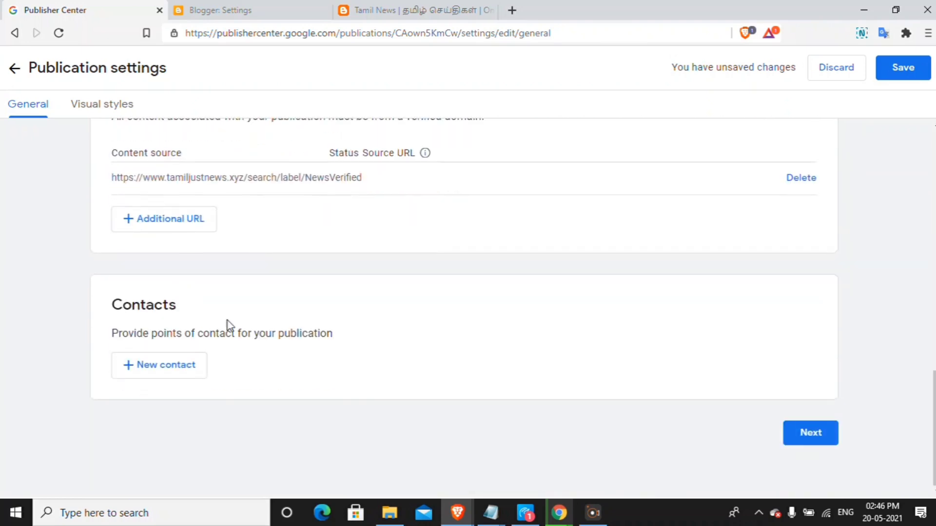
click(177, 369)
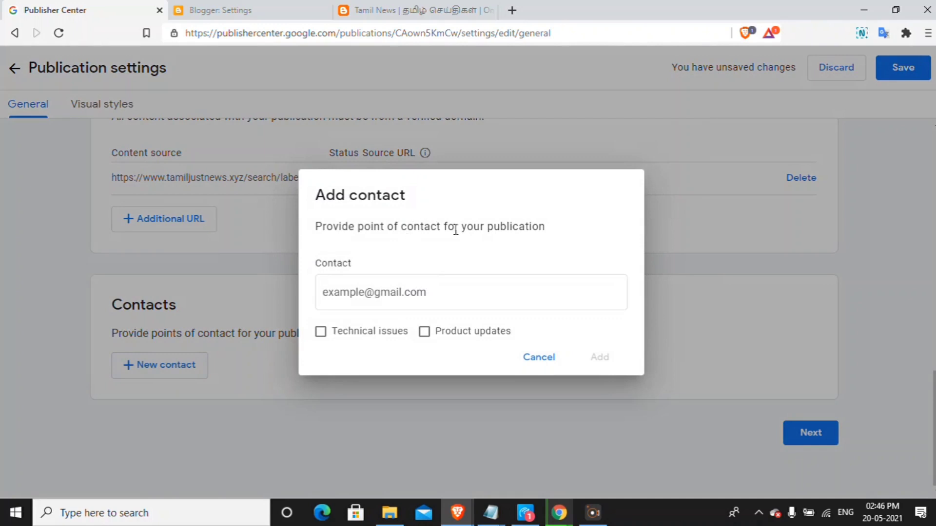
click(383, 294)
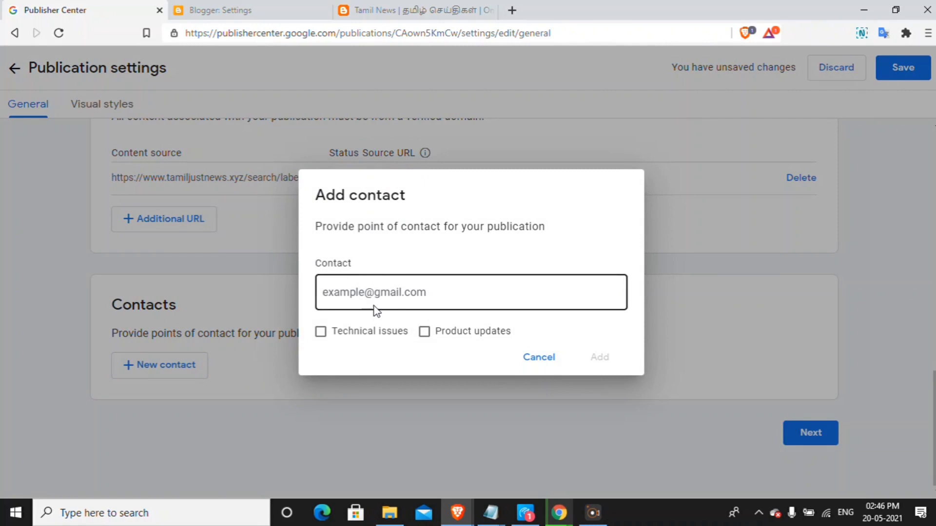
click(367, 323)
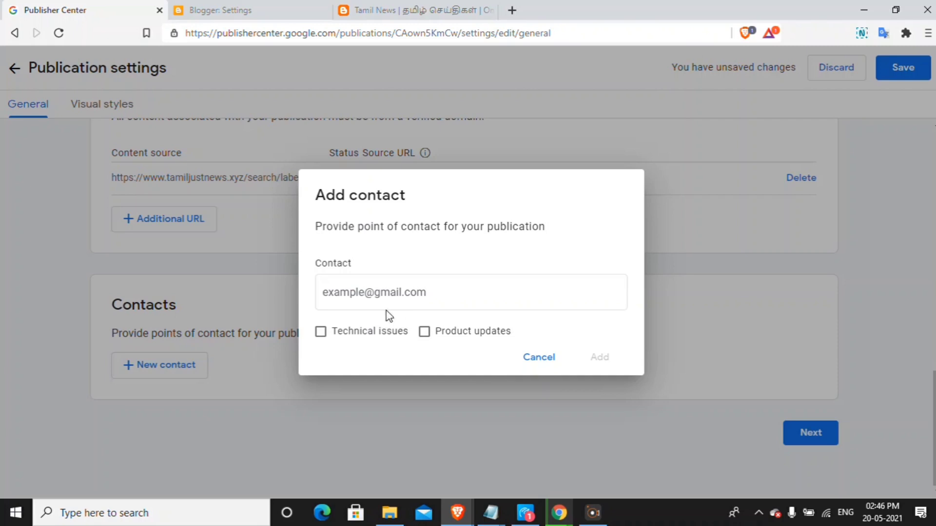
click(336, 285)
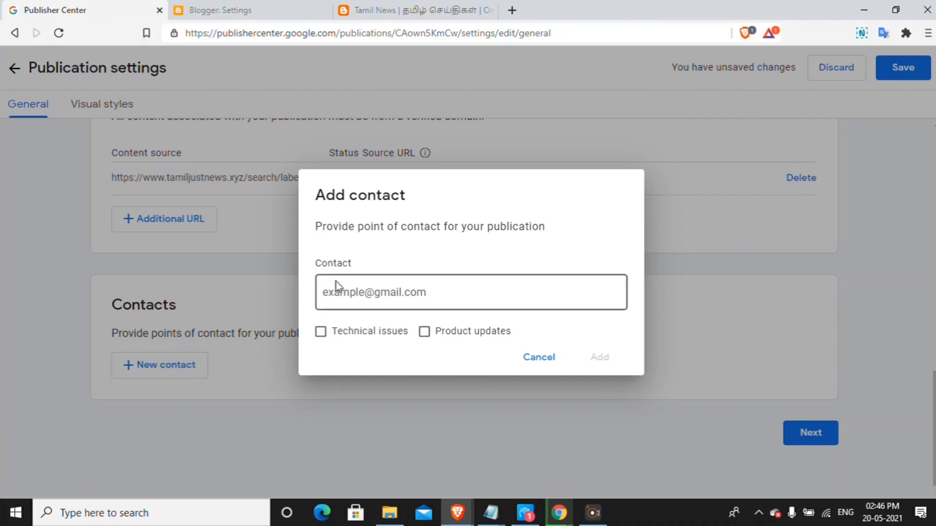
click(403, 296)
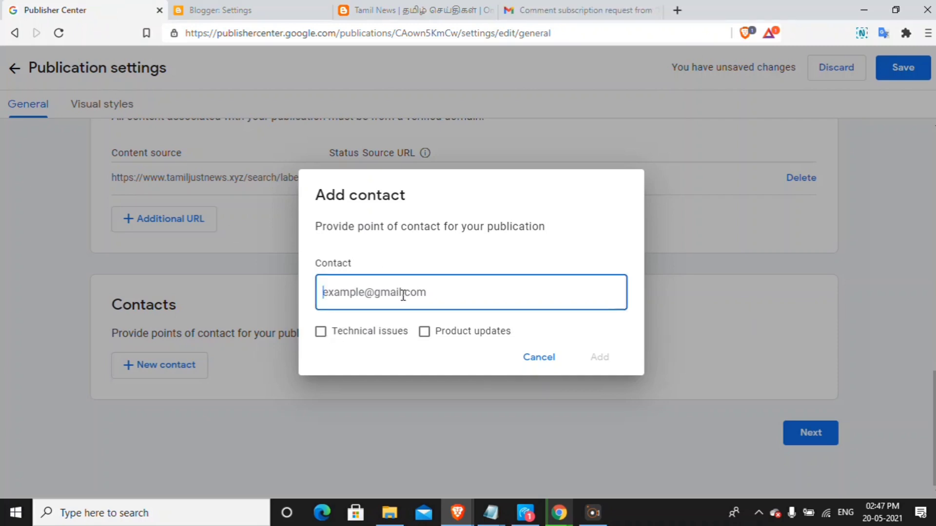
key(ctrl+v)
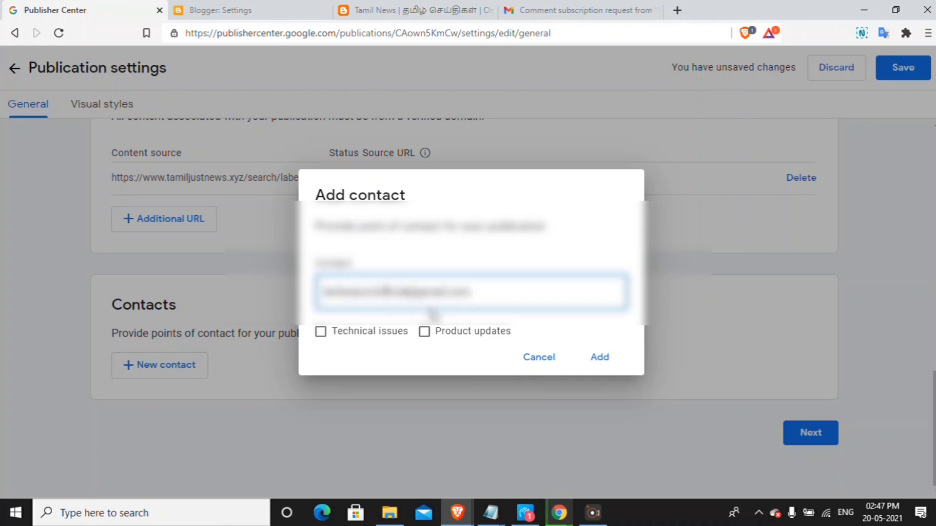
click(320, 332)
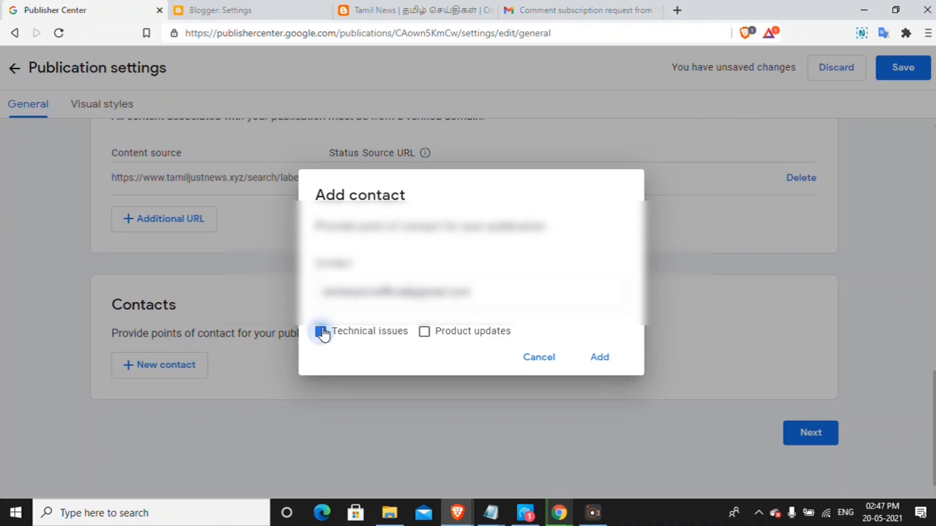
click(425, 332)
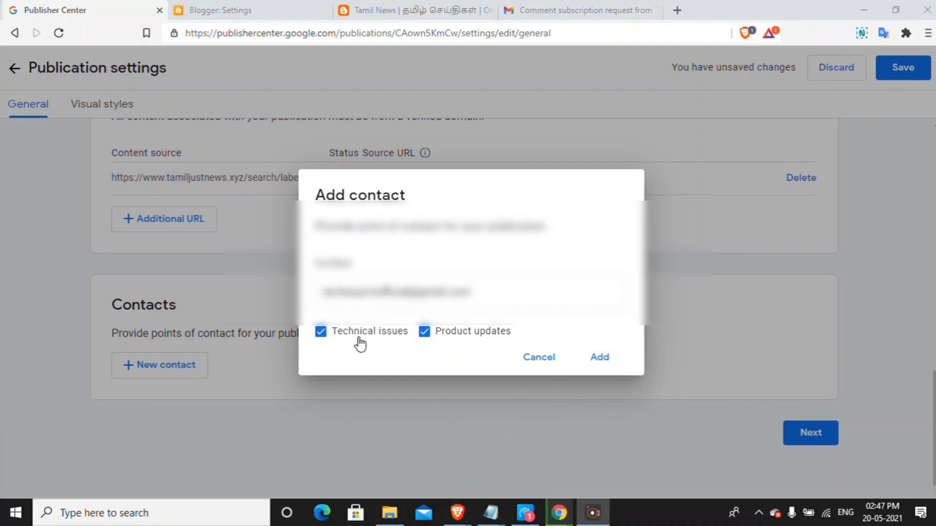
click(597, 361)
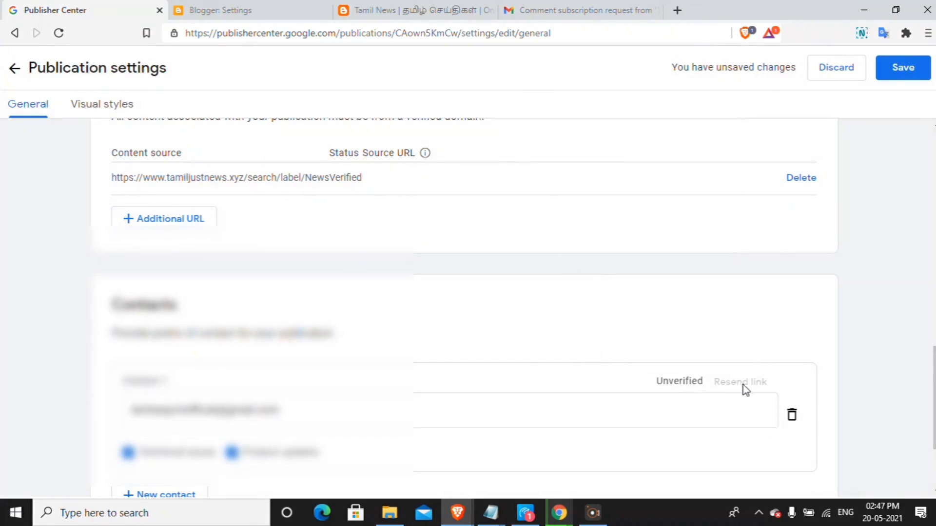
Try to save the publication settings with the new contact, and return from the Gmail inbox to Publisher Center
scroll(543, 307, down, 2)
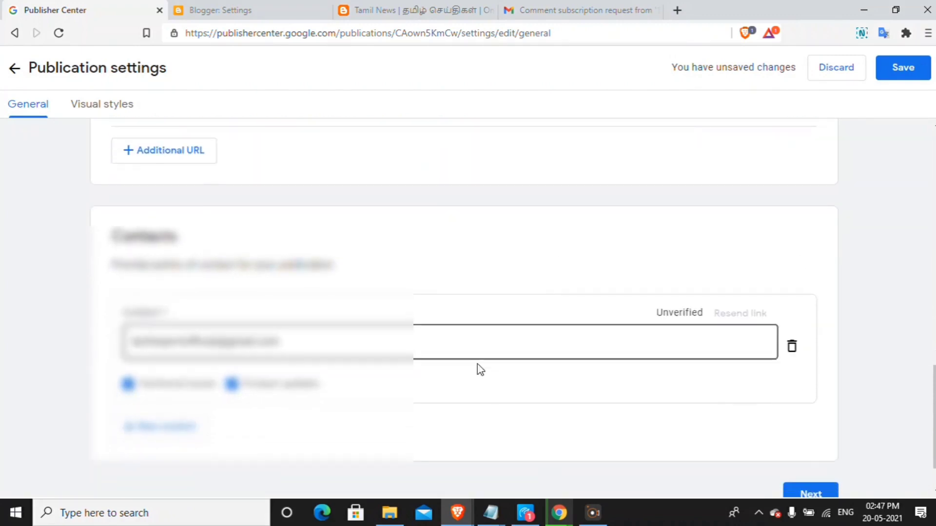
click(901, 69)
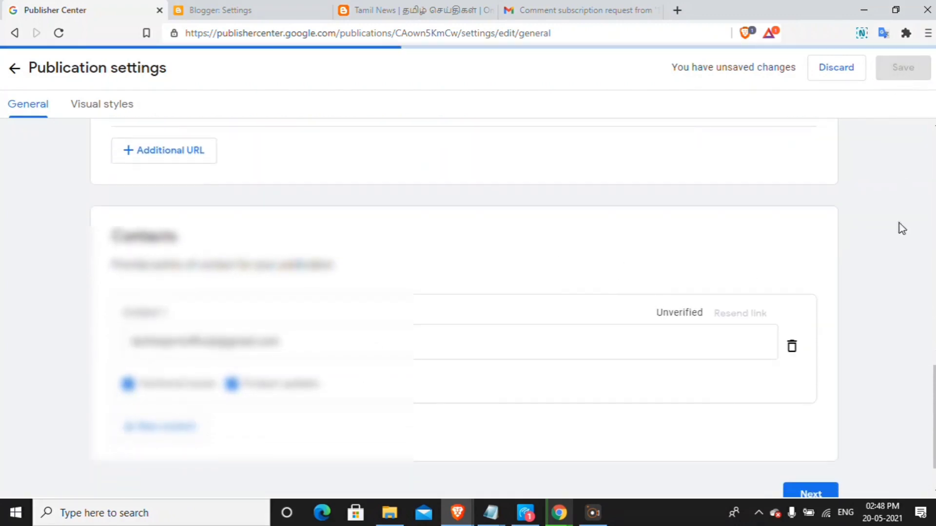
scroll(461, 253, down, 2)
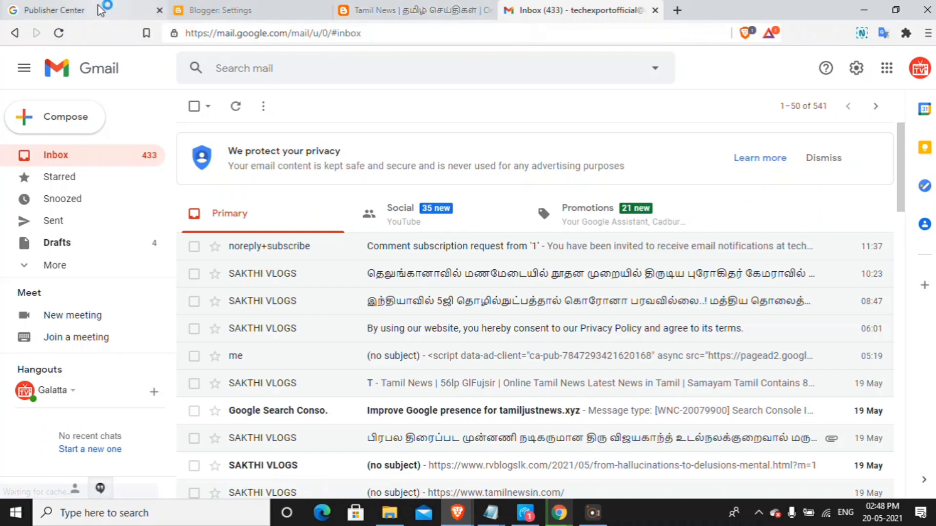
click(82, 12)
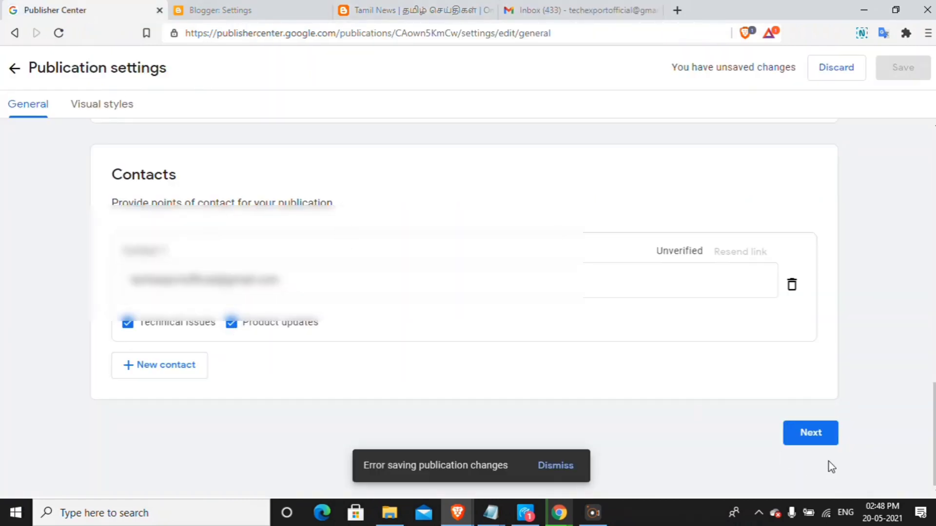
Go to the visual styles settings and examine the guidelines for the square logo, wide logos and uploaded fonts
click(819, 440)
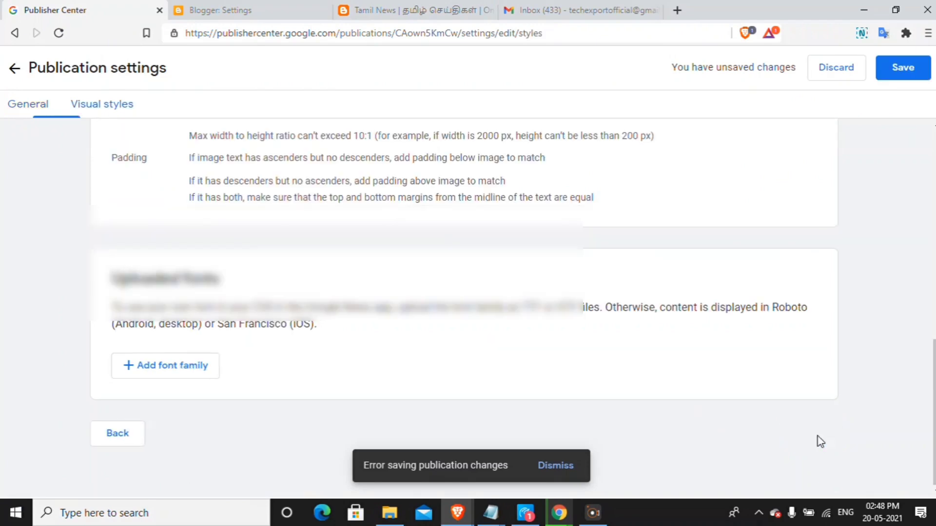
scroll(291, 234, up, 5)
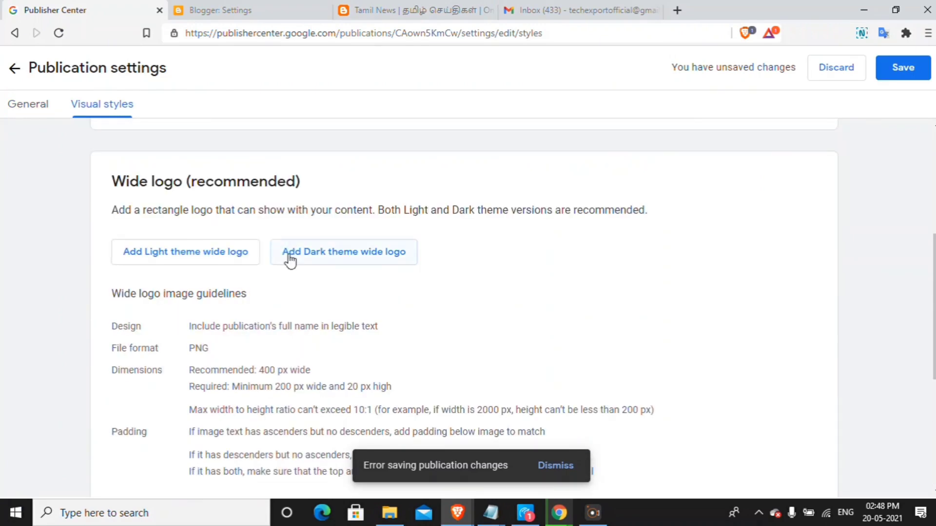
scroll(235, 296, up, 1)
scroll(235, 285, up, 4)
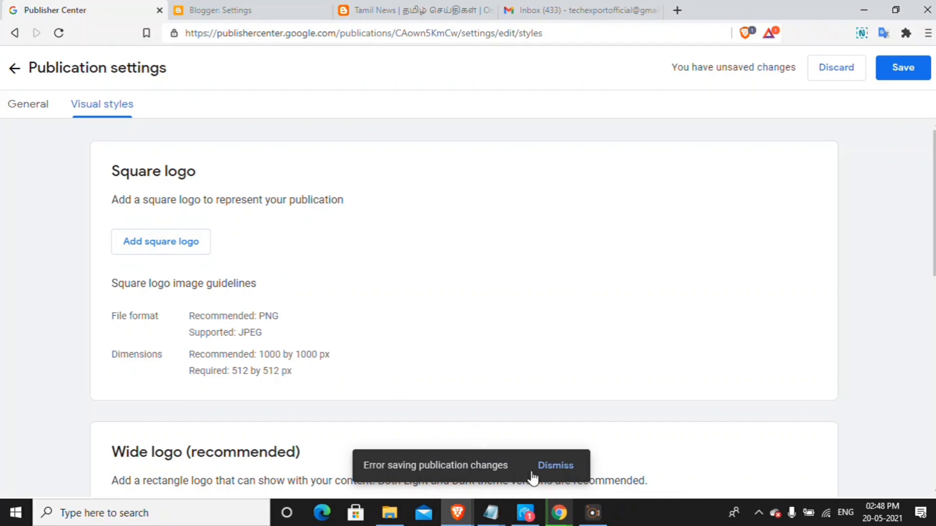
scroll(517, 426, down, 10)
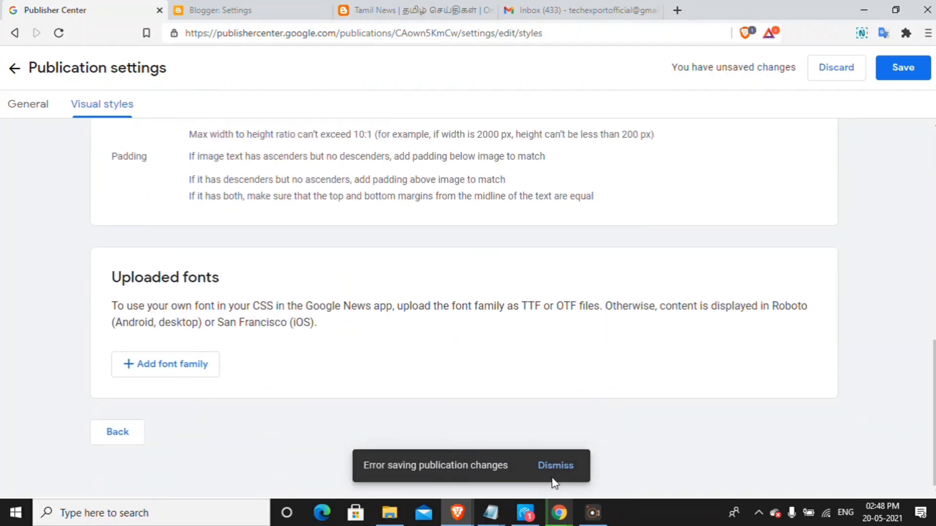
click(554, 472)
scroll(463, 365, up, 3)
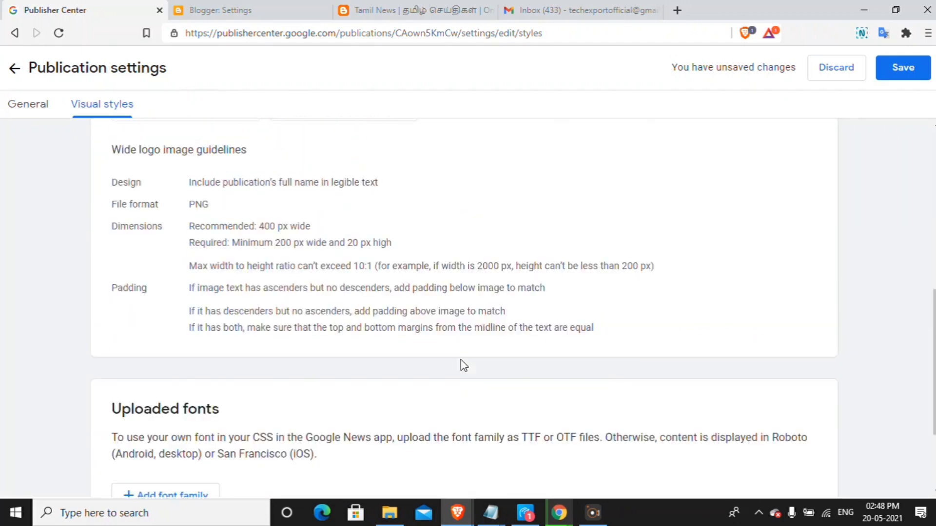
scroll(461, 363, up, 8)
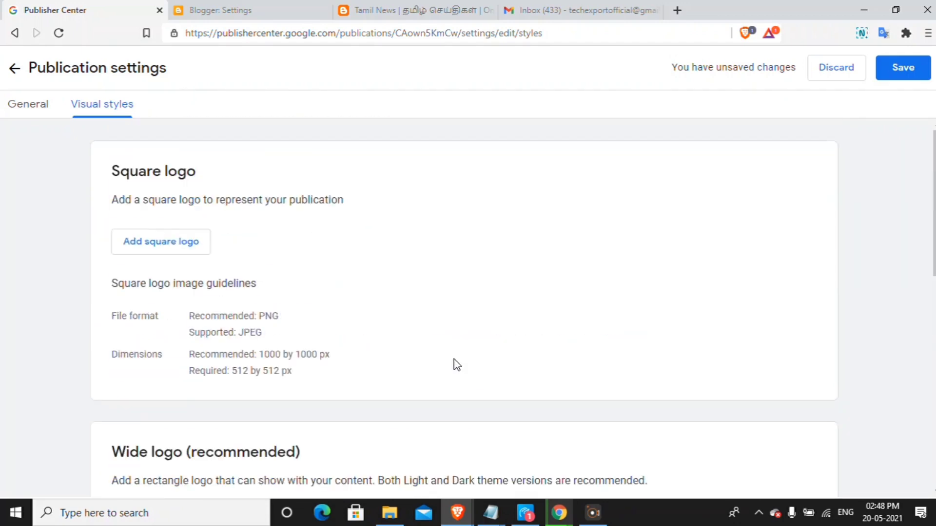
Review the general settings from the basic information through the website URLs and contacts, and return to the visual styles
click(47, 115)
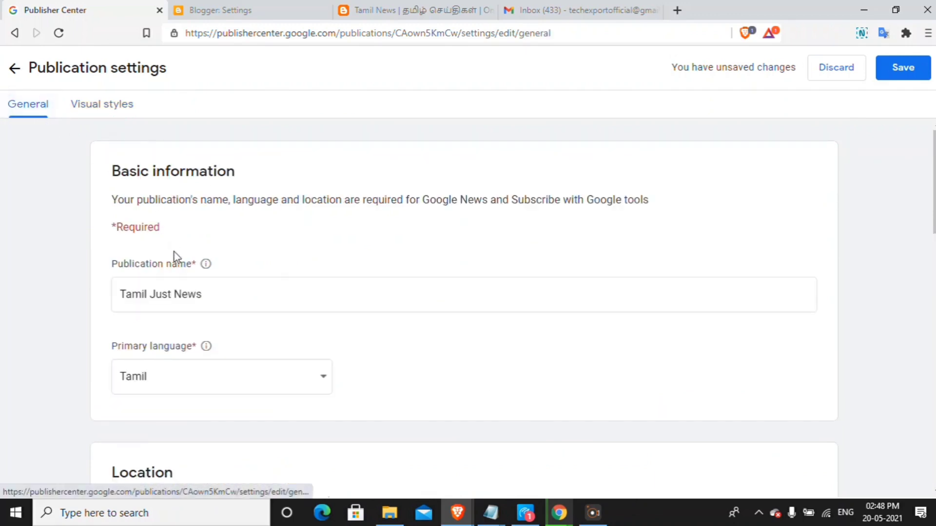
scroll(174, 258, down, 5)
scroll(175, 288, down, 7)
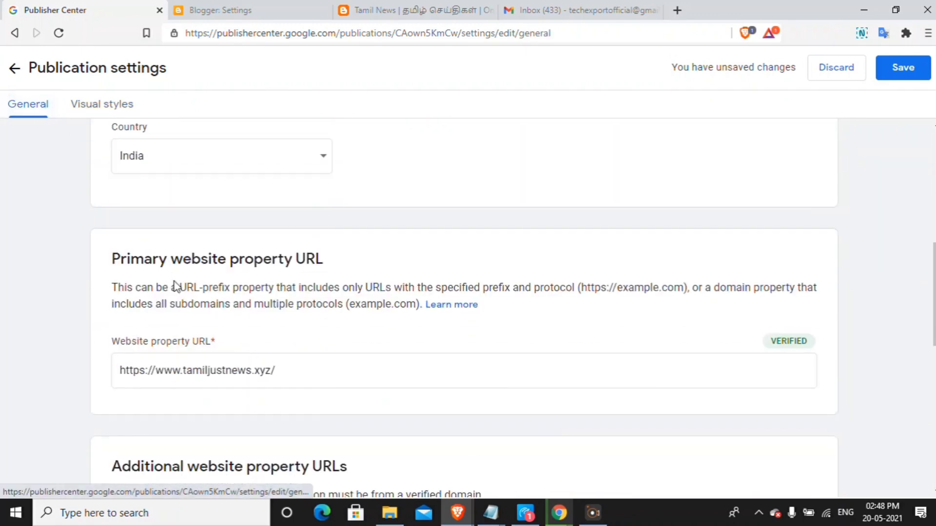
scroll(208, 307, down, 2)
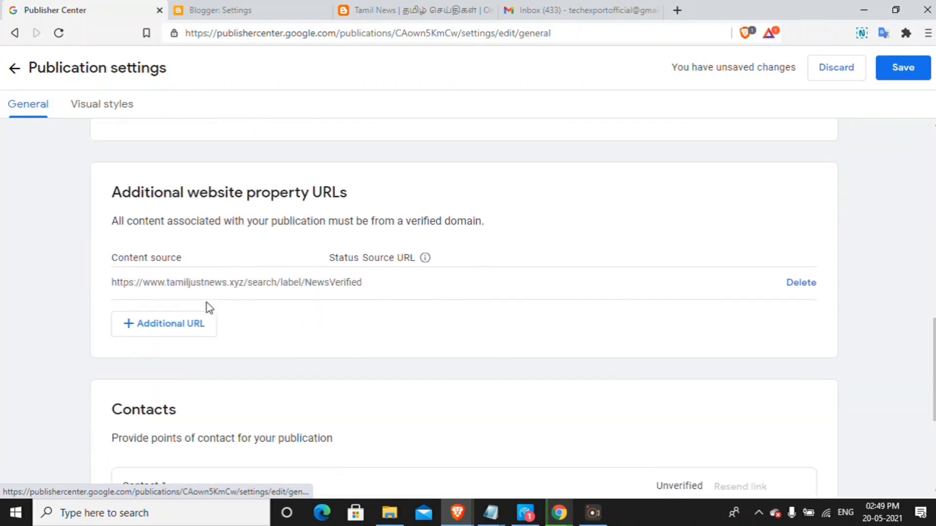
scroll(246, 337, down, 4)
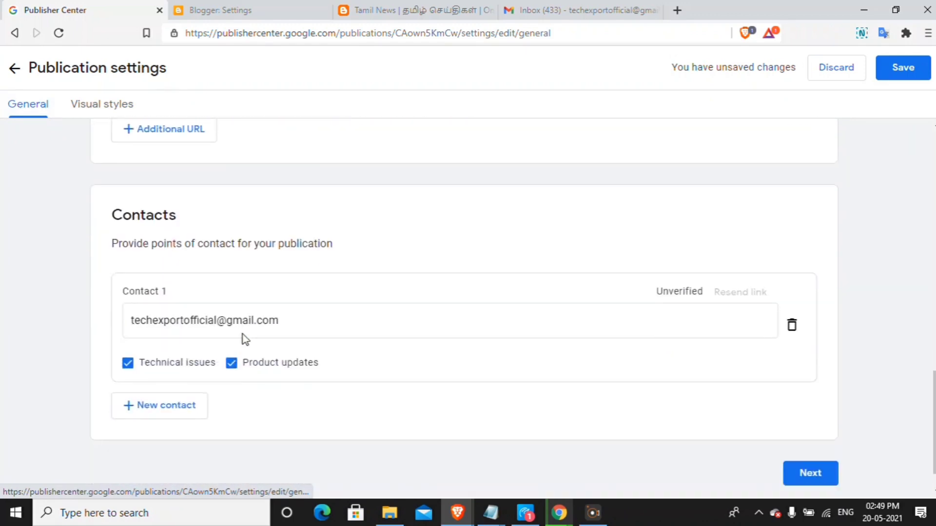
scroll(247, 336, up, 1)
scroll(247, 336, down, 2)
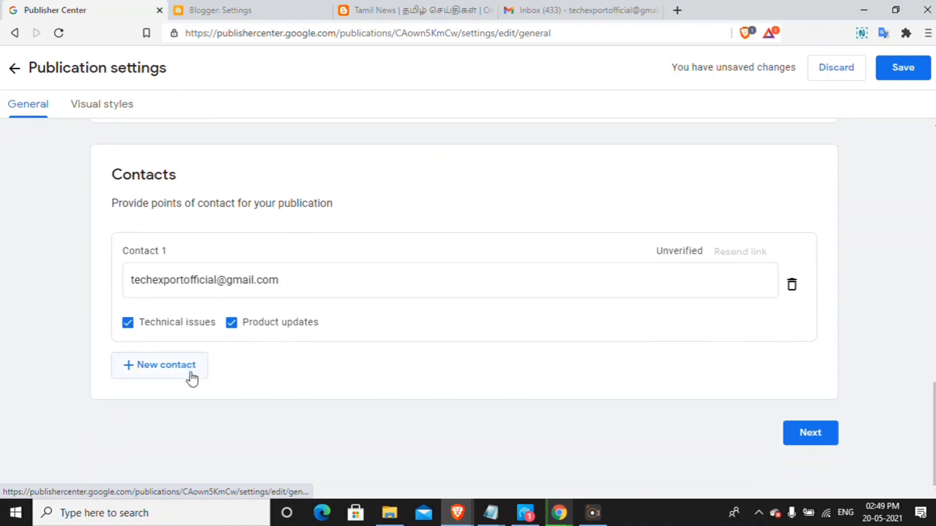
click(810, 446)
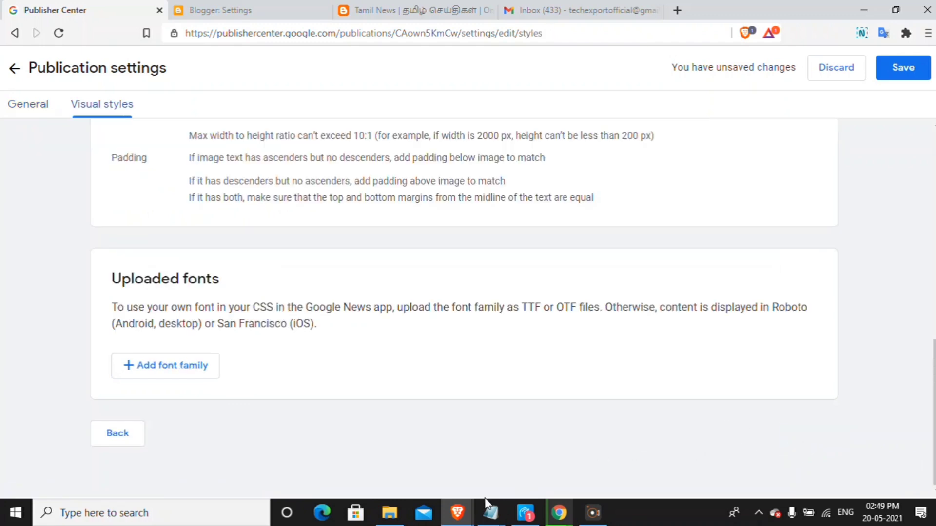
Review the visual styles from the square logo and its dimensions through the wide logo guidelines to the uploaded fonts
scroll(401, 376, up, 2)
scroll(401, 376, up, 4)
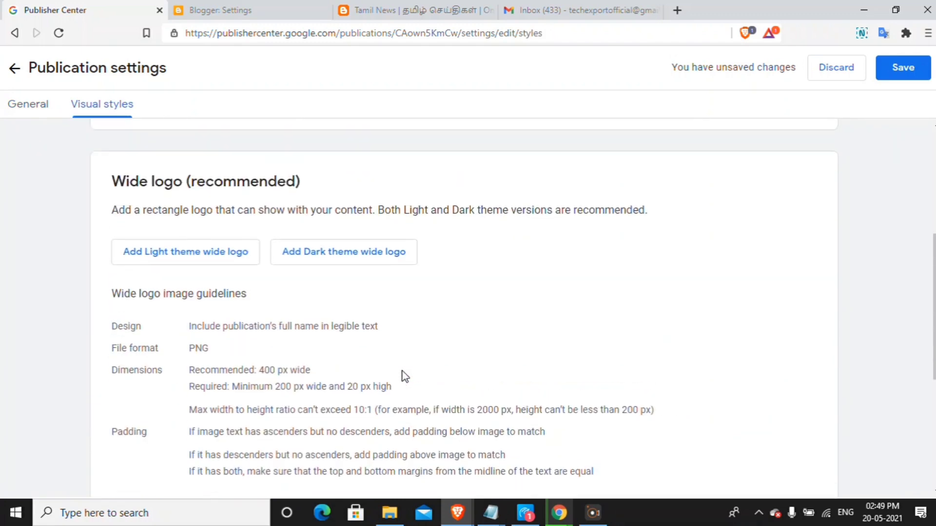
scroll(401, 376, up, 5)
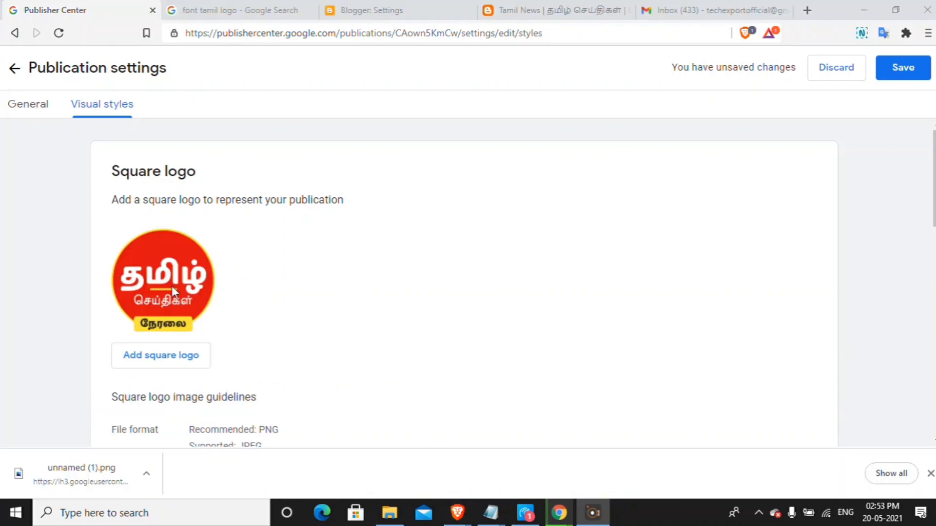
scroll(235, 333, down, 3)
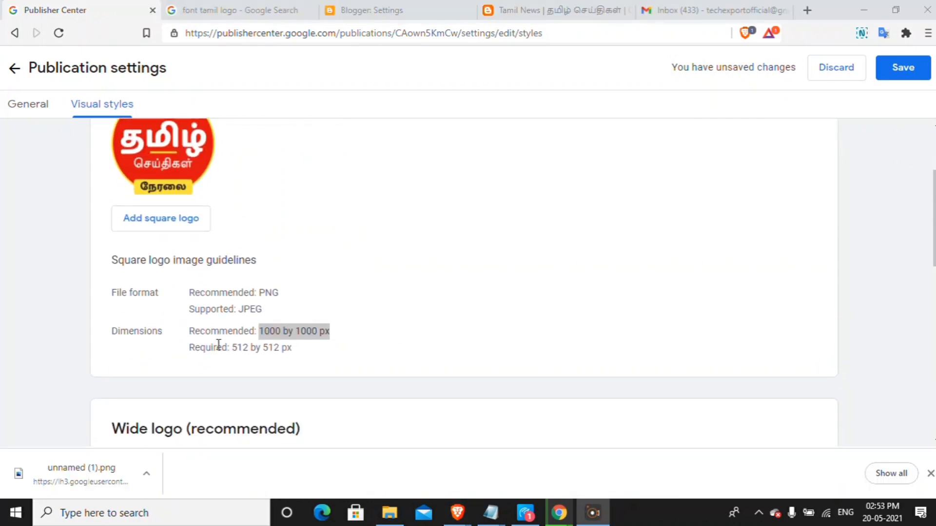
scroll(176, 258, up, 3)
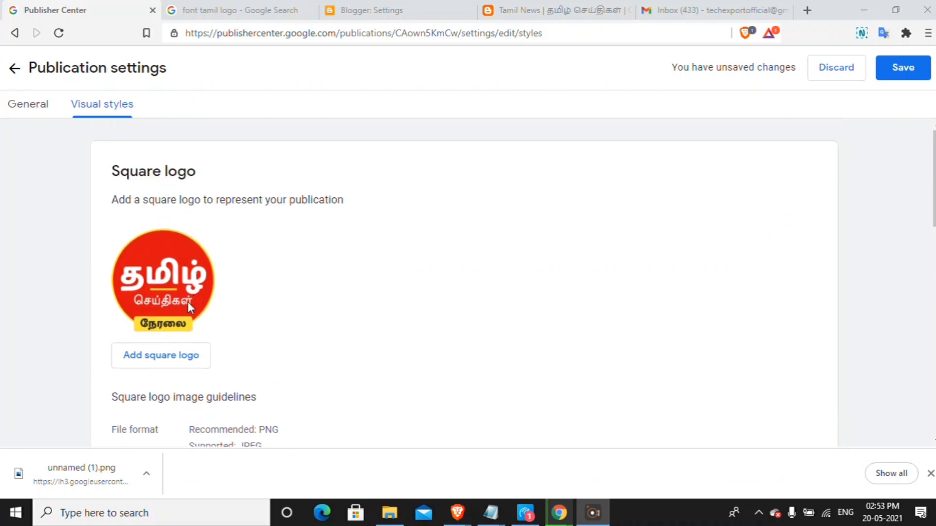
scroll(159, 292, down, 3)
scroll(163, 310, down, 3)
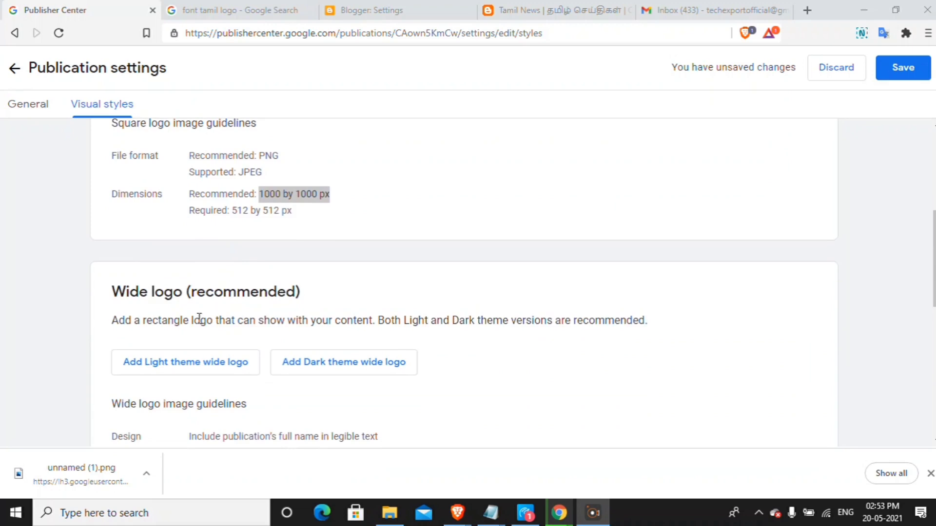
scroll(248, 310, down, 1)
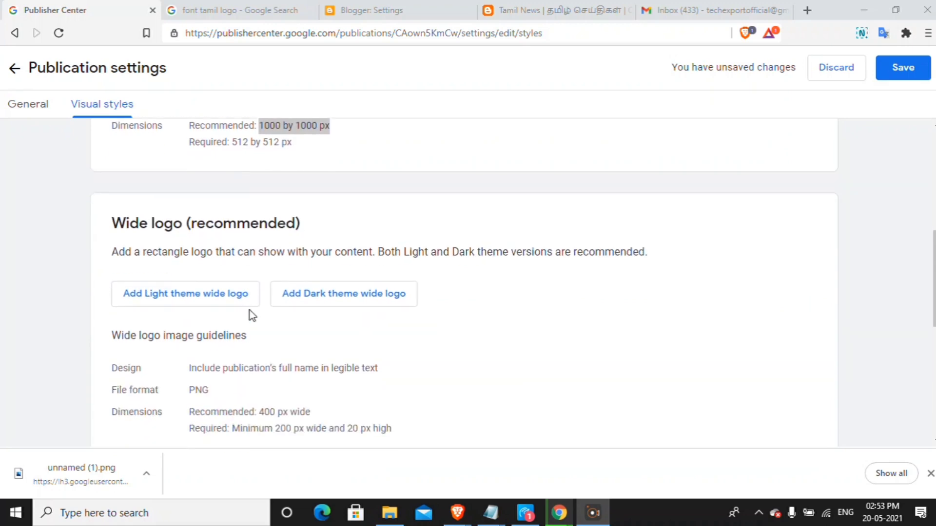
scroll(250, 317, down, 1)
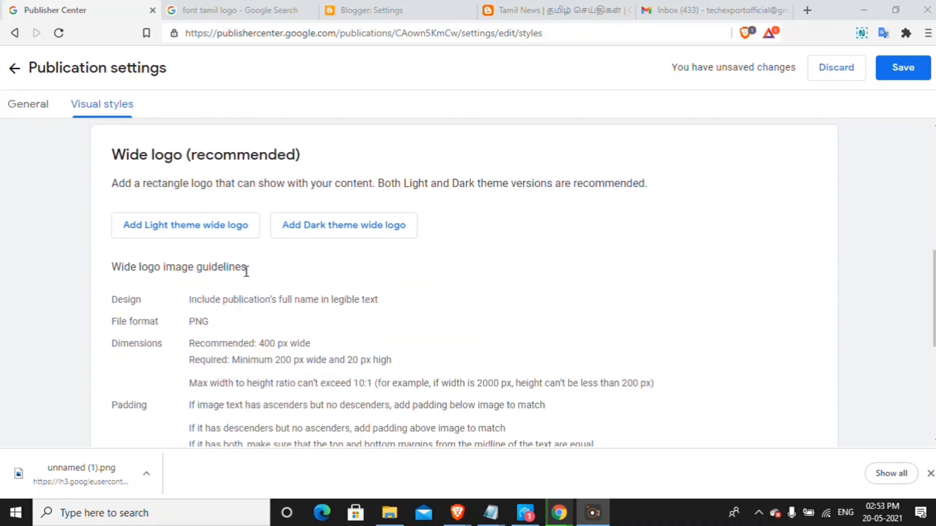
scroll(251, 271, down, 1)
scroll(253, 276, down, 3)
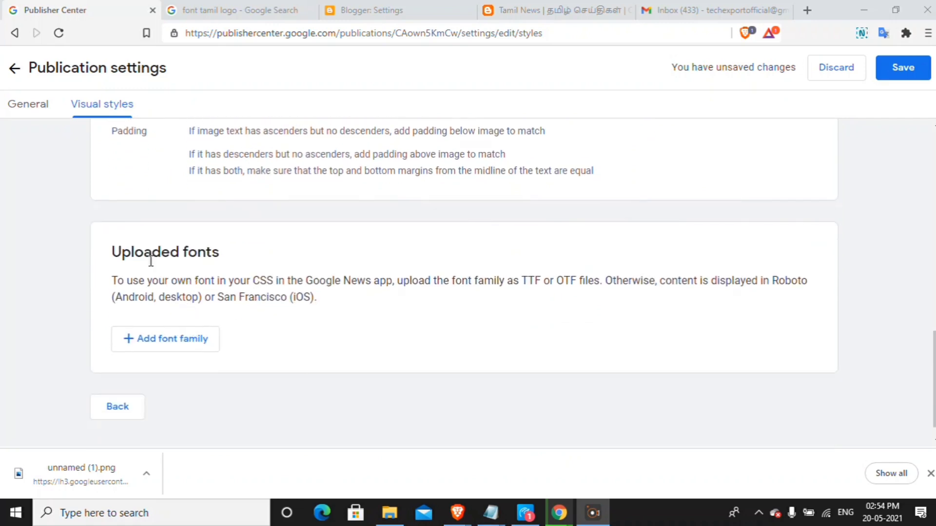
scroll(468, 305, up, 4)
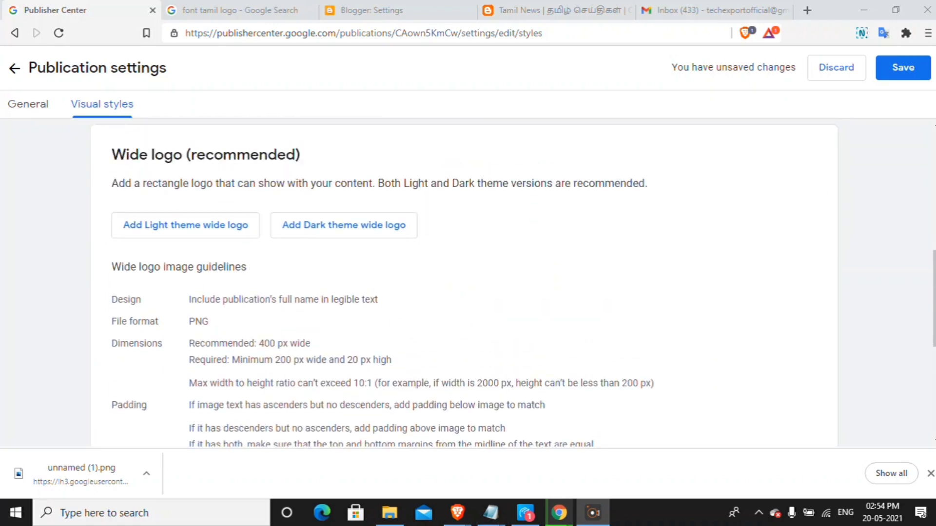
Try to save the publication's visual styles and check the square logo section
click(913, 78)
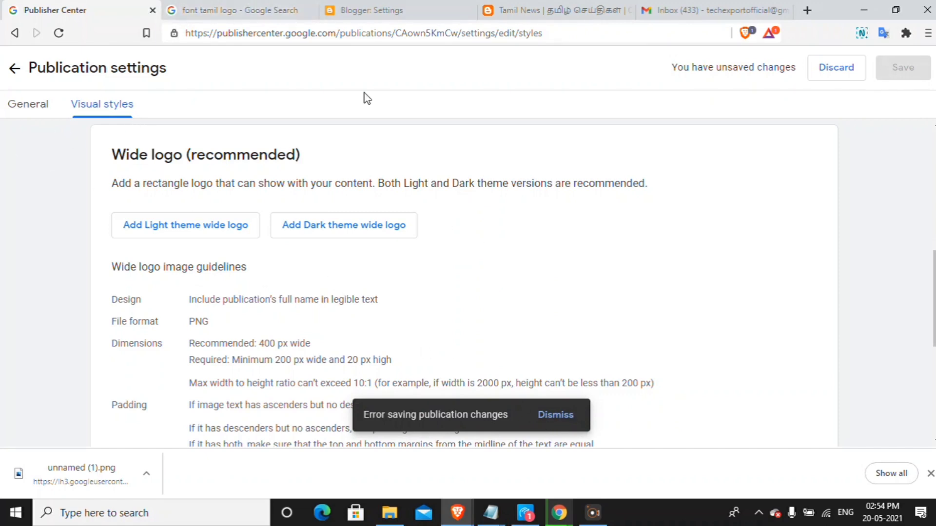
scroll(238, 266, up, 4)
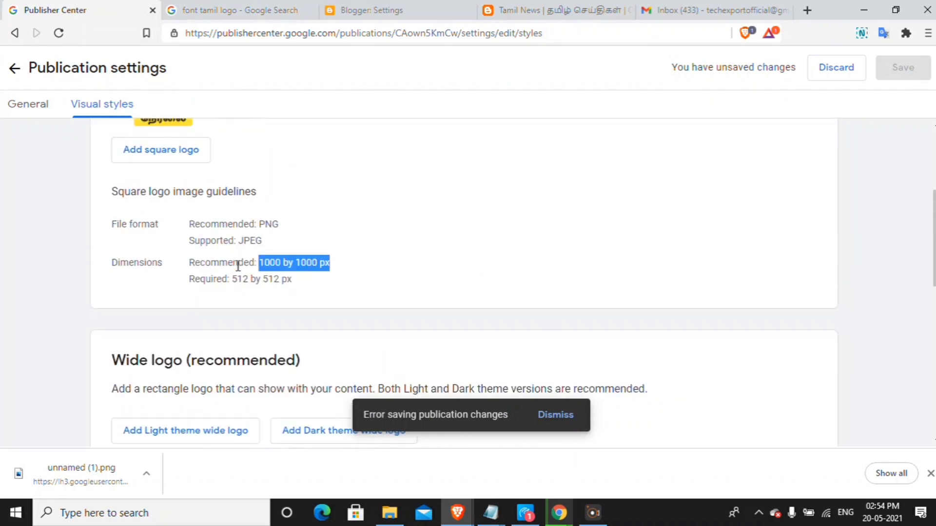
scroll(283, 288, up, 4)
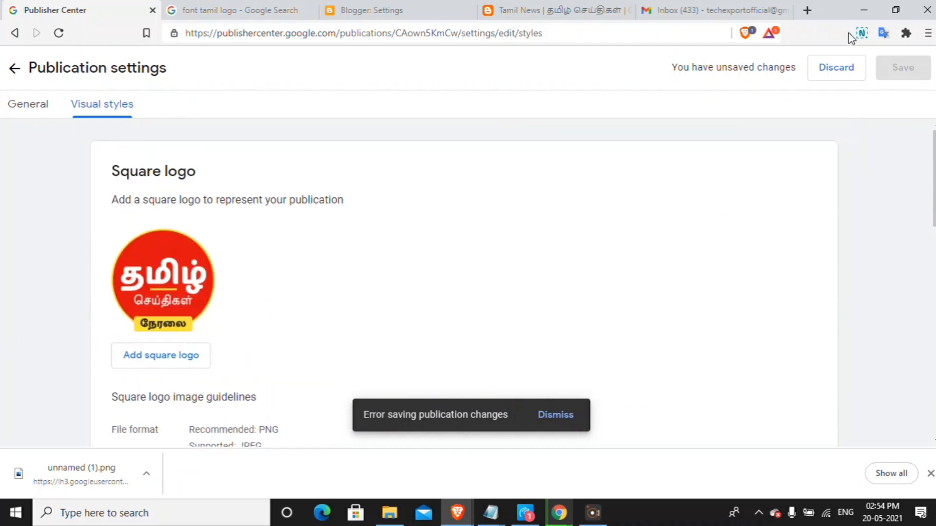
Switch to Gmail, look through the Promotions and Primary mail for Google News messages, and reload the inbox
click(669, 13)
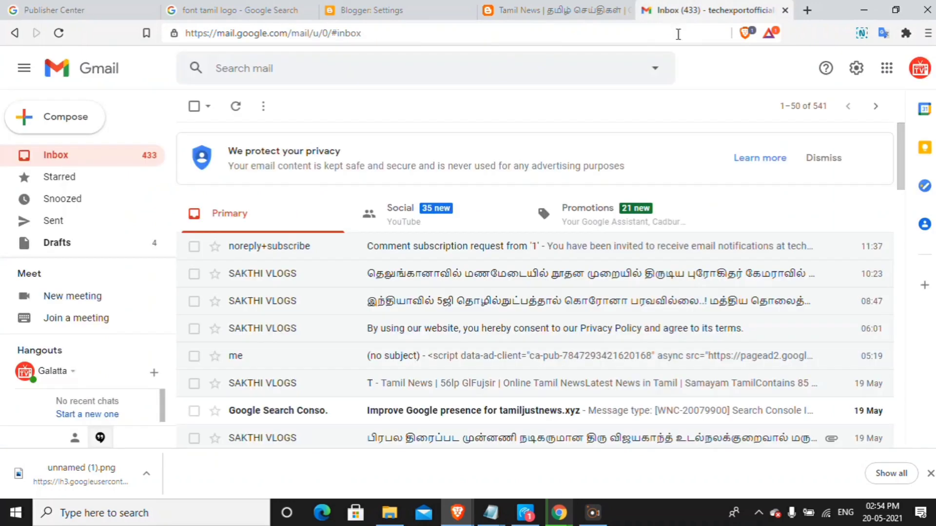
click(59, 33)
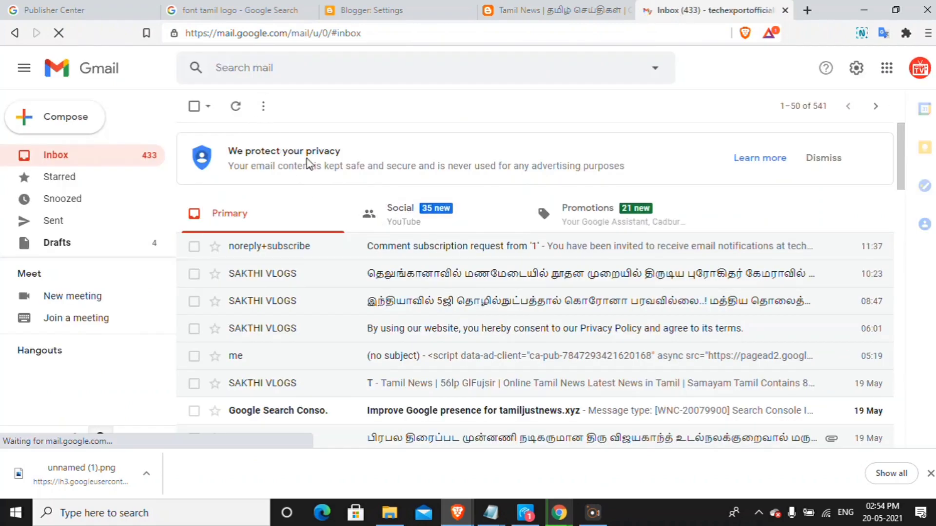
click(610, 222)
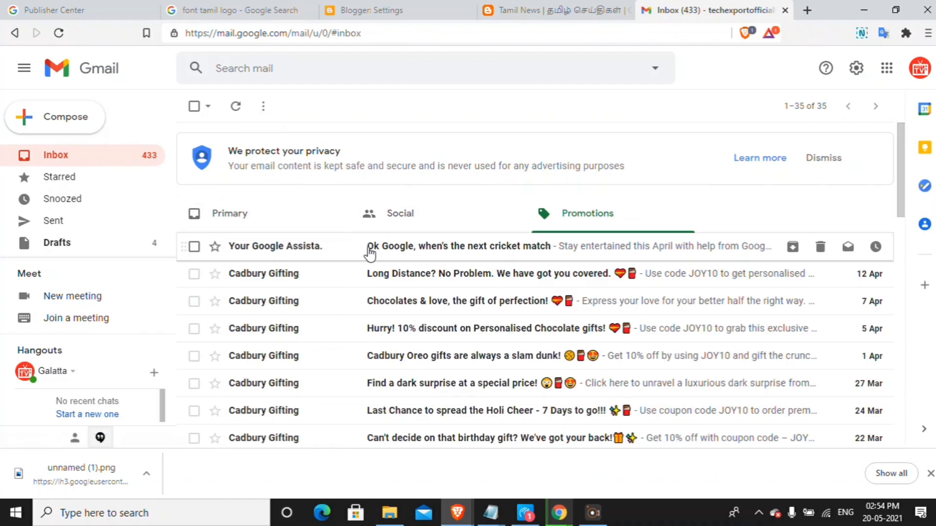
click(369, 249)
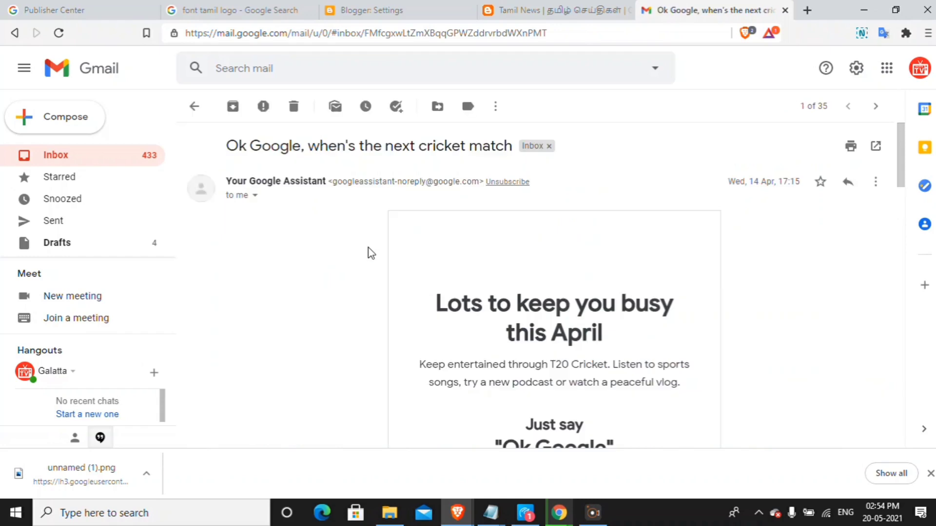
scroll(546, 322, down, 5)
scroll(543, 330, up, 5)
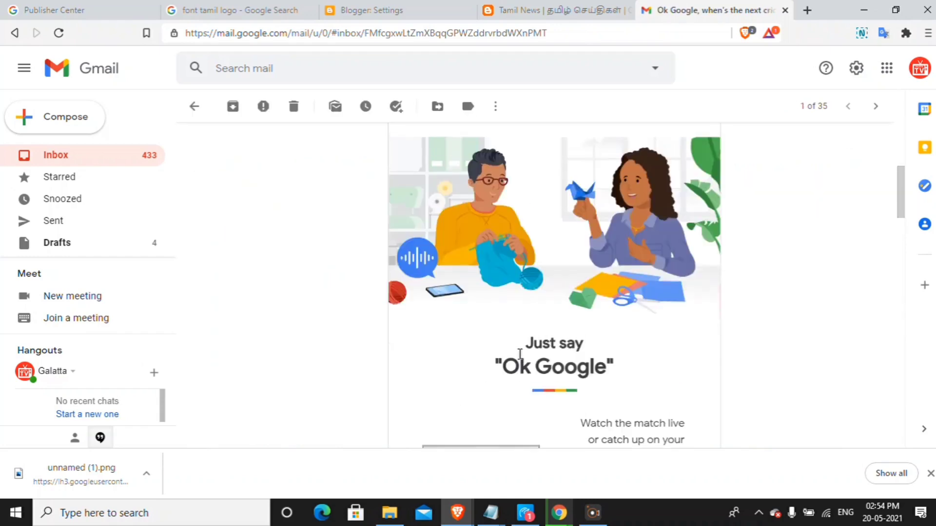
click(117, 163)
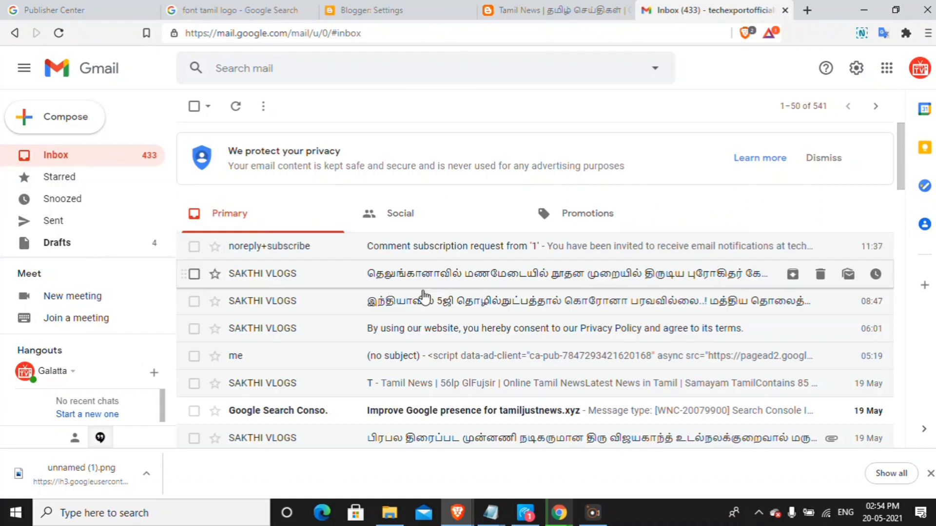
click(59, 33)
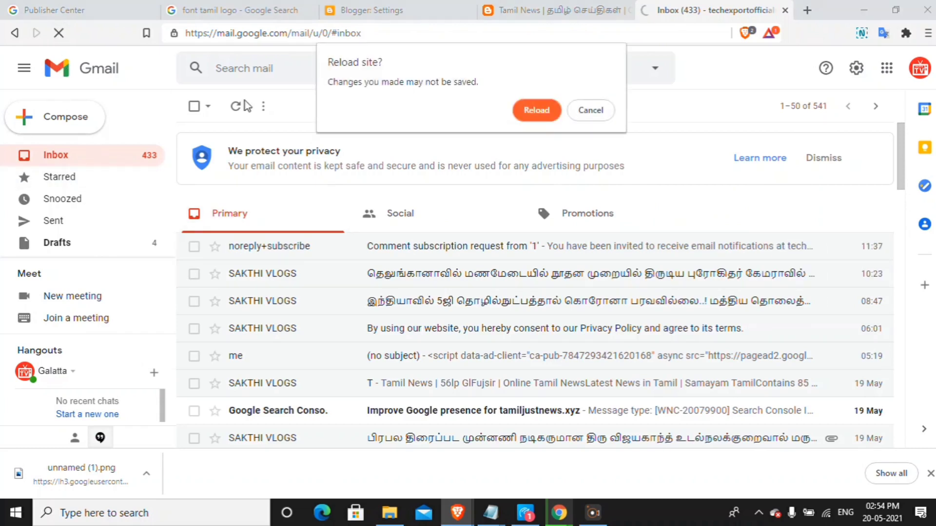
click(537, 108)
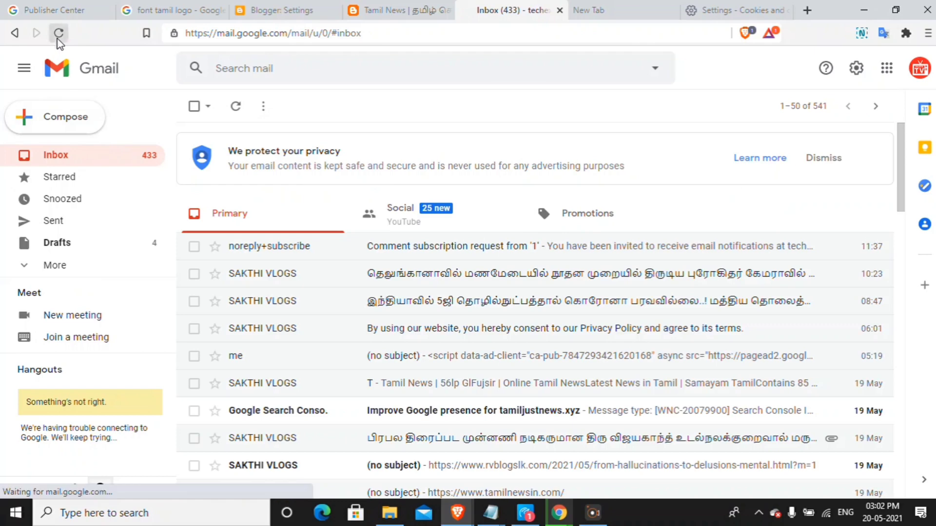
Refresh Gmail, open the Google News Product Updates confirmation email, follow its link and confirm the opt-in for Publisher updates messages
click(57, 38)
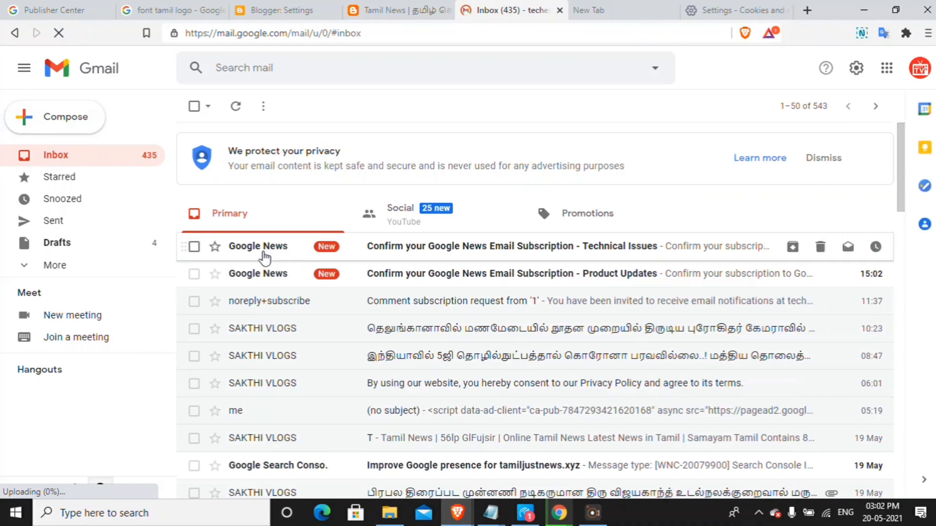
click(405, 276)
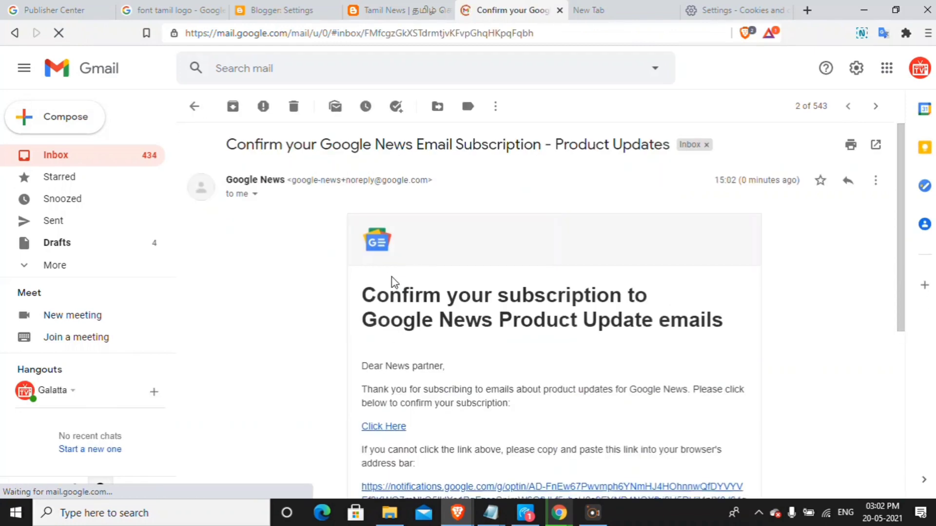
scroll(393, 280, down, 3)
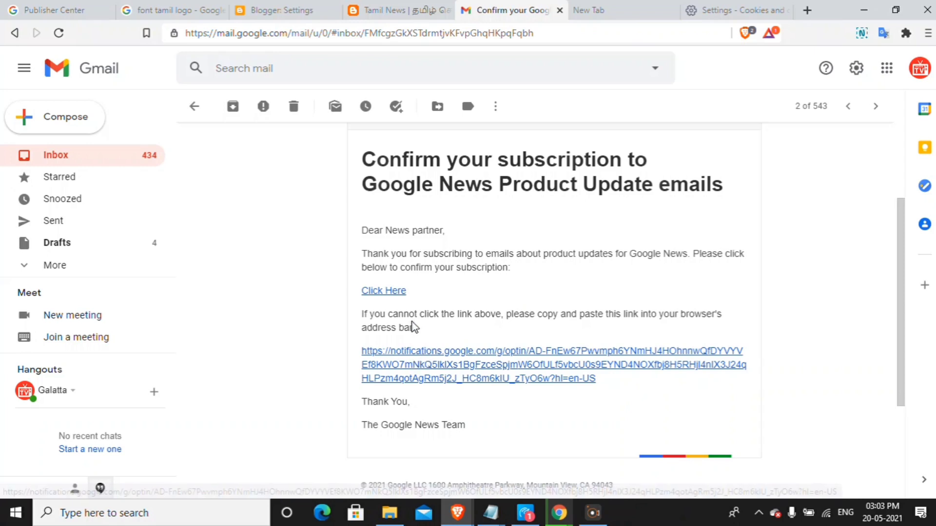
click(396, 291)
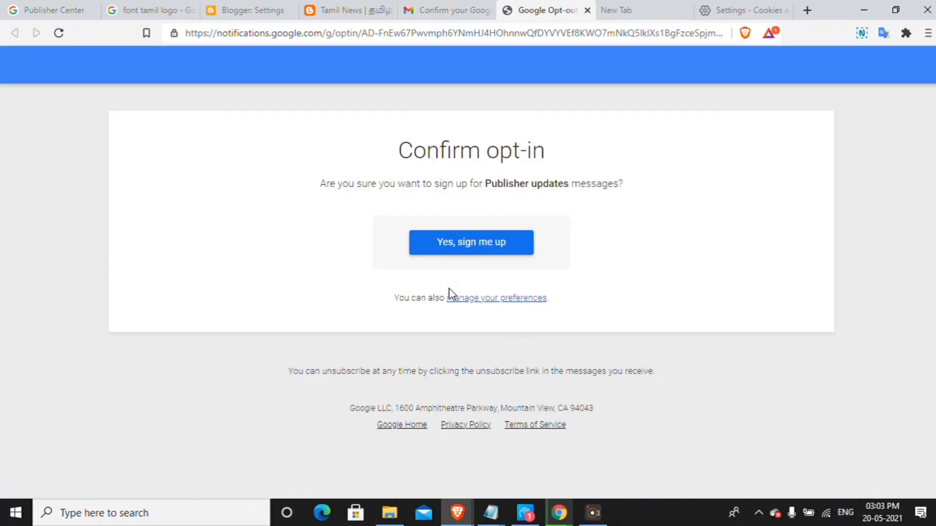
click(442, 253)
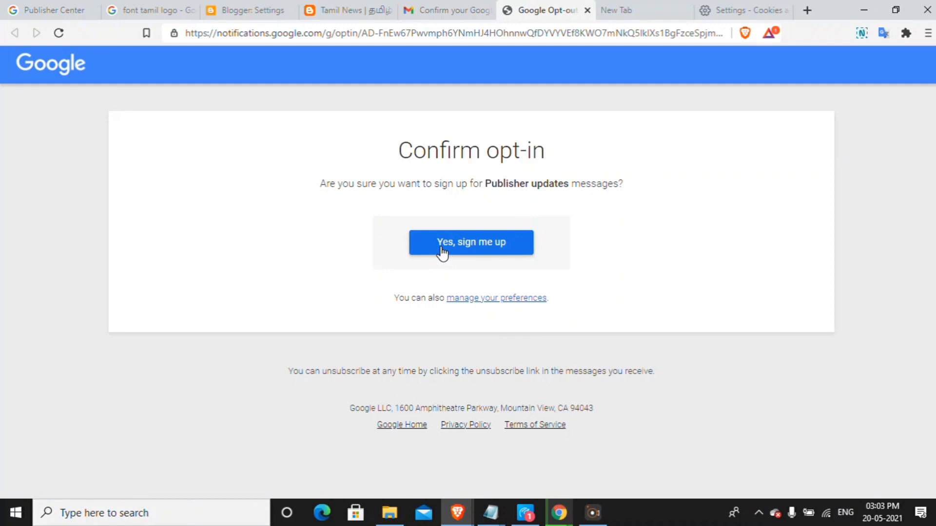
click(442, 253)
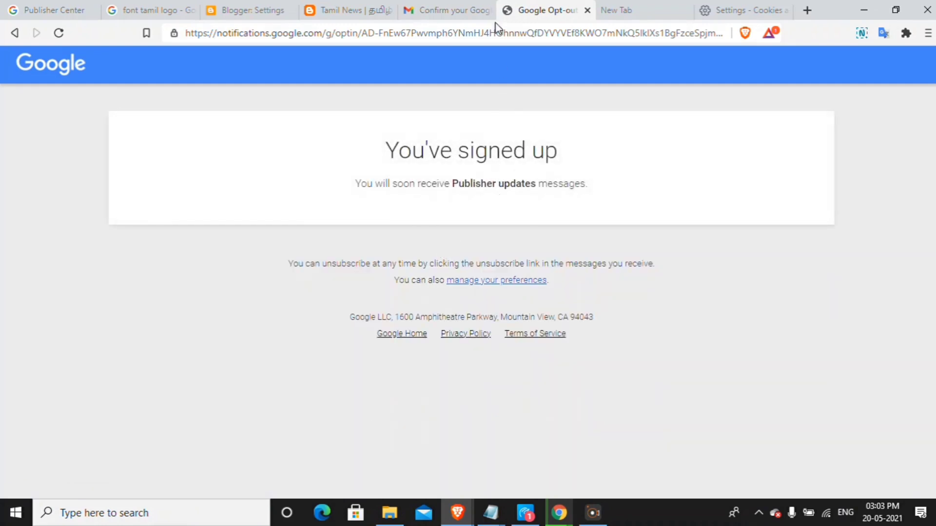
Return to the Gmail inbox, open the Technical Issues confirmation email and confirm the opt-in for Publisher technical issues messages
click(442, 15)
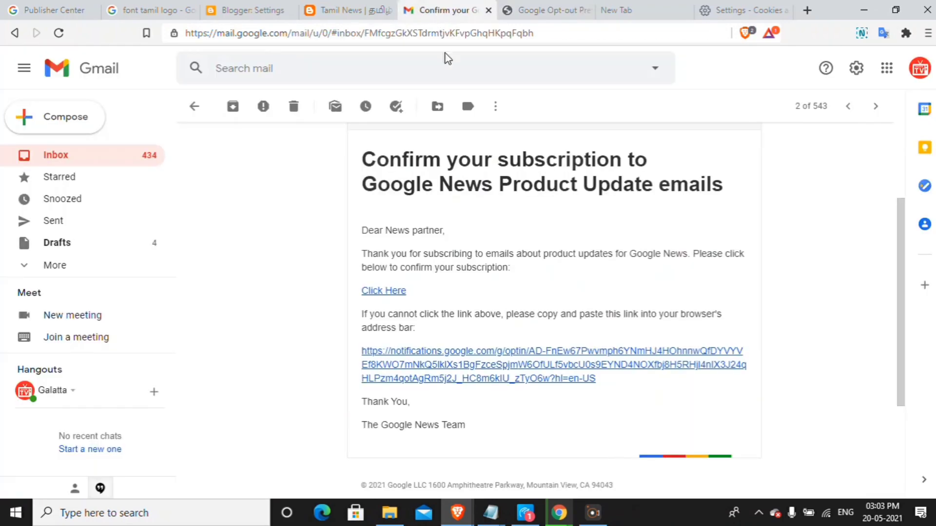
click(110, 155)
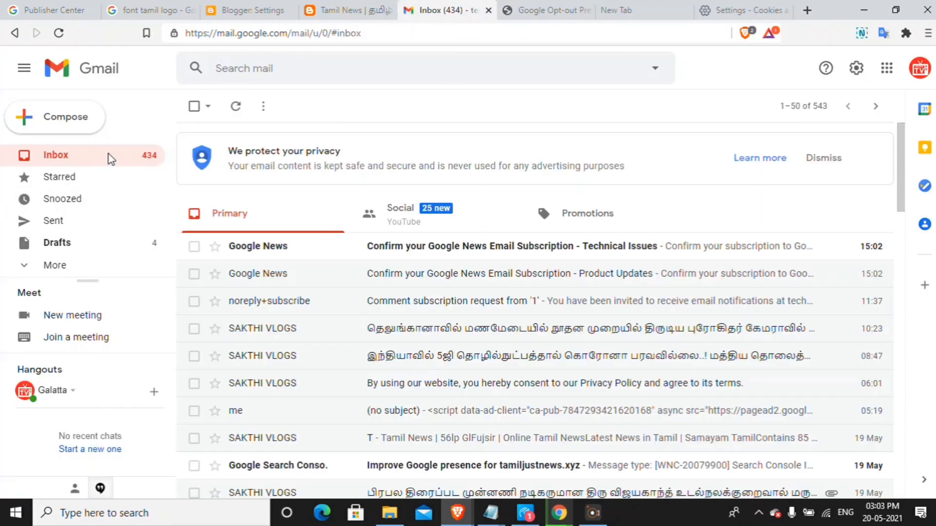
click(322, 251)
scroll(457, 288, down, 3)
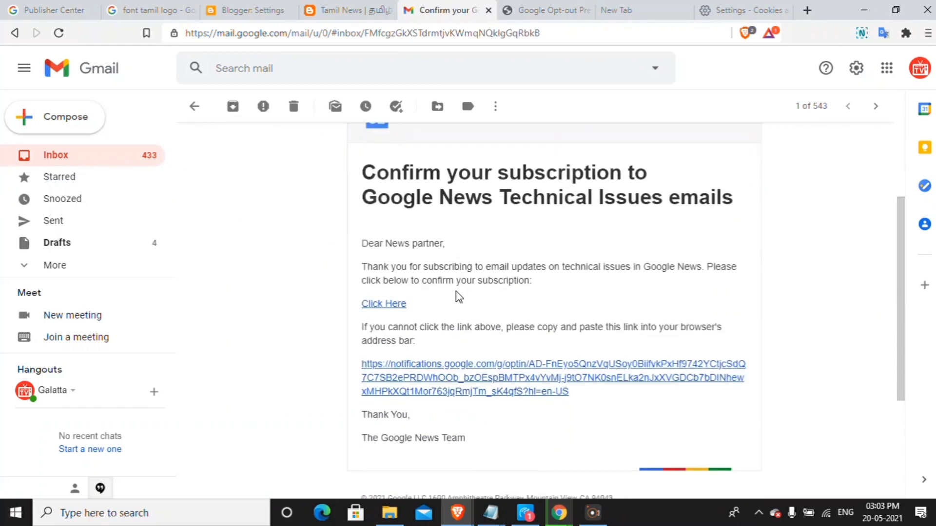
click(404, 306)
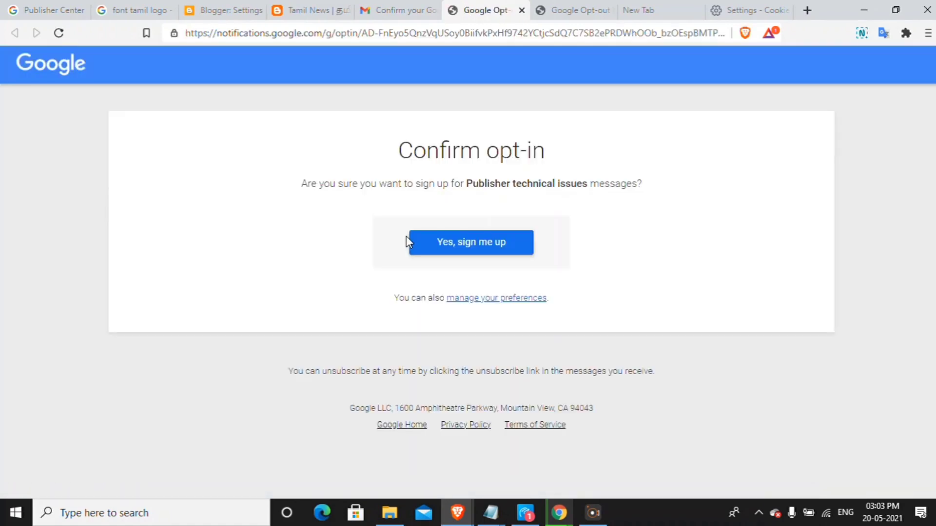
click(422, 247)
click(446, 251)
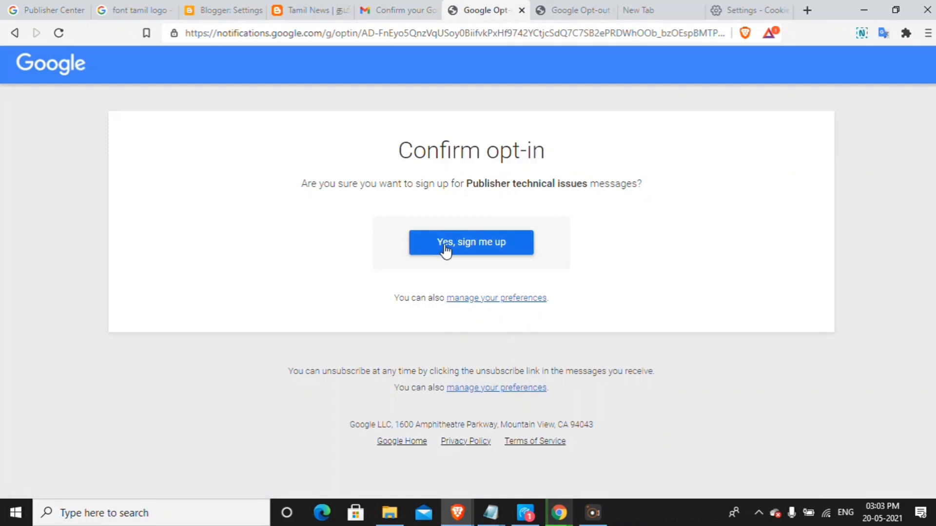
click(446, 251)
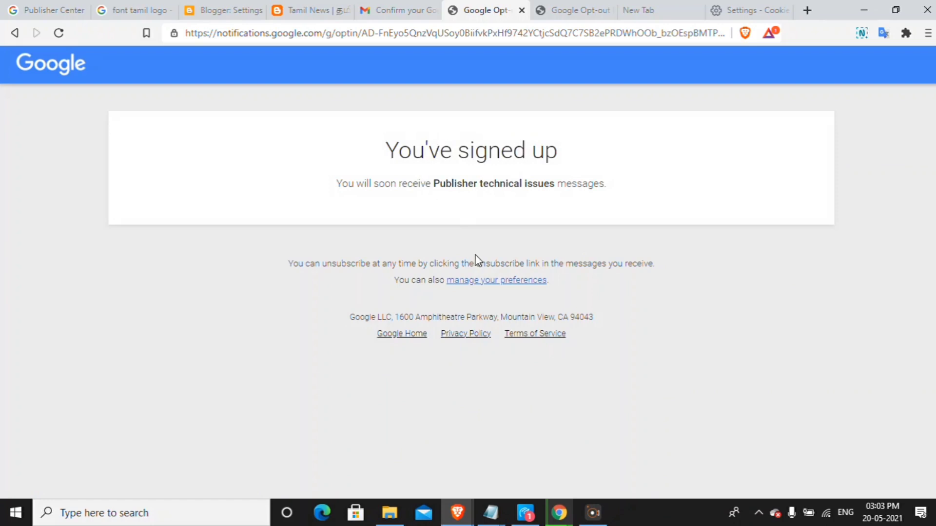
Switch to Publisher Center, reload the publication settings and check the general settings down to the contact's verification status
click(56, 11)
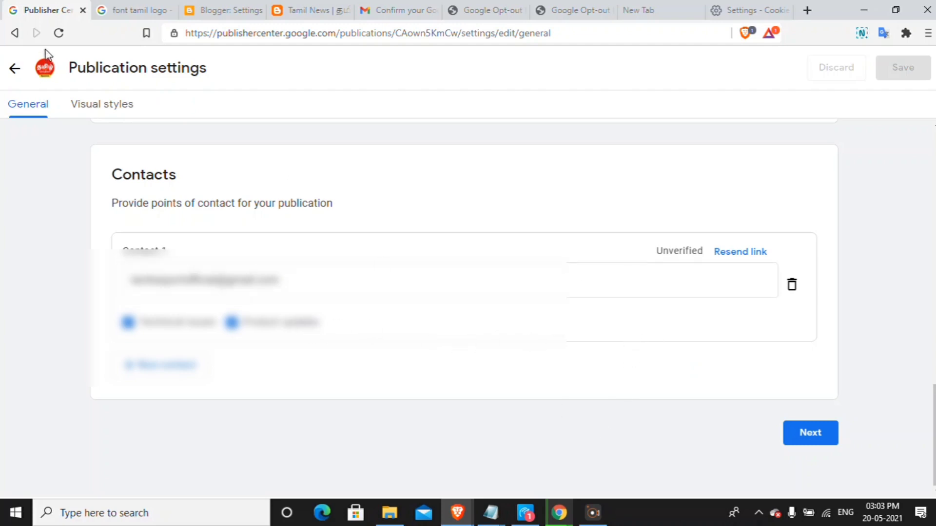
click(58, 33)
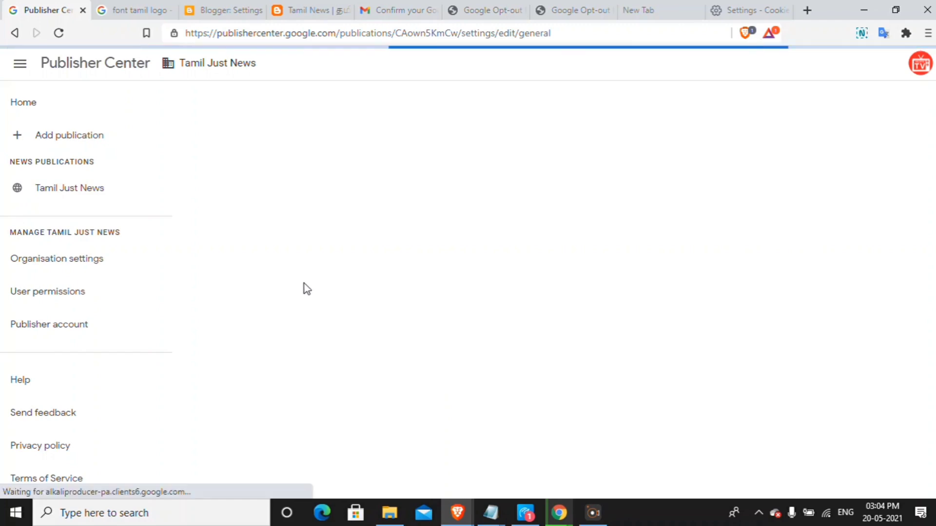
scroll(308, 290, down, 8)
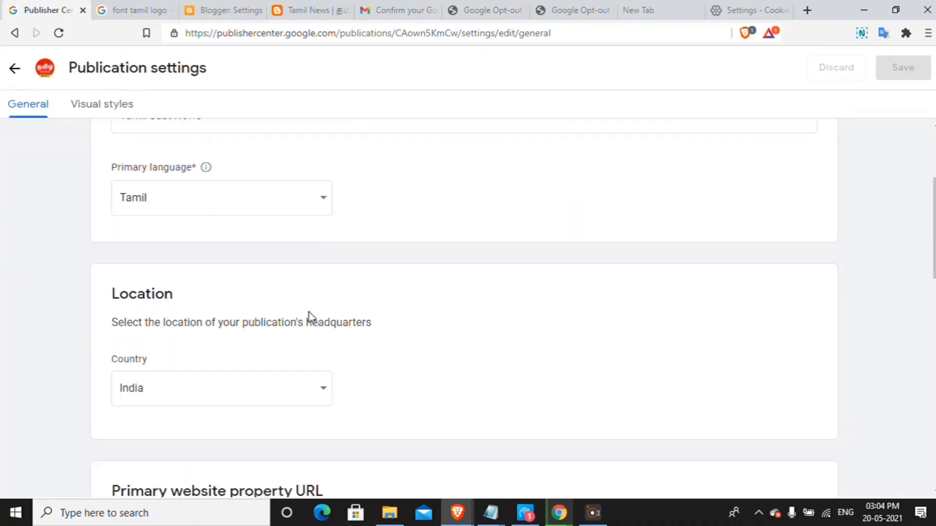
scroll(314, 320, up, 1)
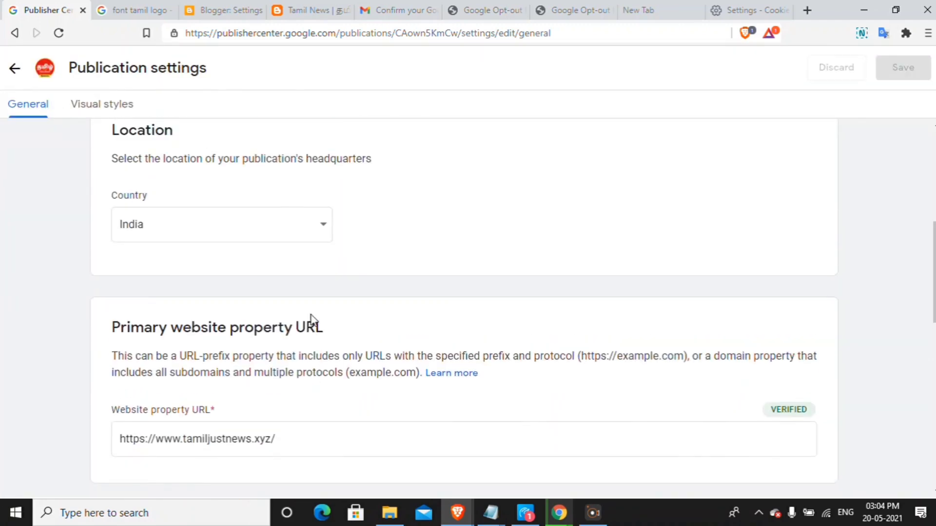
scroll(313, 319, down, 5)
scroll(313, 317, up, 1)
scroll(313, 317, down, 3)
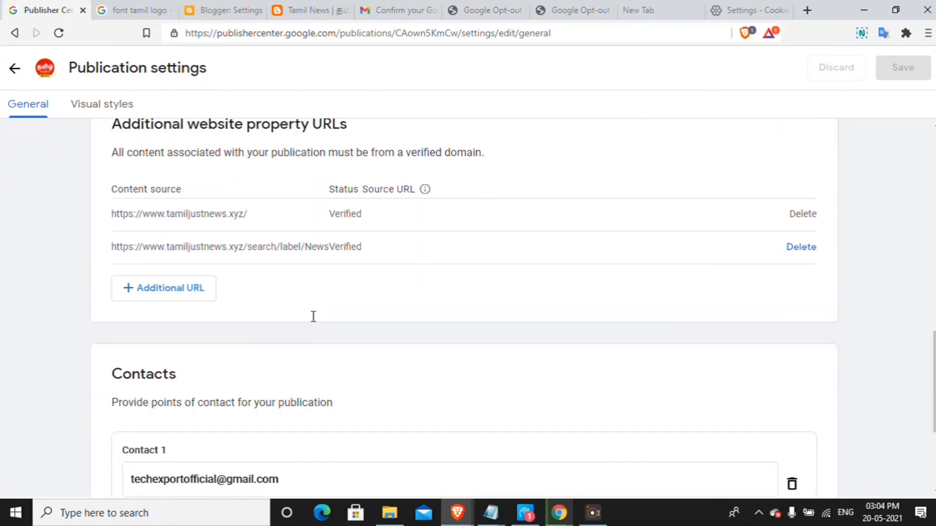
scroll(317, 312, down, 2)
scroll(326, 319, down, 3)
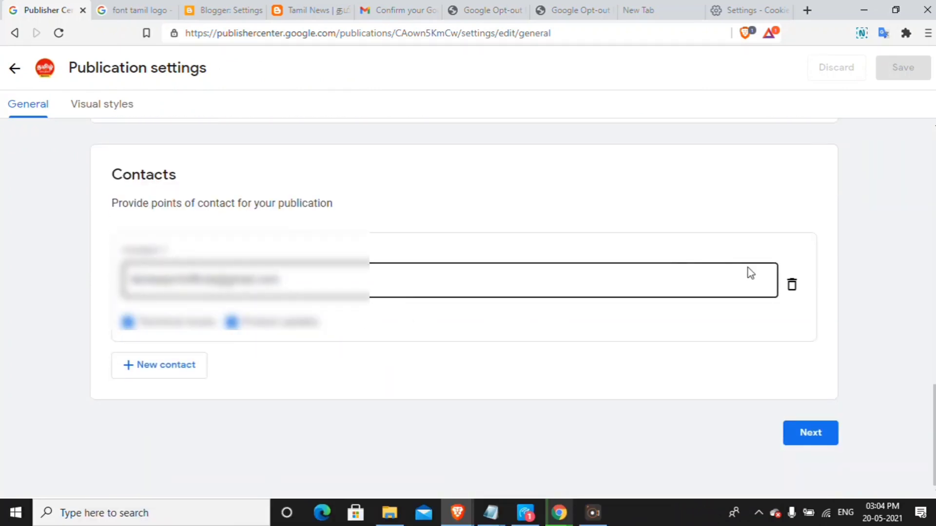
Continue to the publication's visual styles and review the square logo and the wide logo guidelines
click(807, 441)
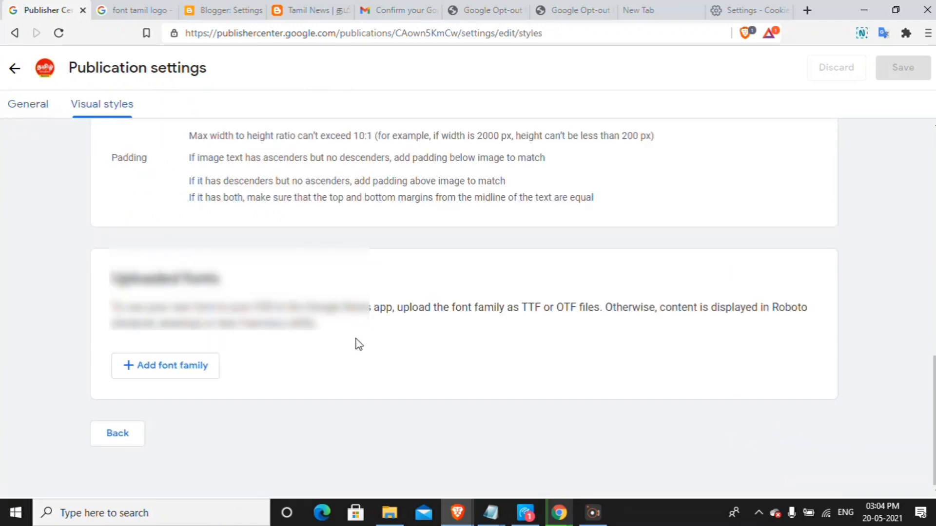
scroll(361, 342, up, 6)
scroll(361, 350, up, 5)
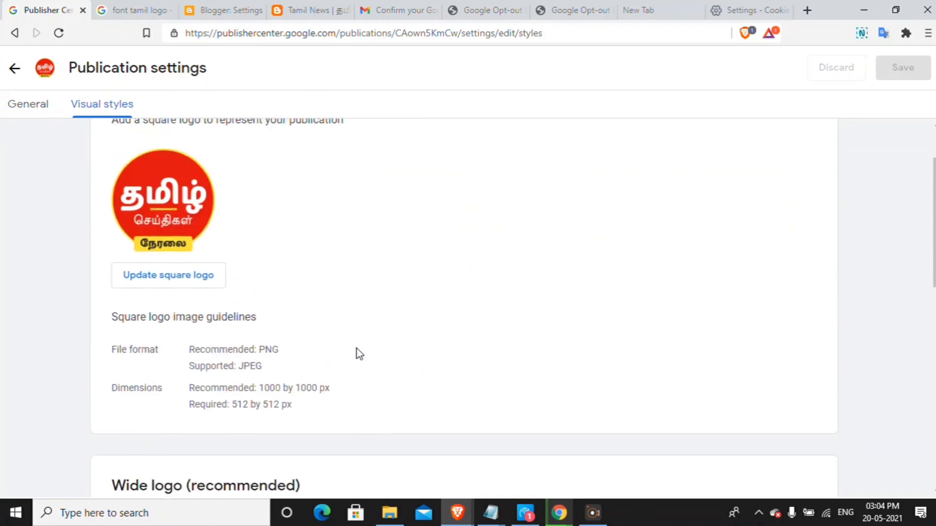
scroll(232, 287, up, 1)
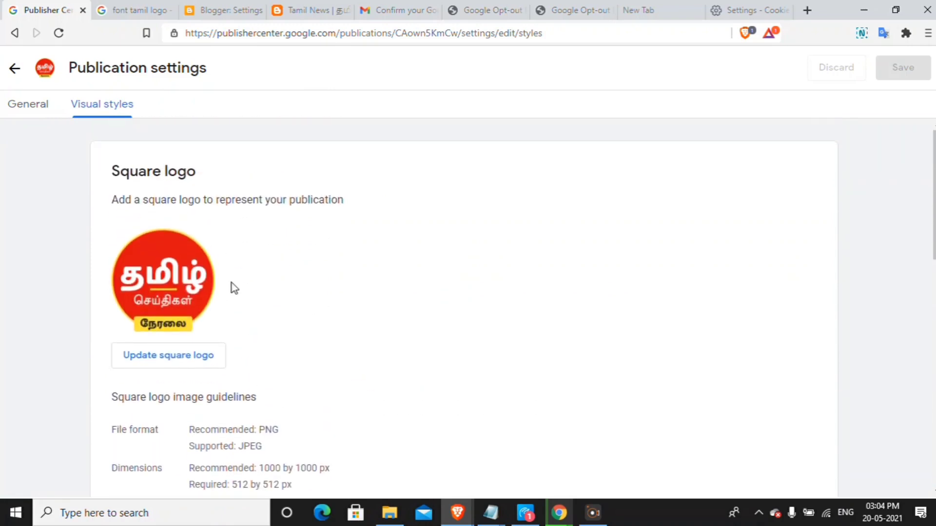
scroll(242, 297, down, 4)
scroll(244, 304, down, 2)
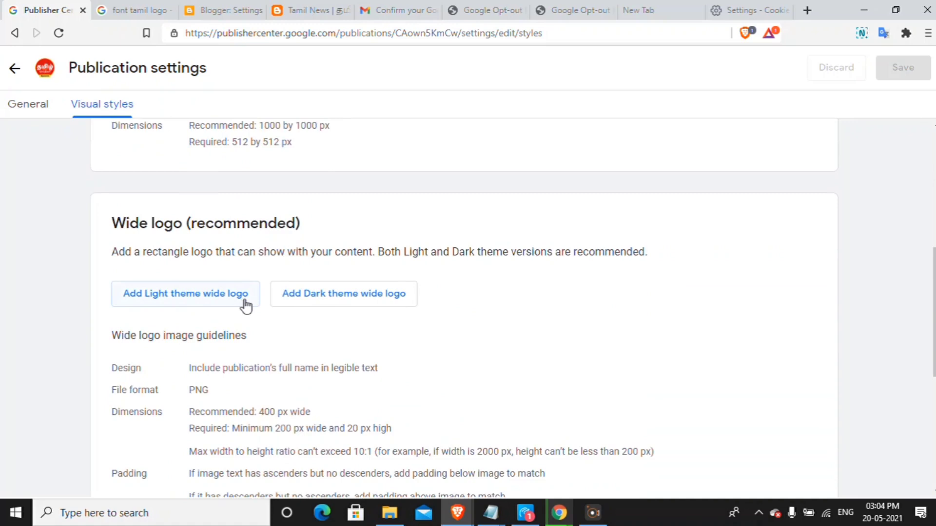
scroll(299, 242, up, 2)
scroll(315, 378, down, 3)
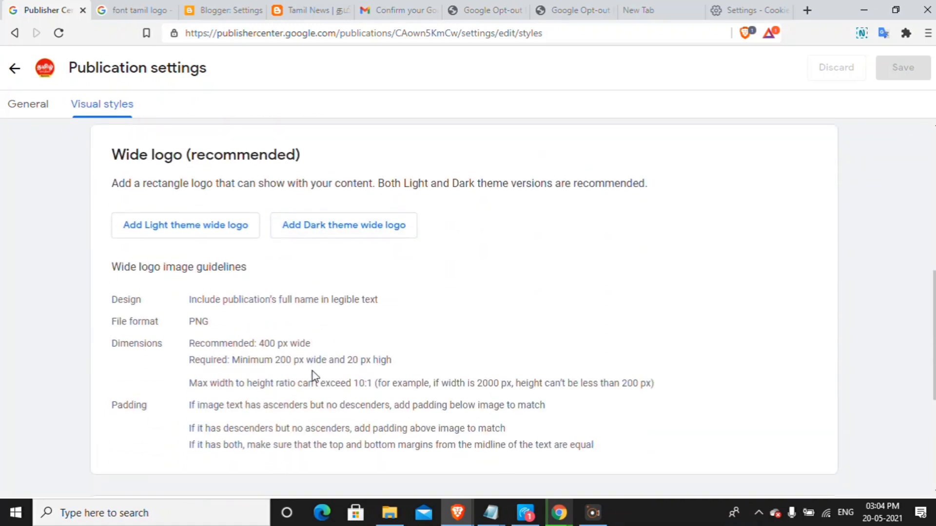
scroll(314, 376, down, 3)
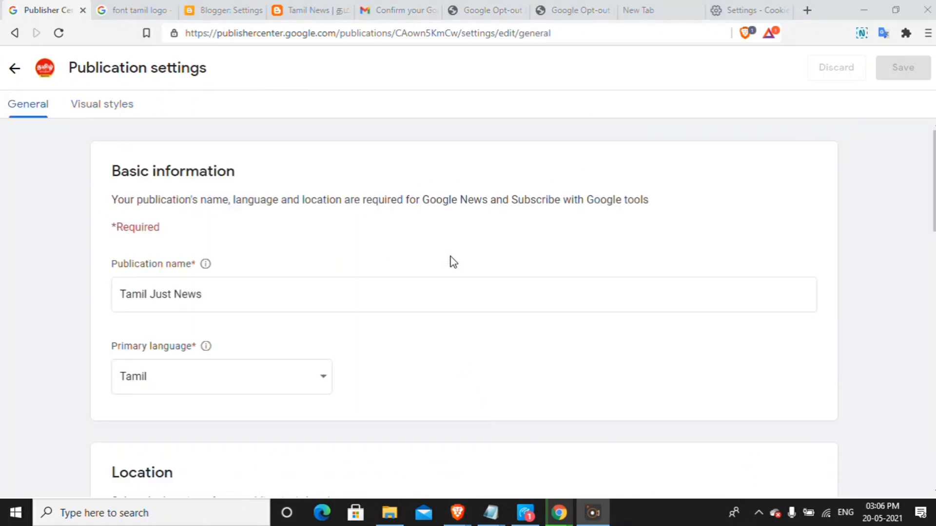
Review the publication's basic information, location, website URLs and contacts in the general settings, and continue to the next settings page
scroll(451, 263, down, 5)
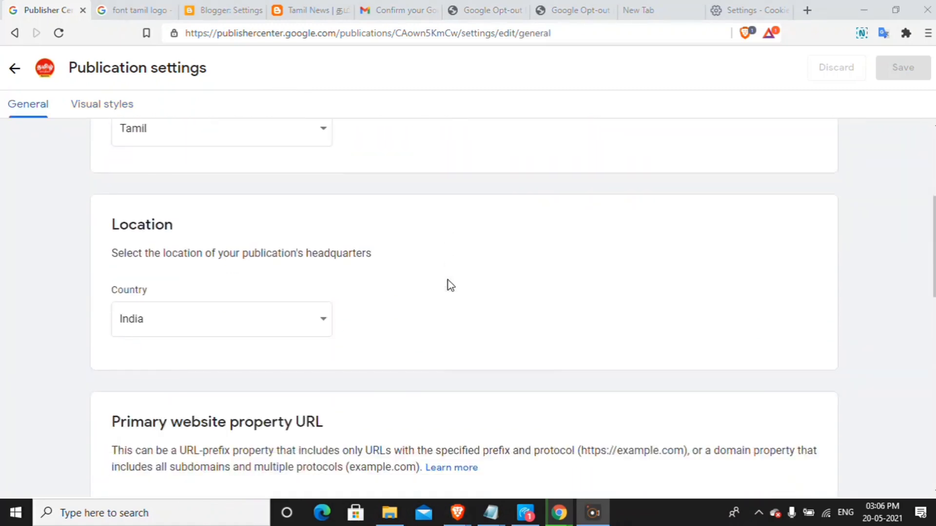
scroll(451, 285, down, 8)
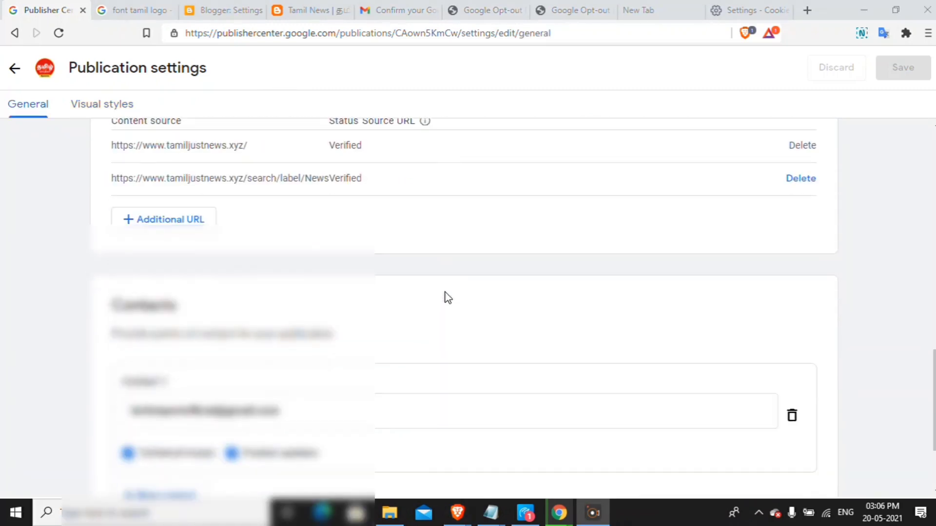
scroll(446, 298, down, 3)
scroll(458, 244, up, 1)
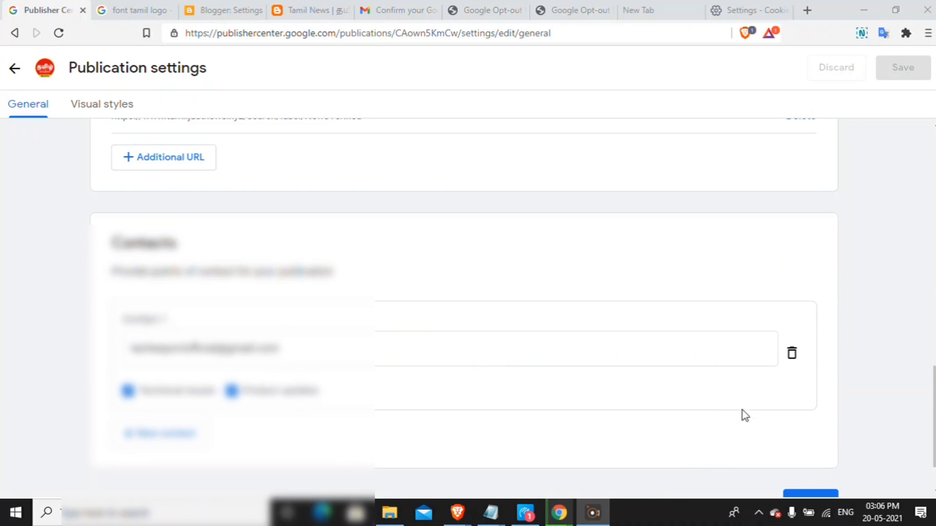
scroll(792, 441, up, 1)
scroll(800, 356, down, 2)
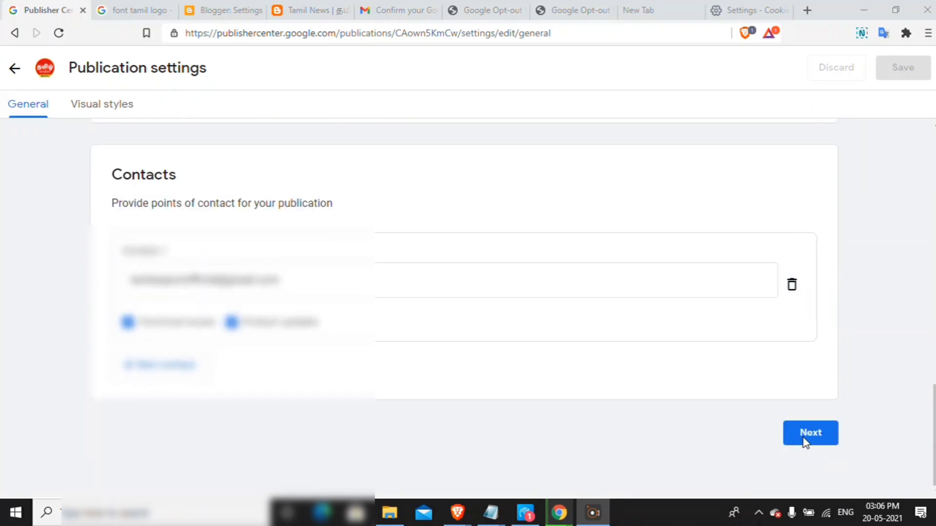
click(804, 438)
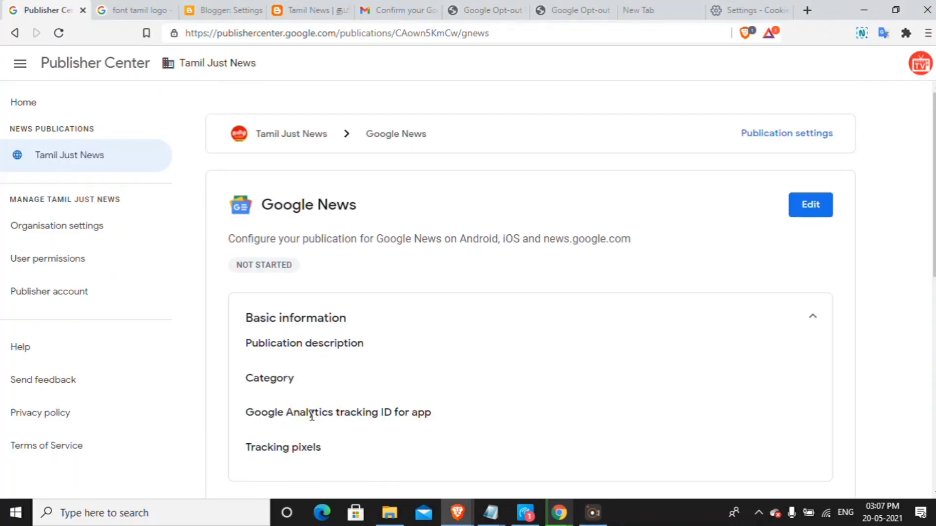
Examine the Basic information block on the publication's Google News page, collapsing and expanding it
scroll(334, 408, down, 1)
scroll(317, 393, up, 1)
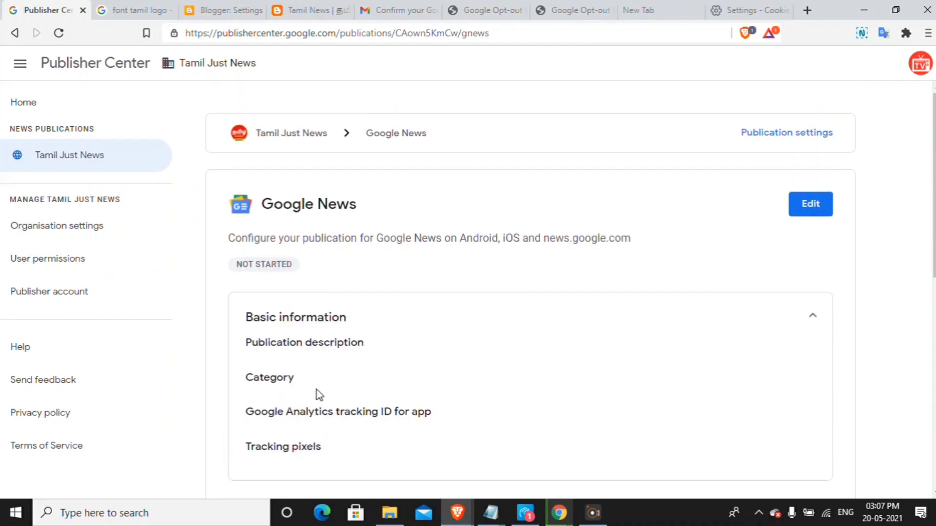
scroll(330, 403, down, 1)
scroll(330, 412, down, 1)
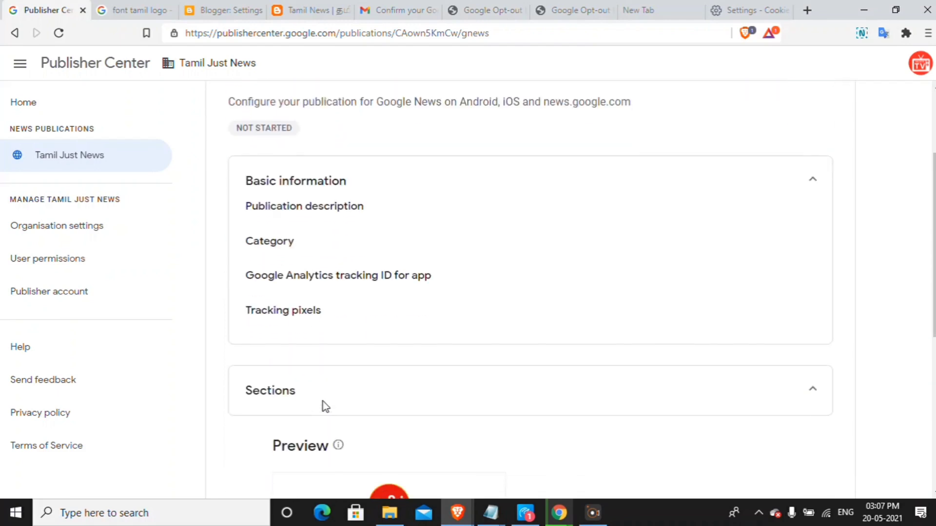
scroll(384, 405, up, 1)
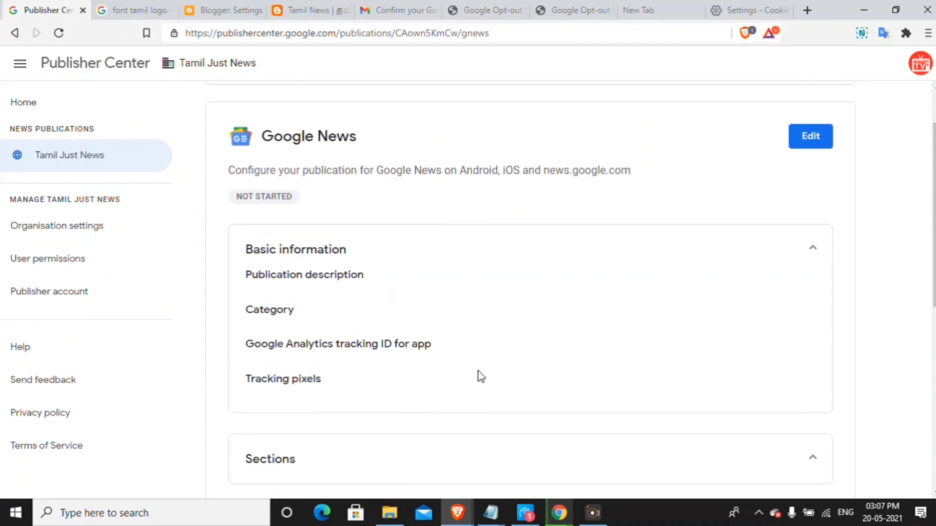
click(813, 252)
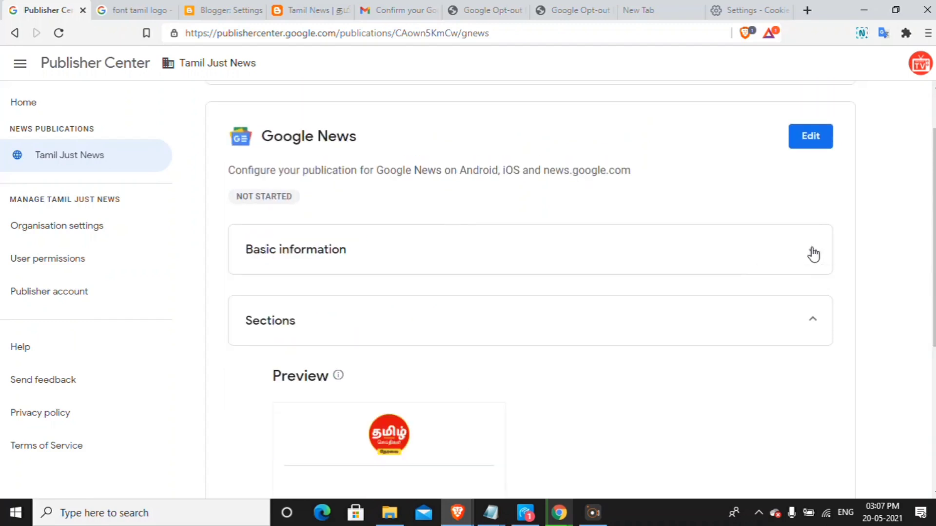
click(812, 253)
scroll(682, 375, down, 3)
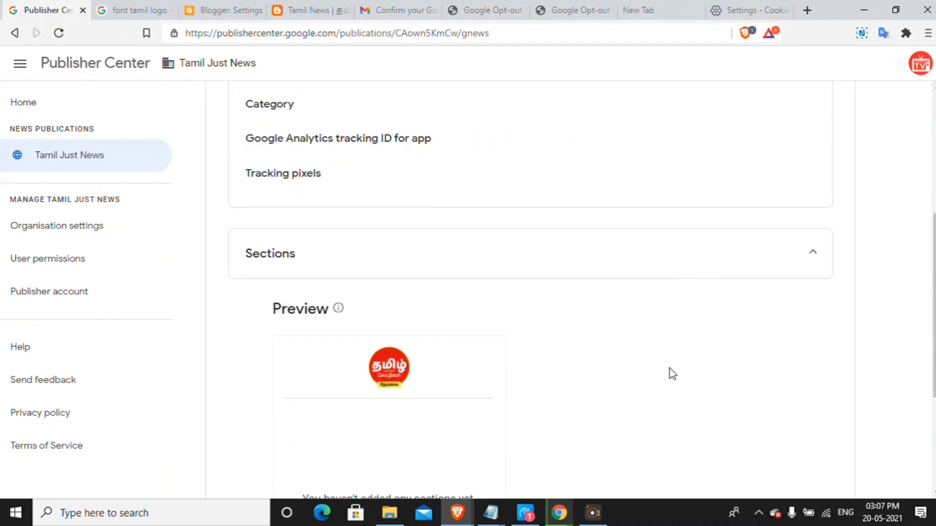
Examine the Sections block and the publication preview on the Google News page
scroll(561, 361, up, 1)
click(775, 323)
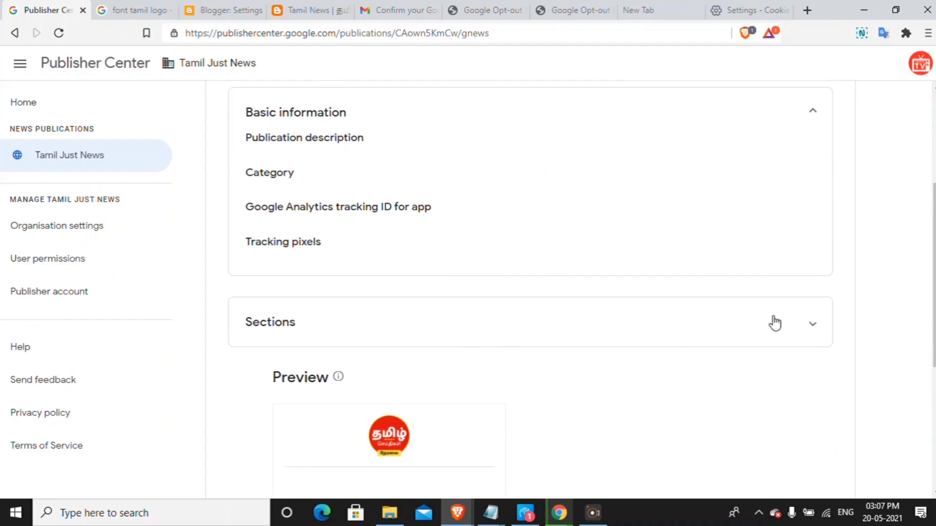
click(809, 336)
scroll(486, 371, down, 4)
scroll(487, 375, down, 1)
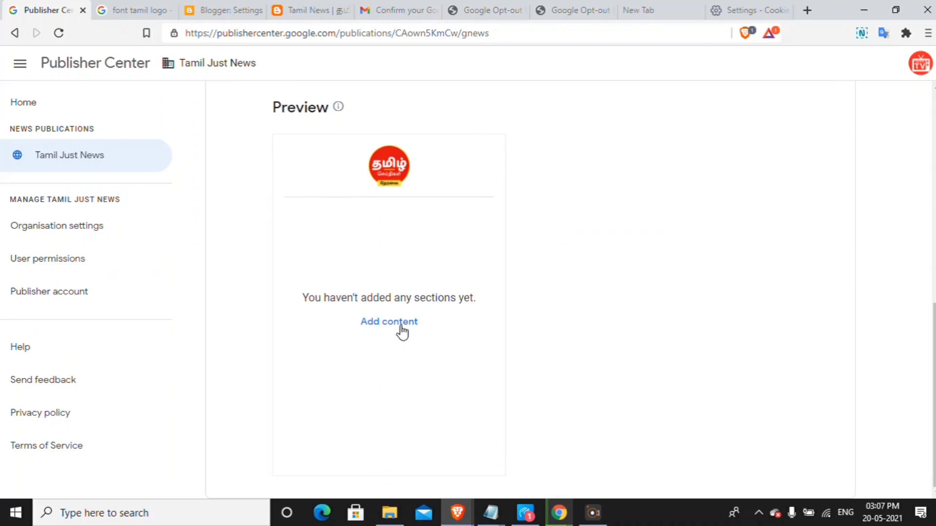
scroll(402, 336, up, 4)
scroll(404, 339, down, 3)
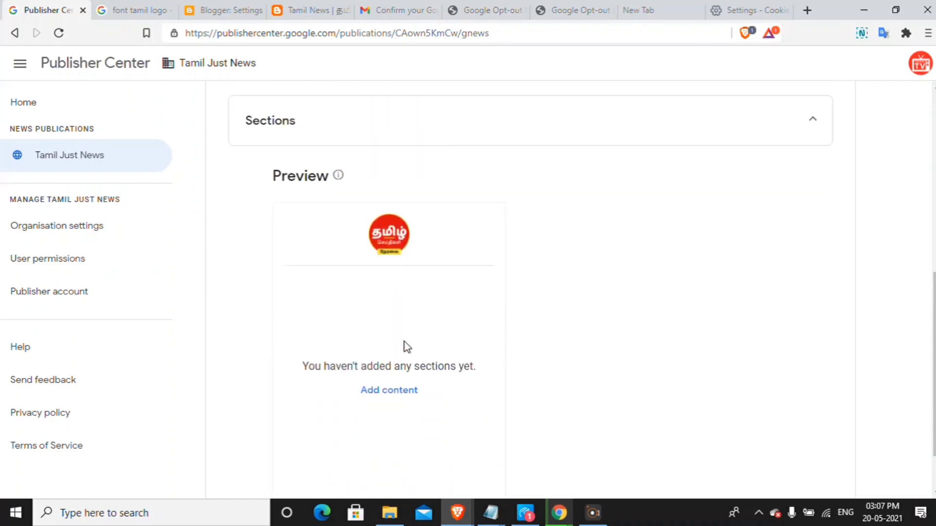
Open the Google News content settings from the preview and start a new Feed section titled "Feed"
click(379, 391)
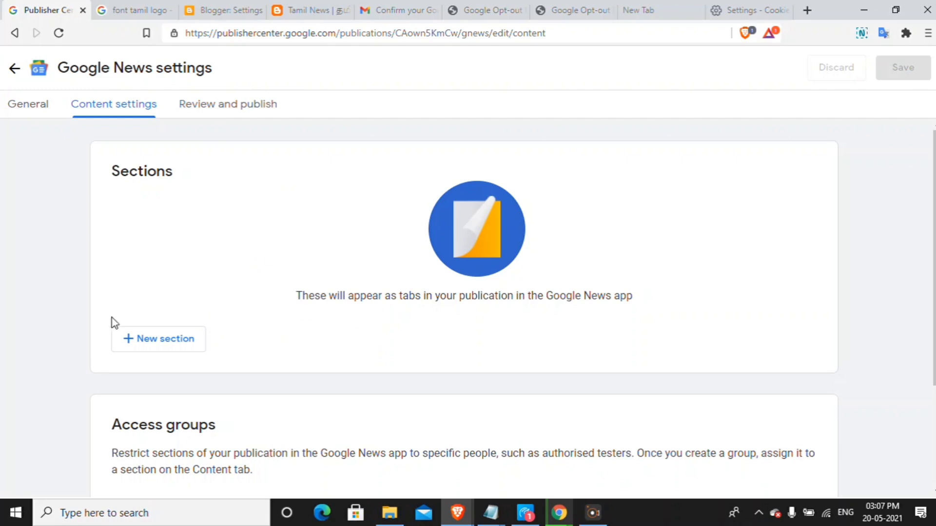
click(140, 342)
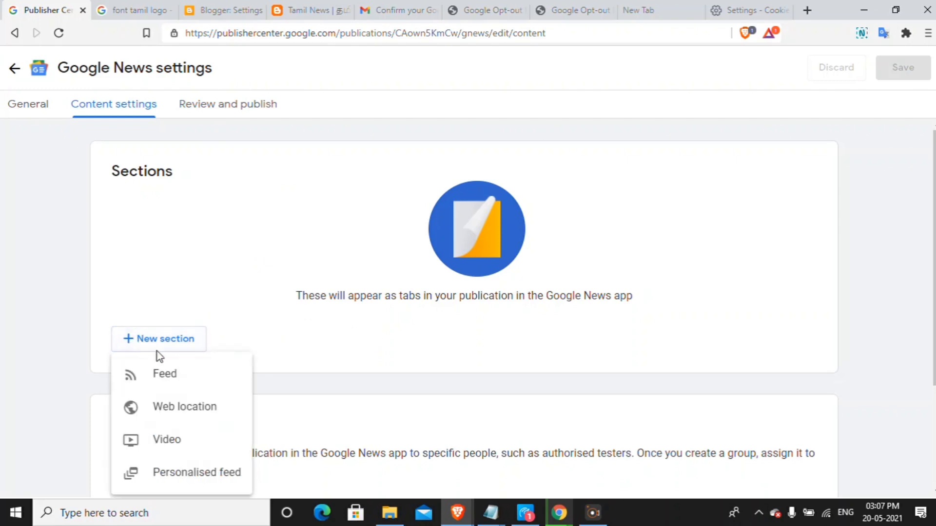
click(163, 373)
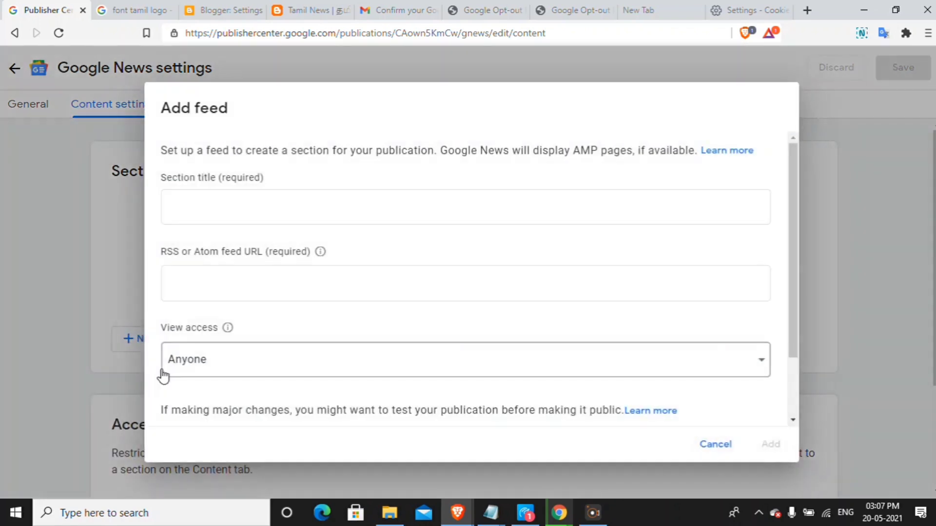
click(233, 215)
text(Feed)
Copy the web address of the Tamil Just News site from its open page for use in the feed URL
click(314, 291)
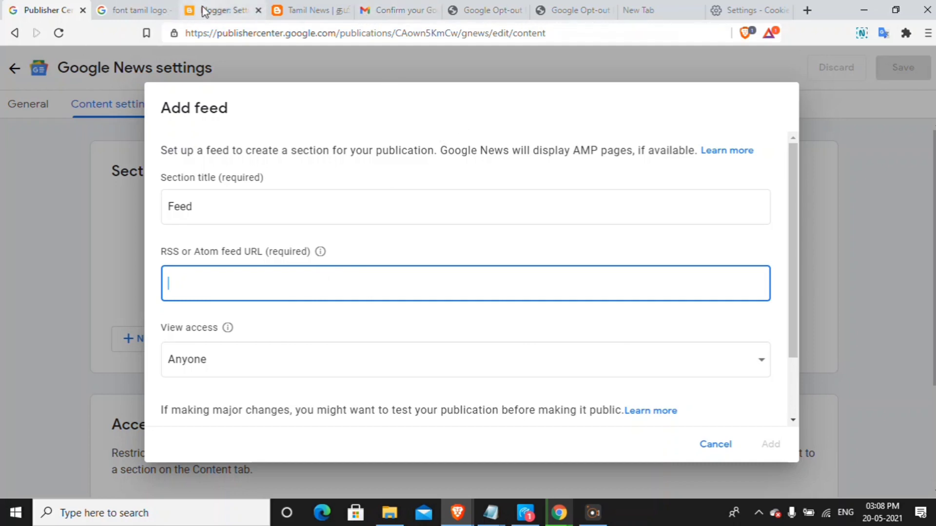
click(295, 12)
scroll(329, 54, up, 5)
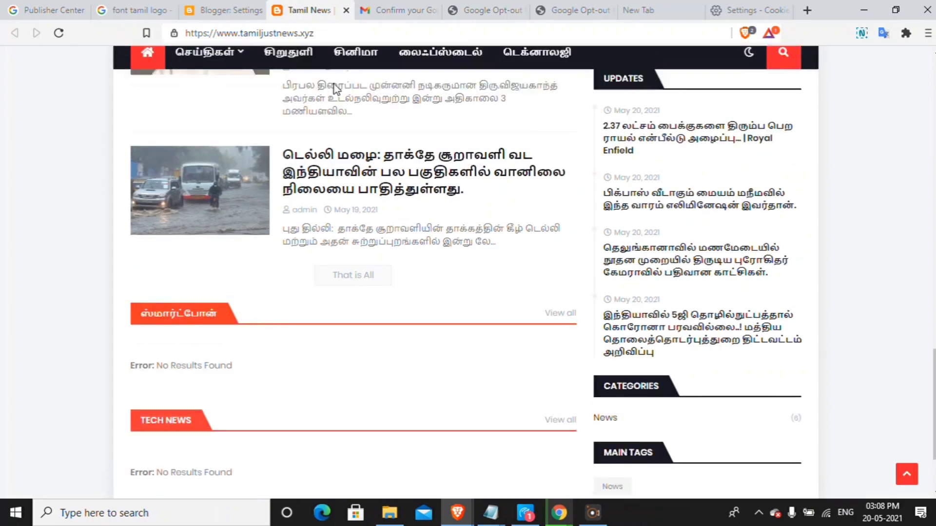
click(327, 34)
key(ctrl+c)
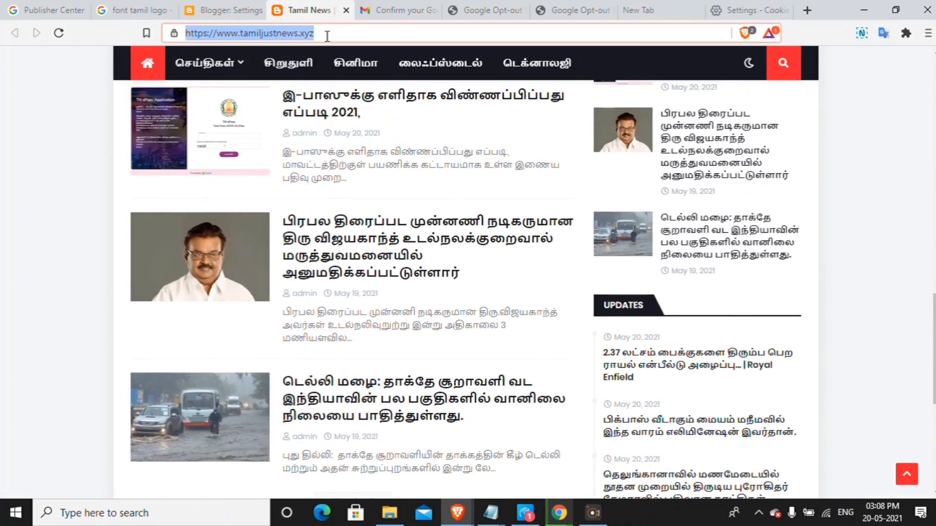
right_click(327, 35)
click(357, 109)
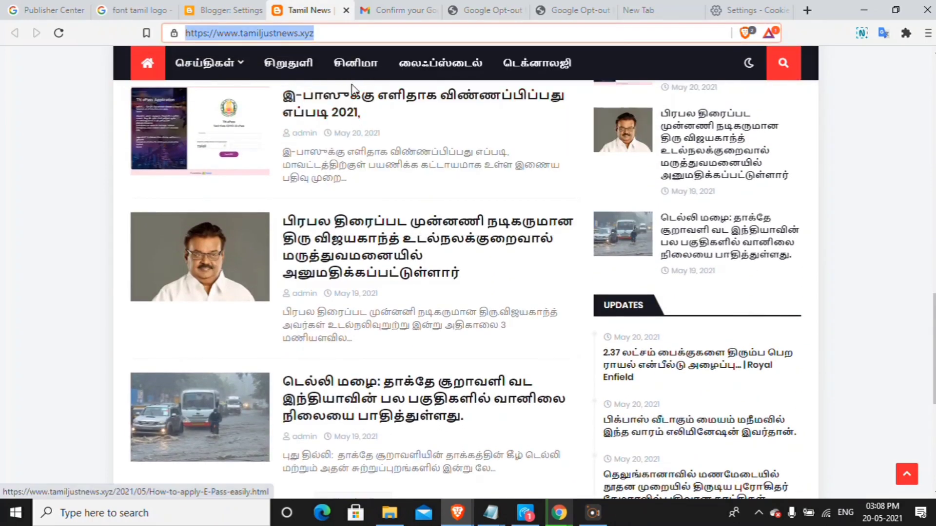
click(51, 10)
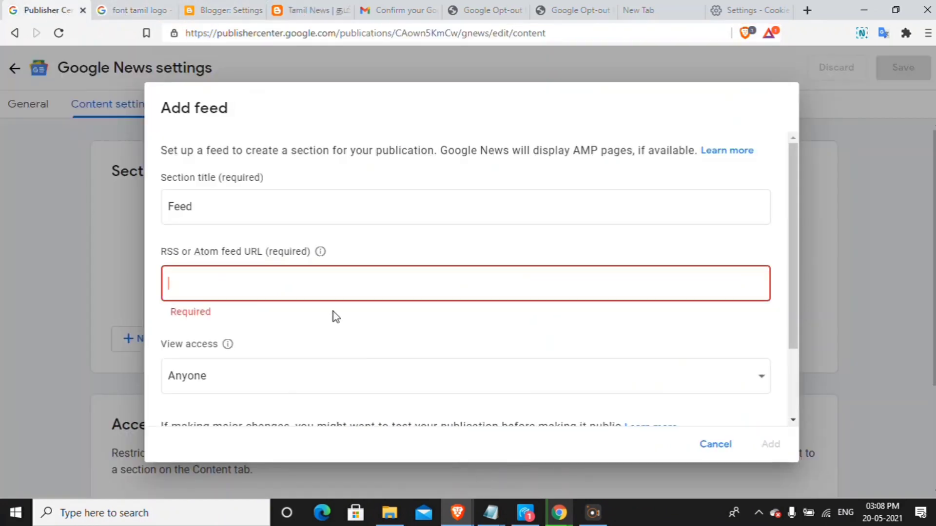
key(ctrl+v)
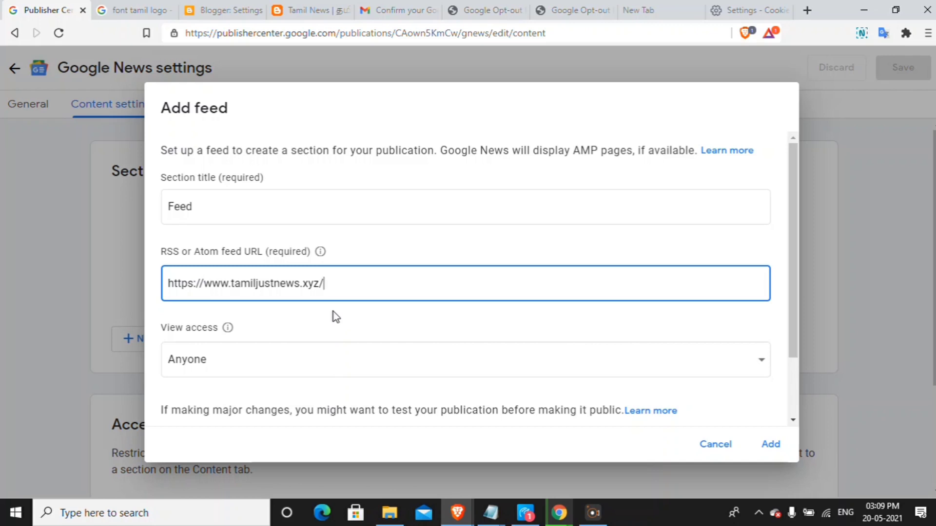
text(feeds/posts/d)
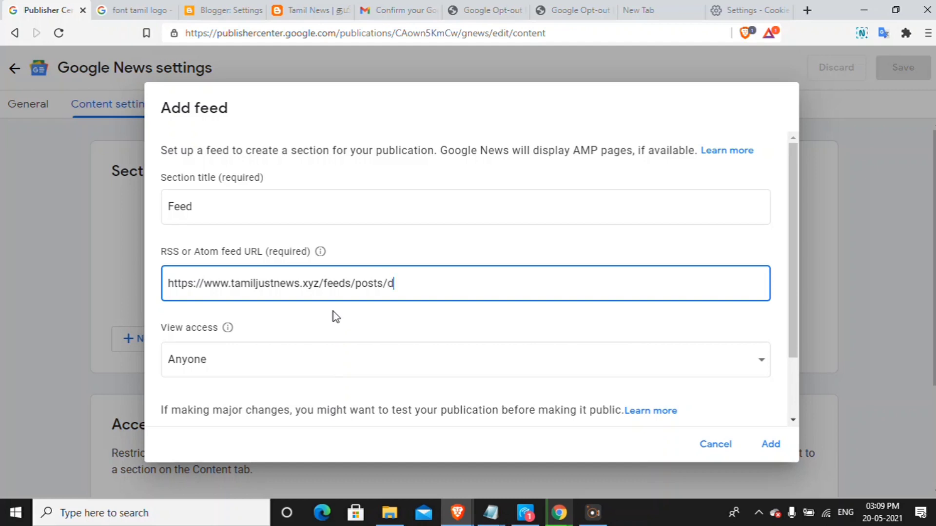
text(efault)
Leave view access set to Anyone, allow duplicate image removal based on similar image data, and add the feed
scroll(380, 328, down, 2)
click(377, 307)
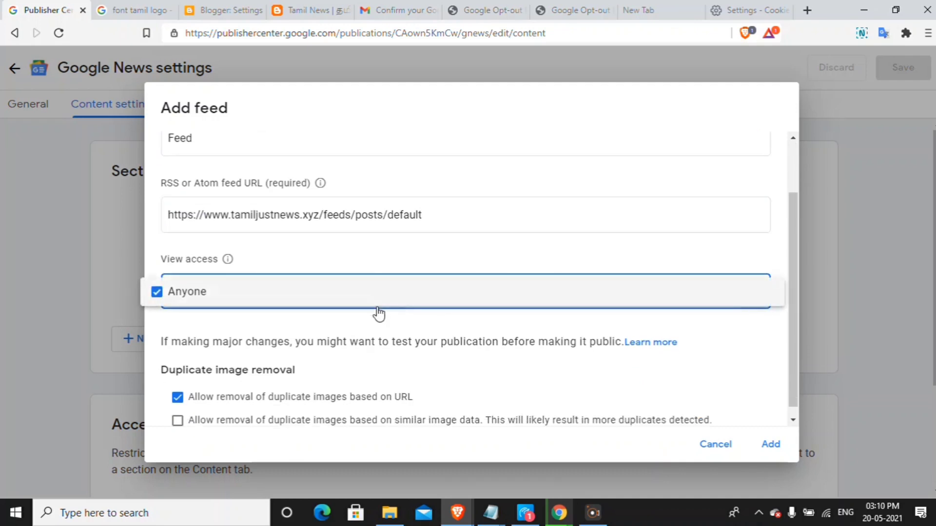
click(390, 296)
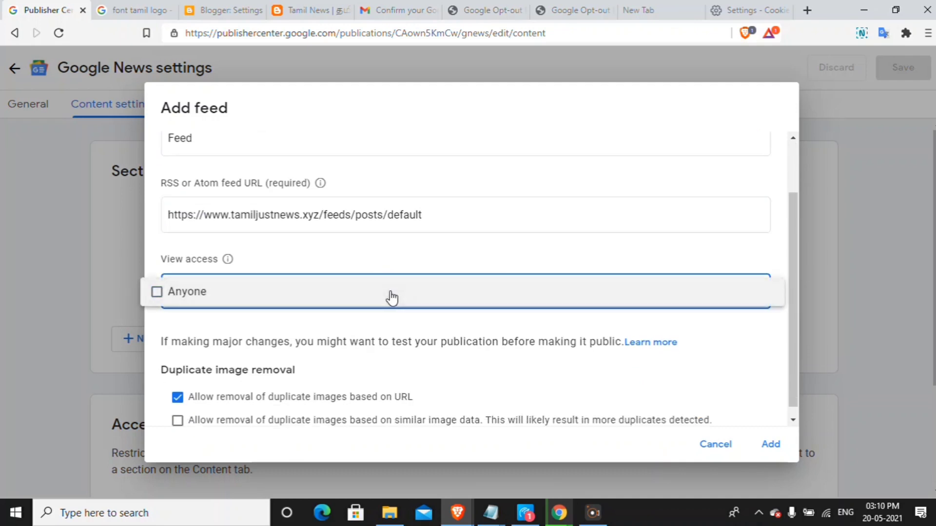
click(271, 299)
click(177, 423)
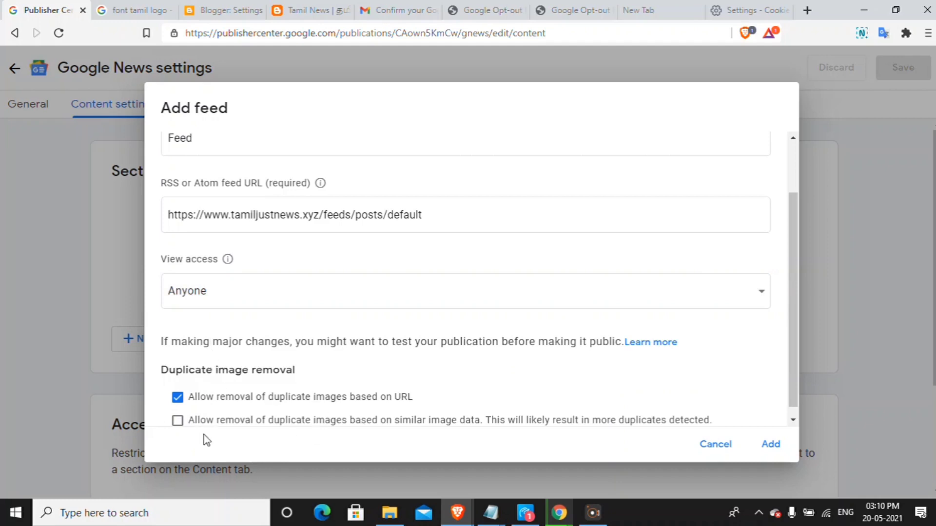
scroll(181, 424, down, 1)
click(180, 414)
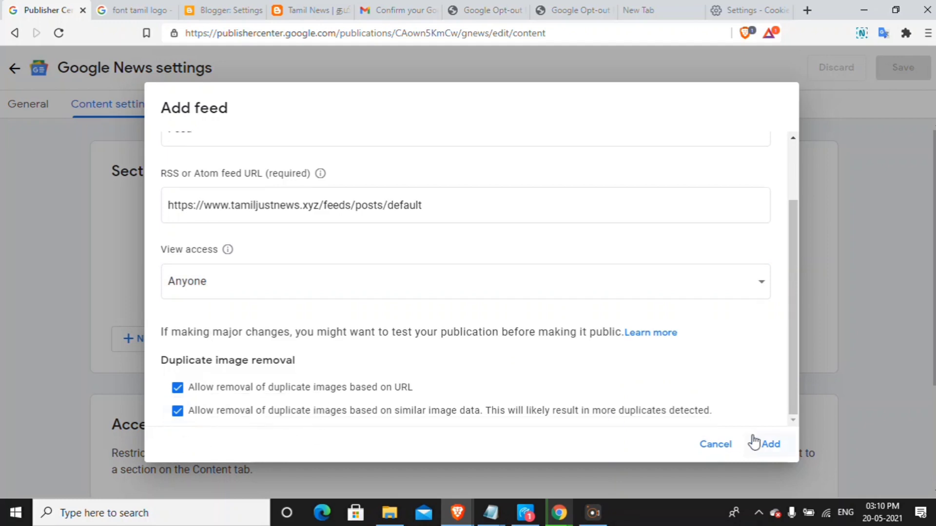
click(769, 449)
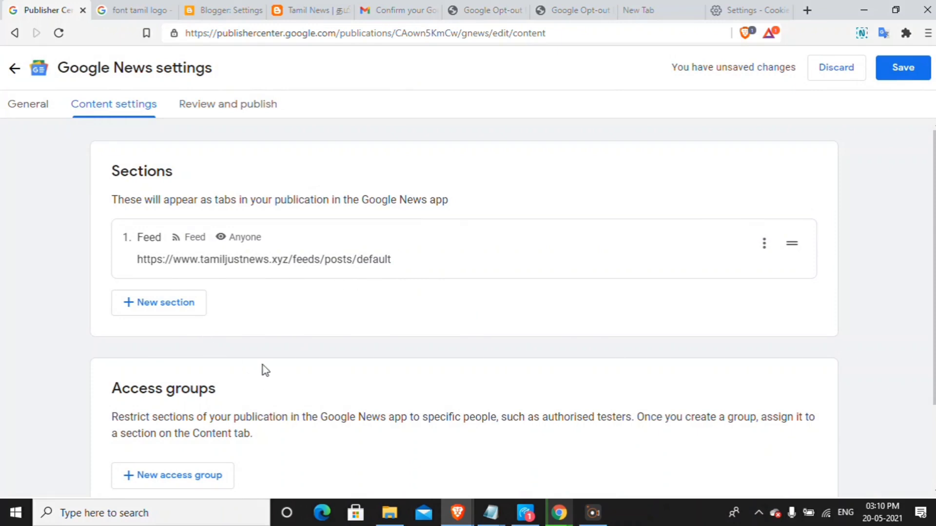
Save the content settings with the new Feed section and refresh that section's articles
scroll(271, 279, down, 3)
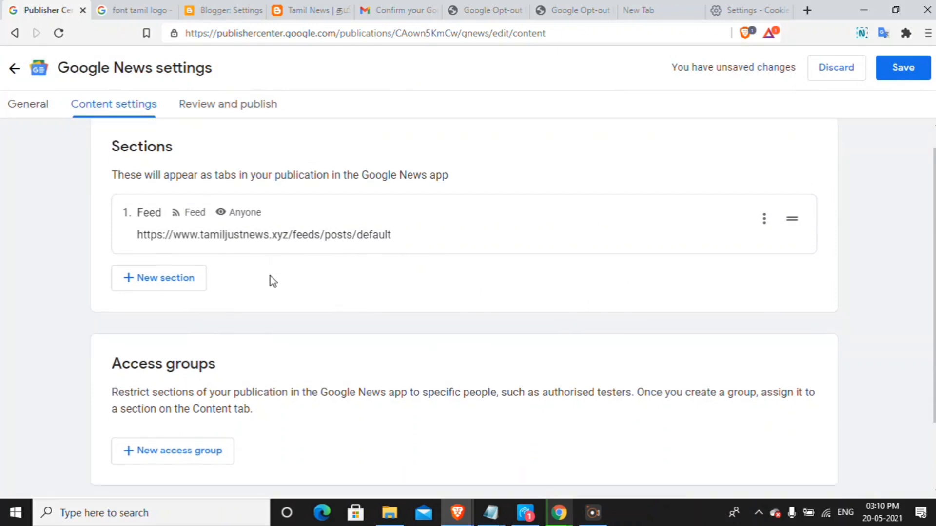
scroll(258, 283, up, 3)
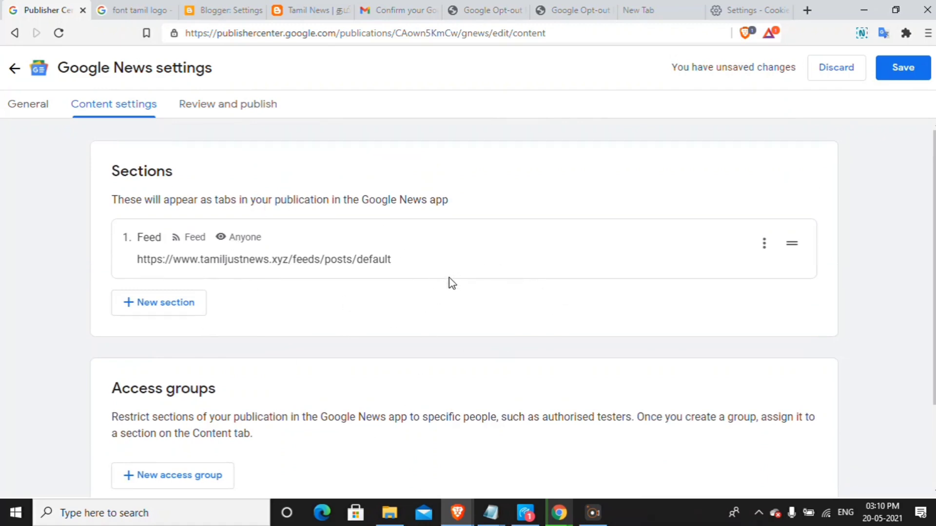
scroll(449, 282, down, 3)
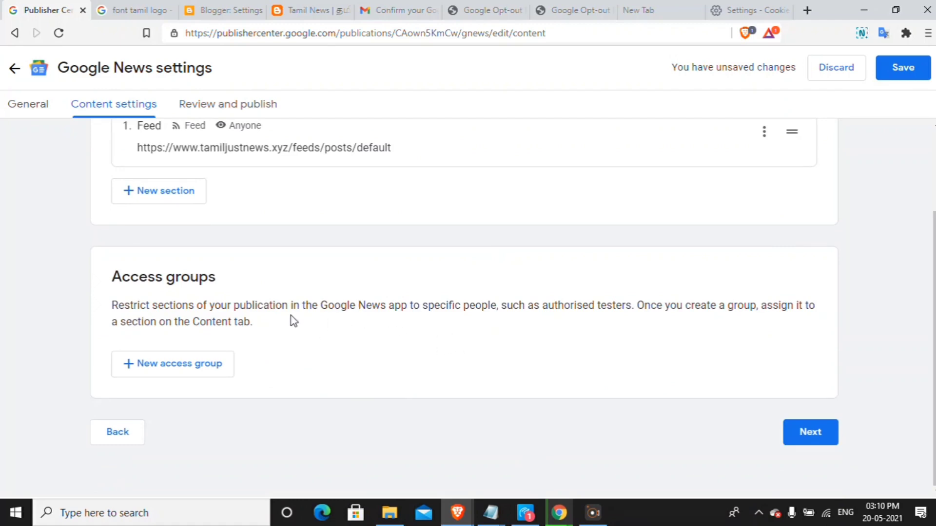
scroll(393, 296, up, 3)
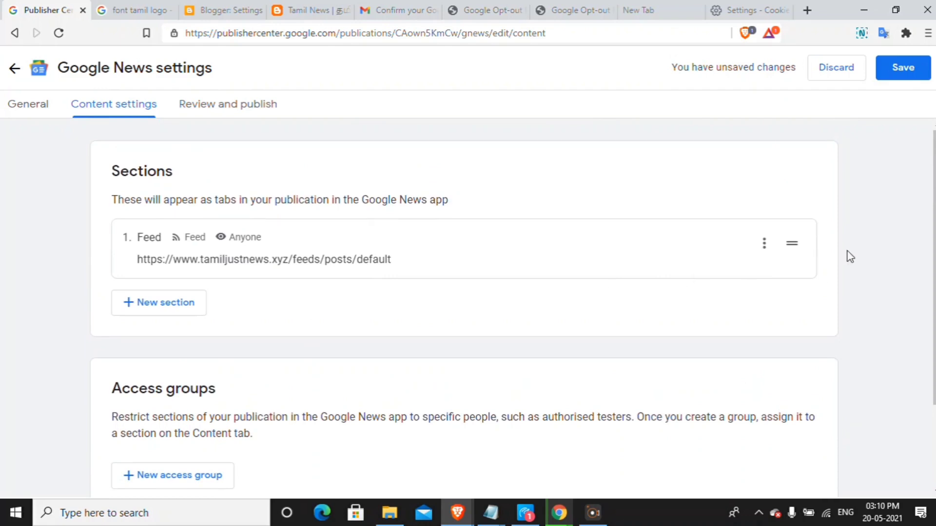
click(887, 71)
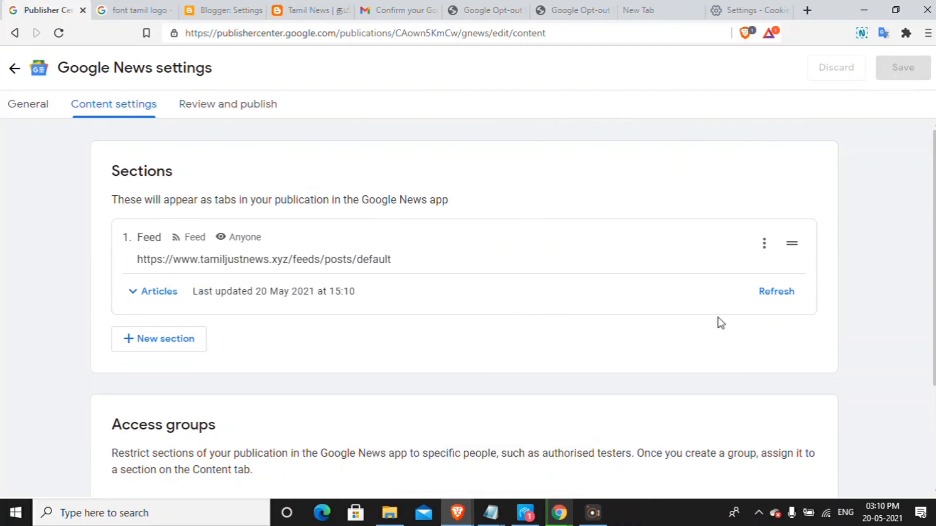
click(779, 294)
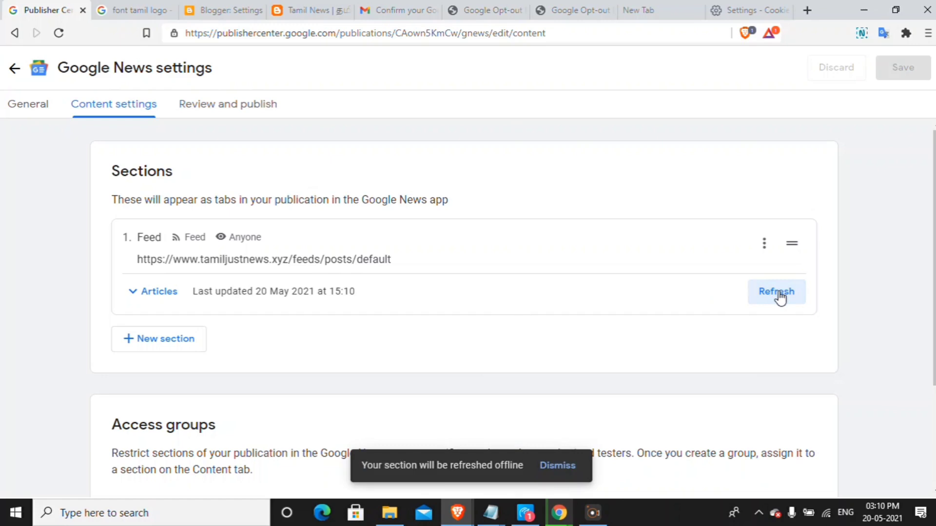
click(767, 299)
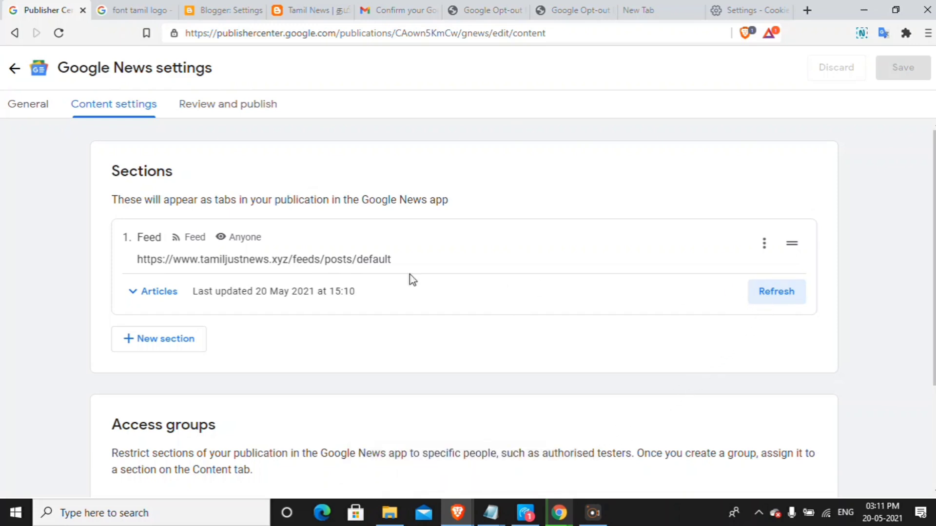
Continue to the review and publish page and examine the issues listed under the Google News app publishing status
scroll(219, 325, down, 3)
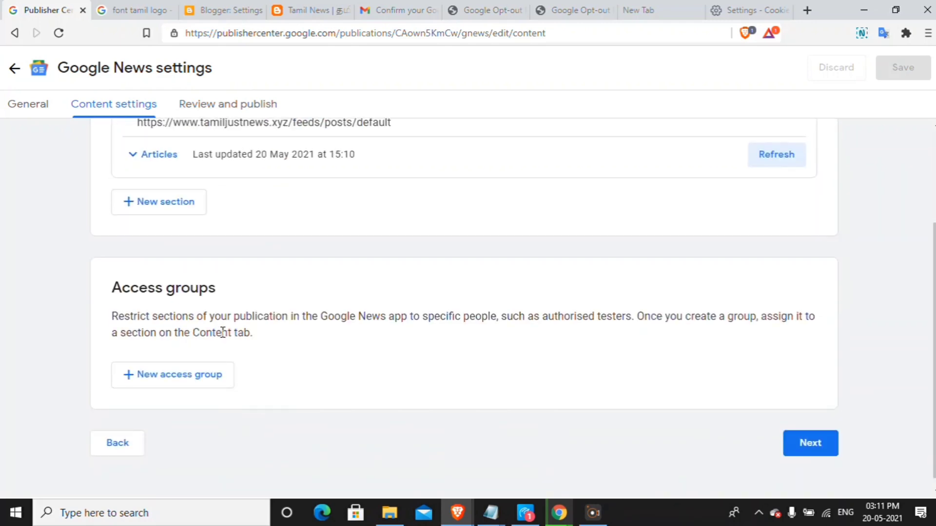
scroll(224, 336, down, 1)
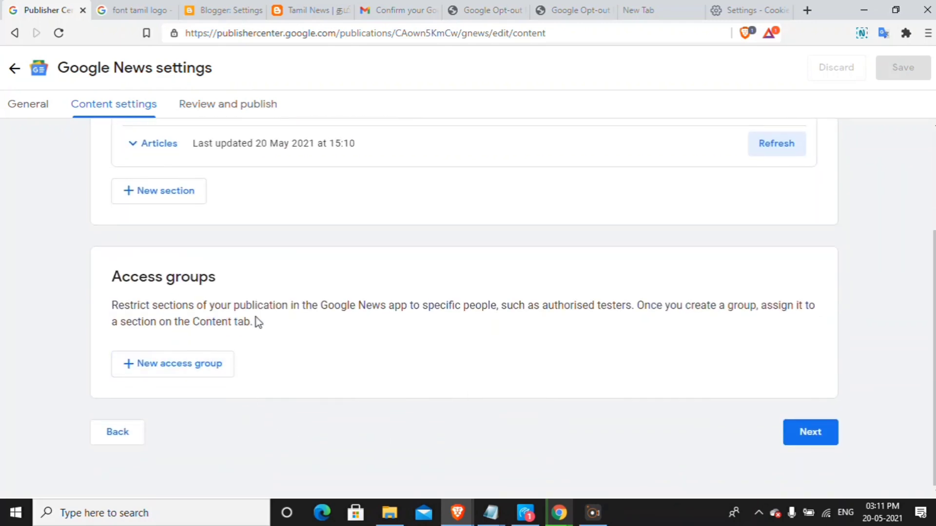
click(793, 443)
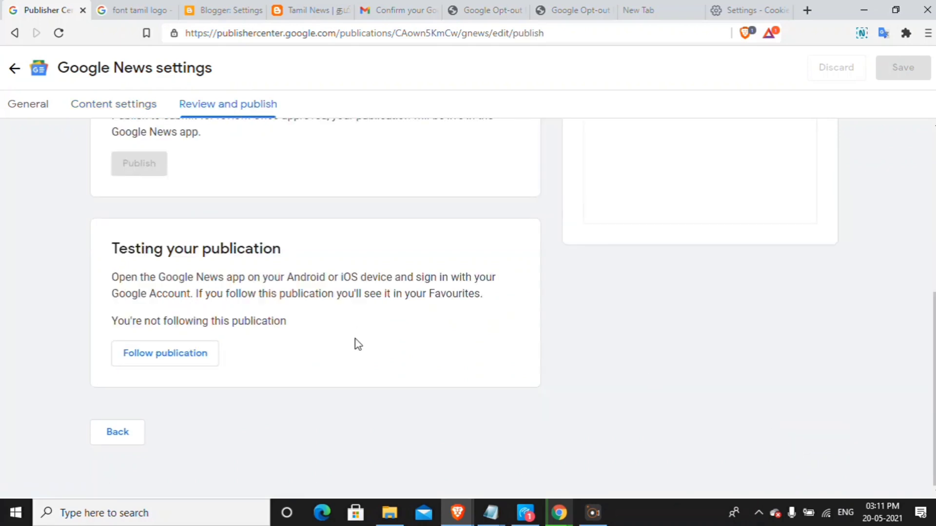
scroll(356, 346, up, 5)
scroll(354, 348, up, 1)
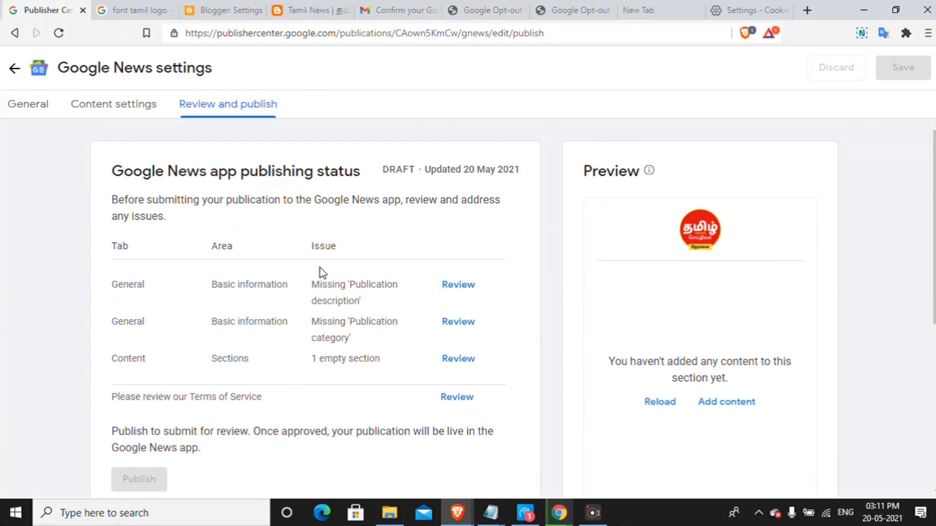
Open the missing publication description issue for review and look over the general settings
click(453, 286)
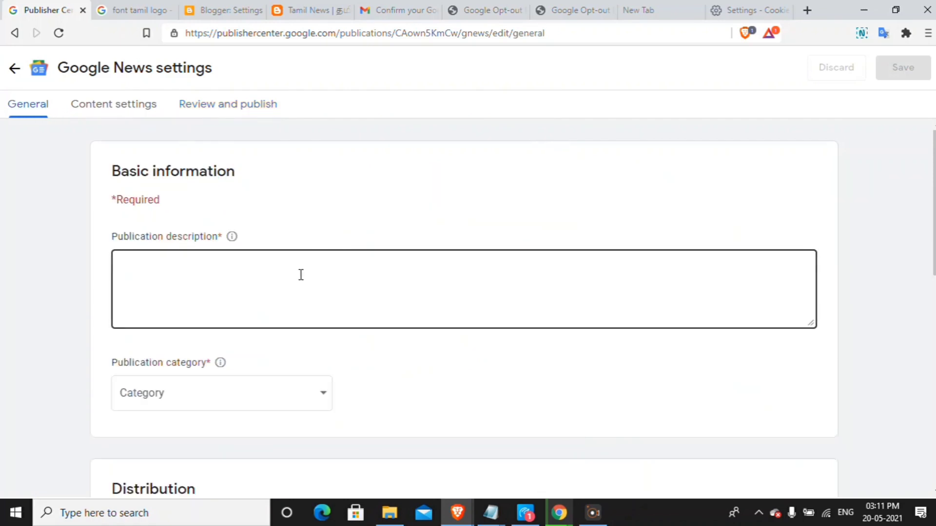
scroll(303, 292, down, 4)
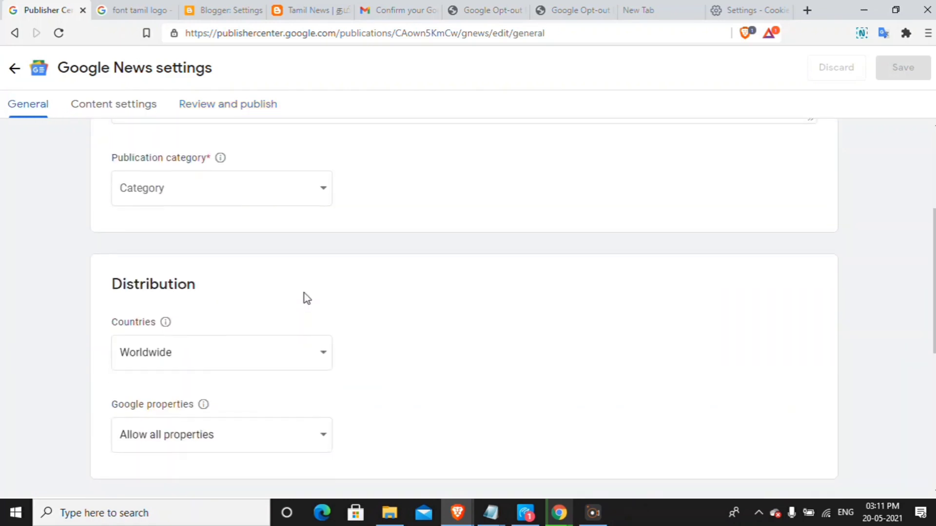
scroll(305, 296, up, 4)
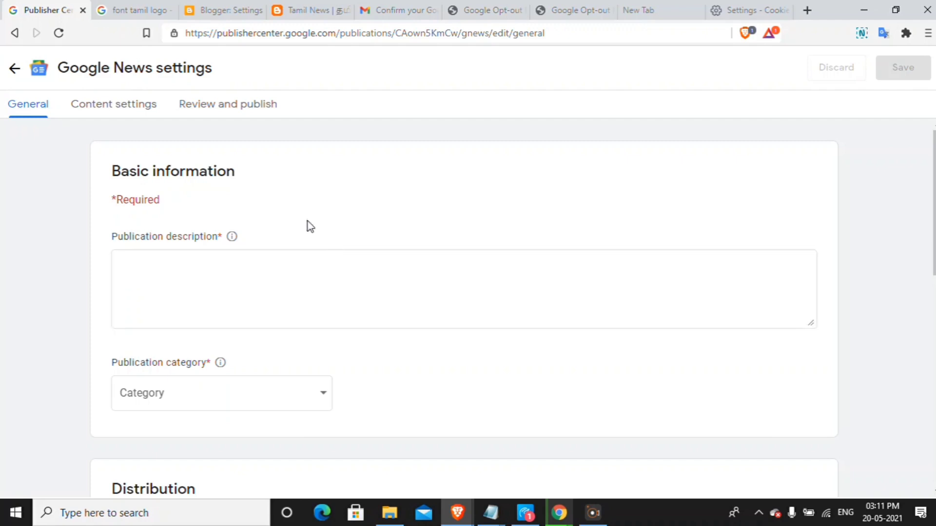
Copy the full blog description from the Blogger settings and paste it as the publication description in Publisher Center
click(235, 14)
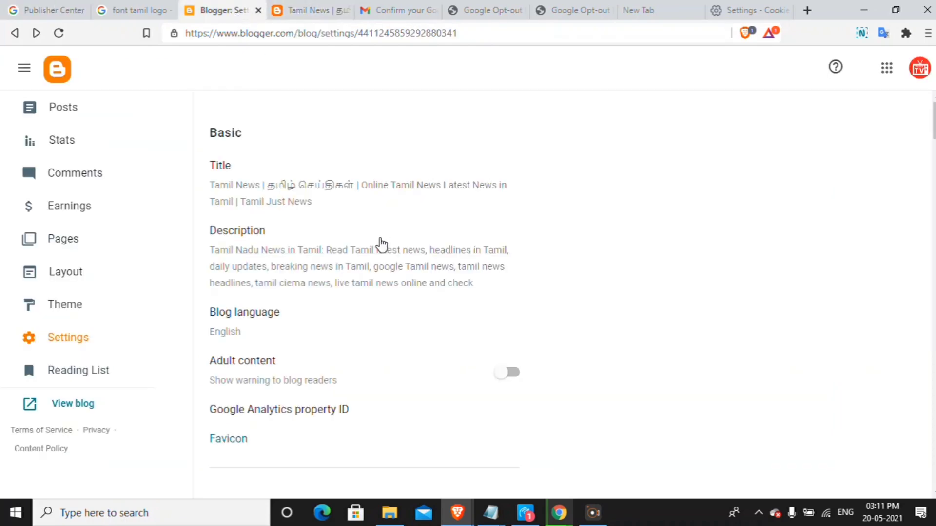
click(382, 262)
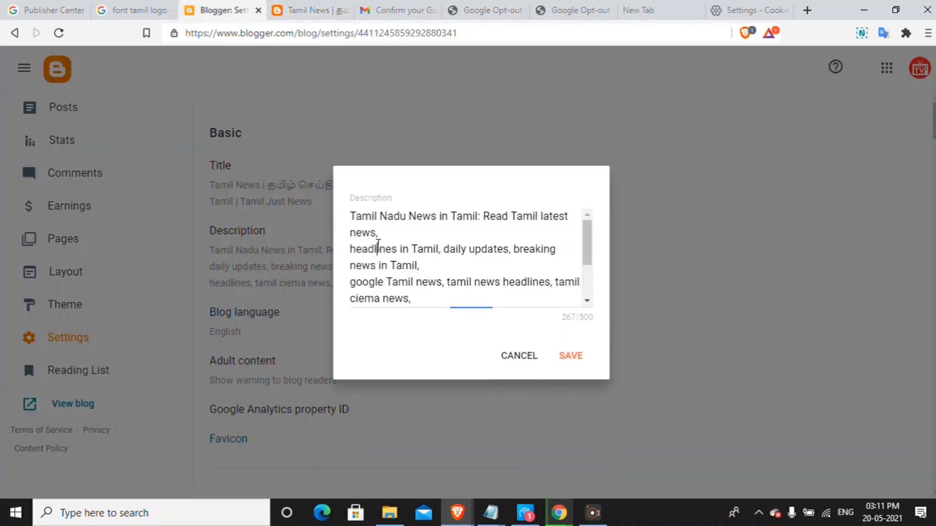
triple_click(384, 244)
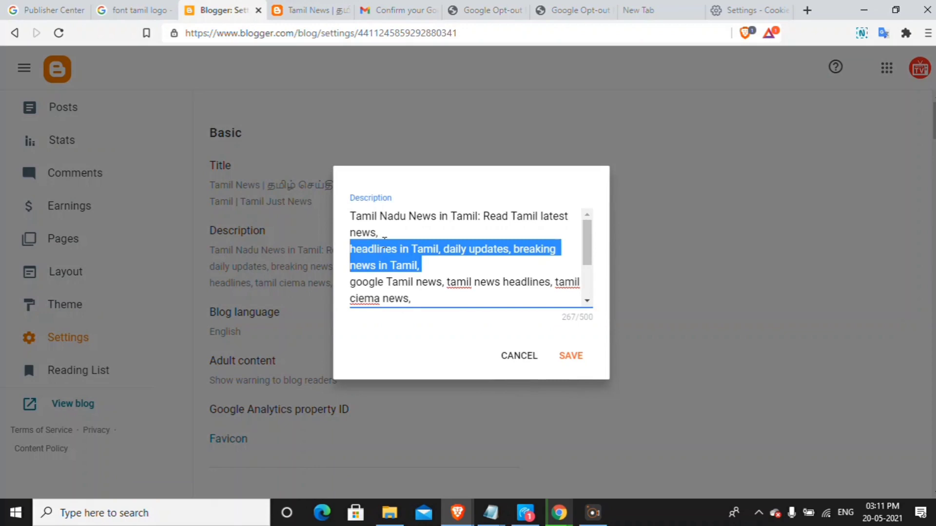
key(ctrl+a)
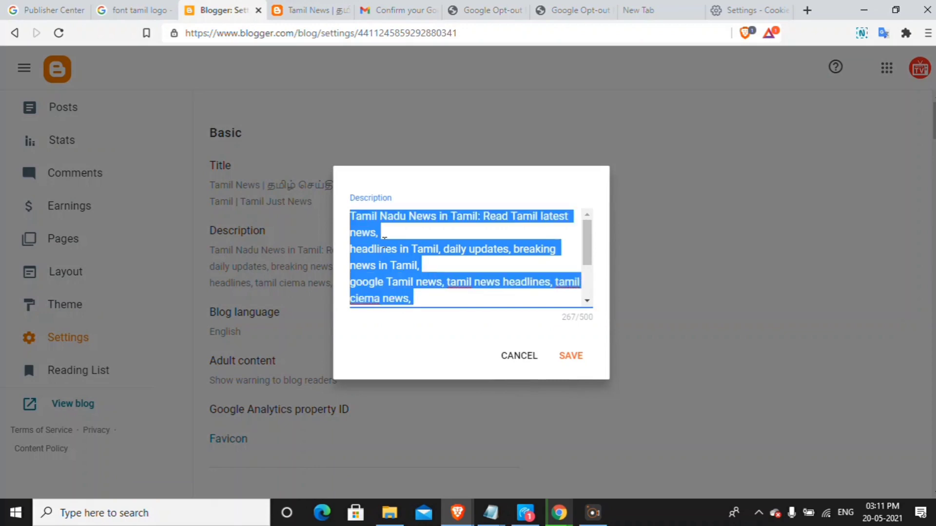
click(47, 10)
click(270, 291)
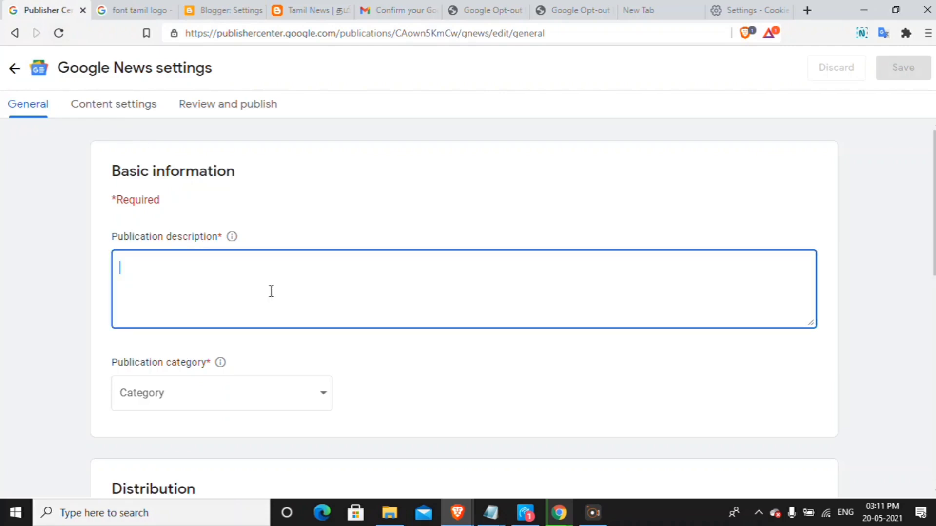
key(ctrl+v)
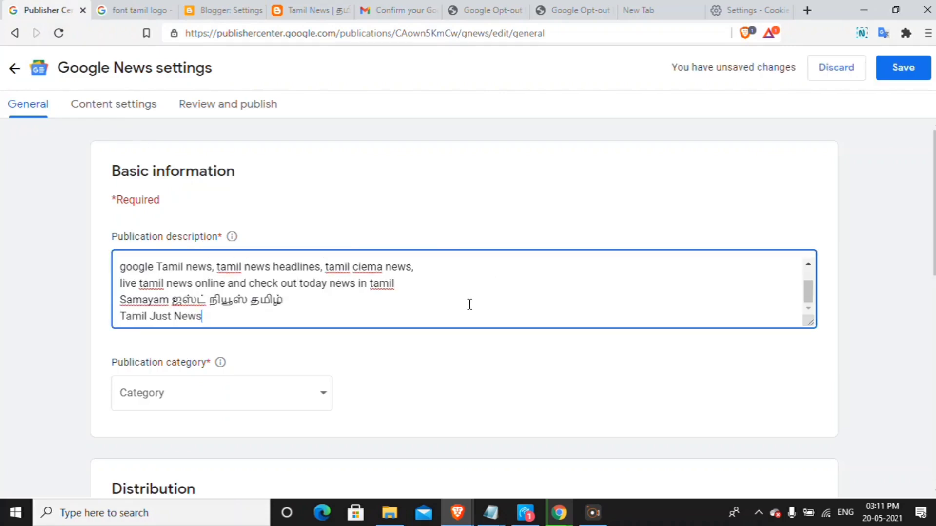
Set the publication category to News & Politics and save the general settings
scroll(438, 321, down, 3)
scroll(421, 336, up, 1)
click(301, 260)
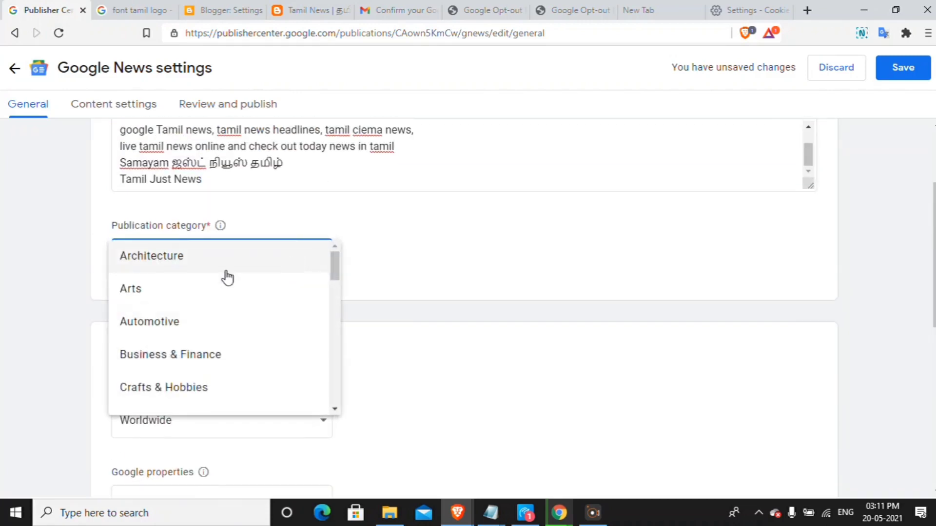
scroll(227, 296, down, 3)
scroll(221, 300, down, 3)
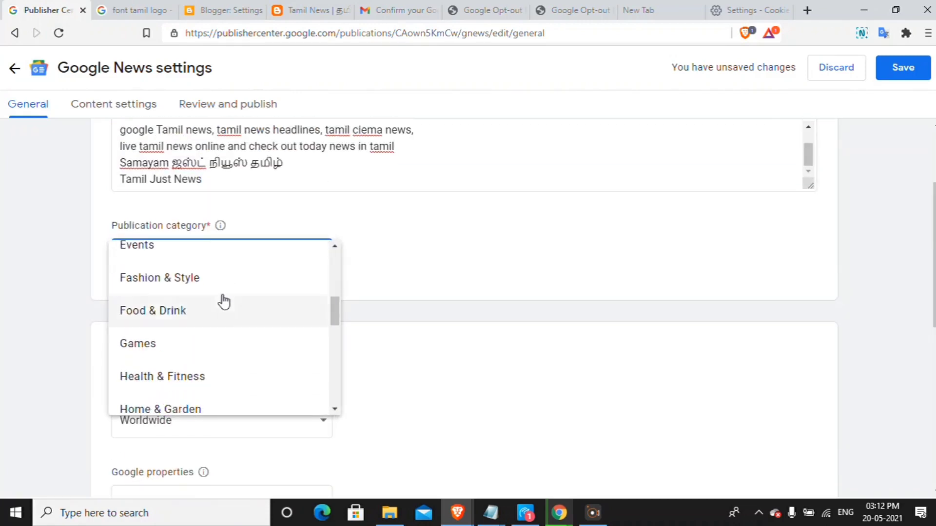
scroll(223, 302, down, 2)
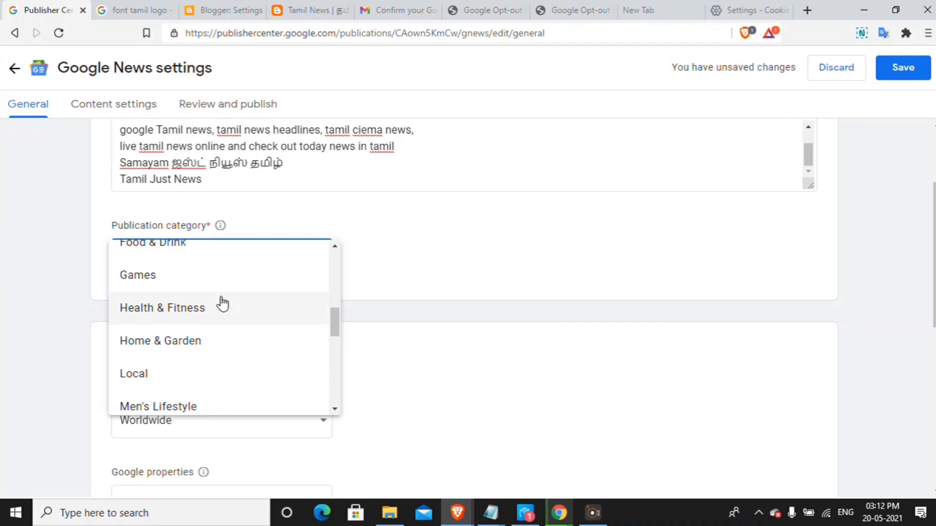
scroll(222, 306, down, 3)
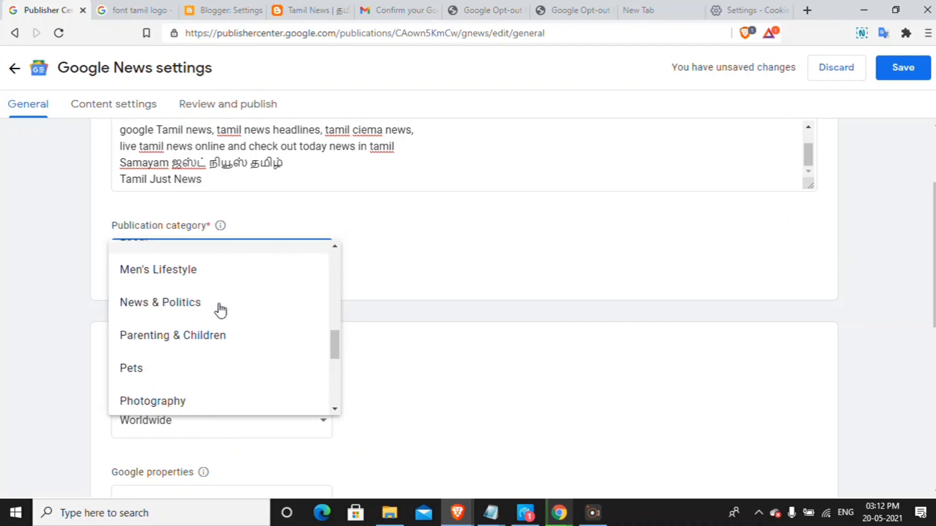
scroll(220, 310, up, 1)
click(231, 369)
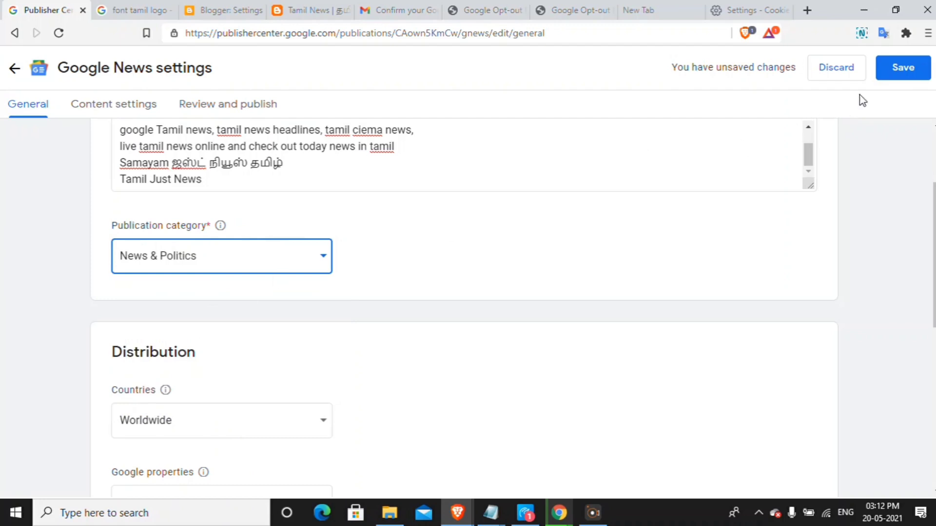
click(899, 69)
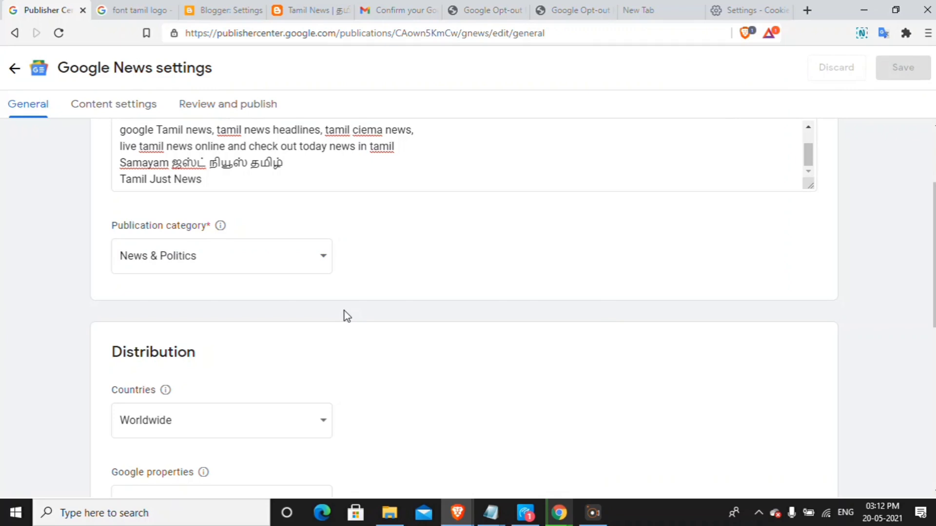
Review the distribution options for countries and Google properties, keeping Worldwide and Allow all properties
scroll(346, 302, up, 3)
scroll(349, 294, down, 3)
scroll(297, 342, down, 3)
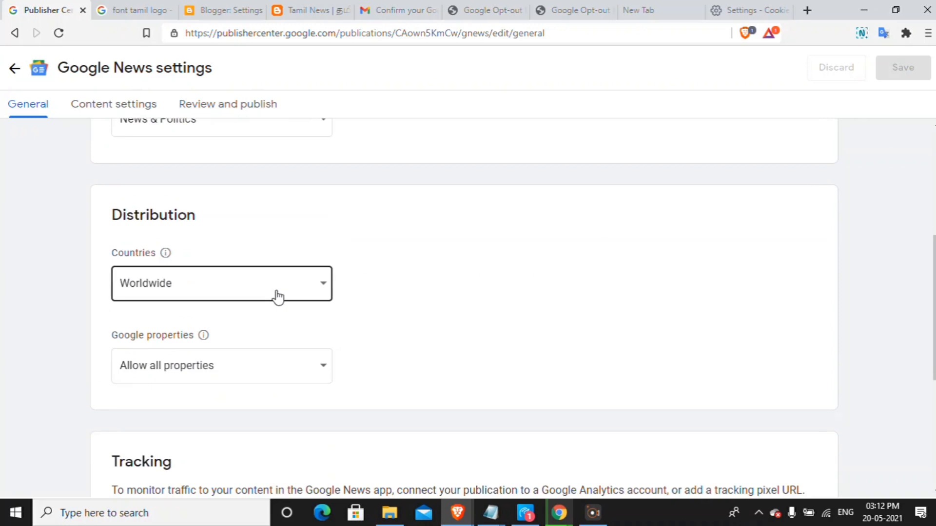
click(277, 297)
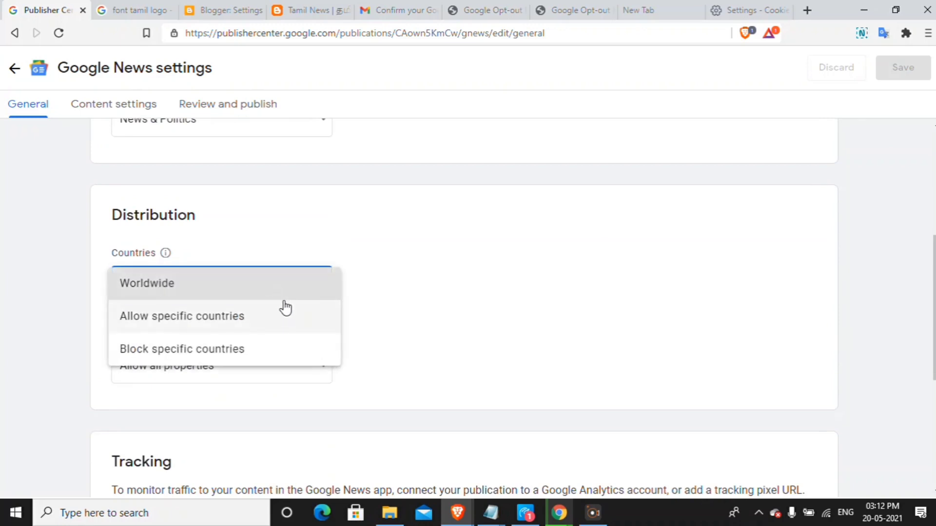
click(287, 238)
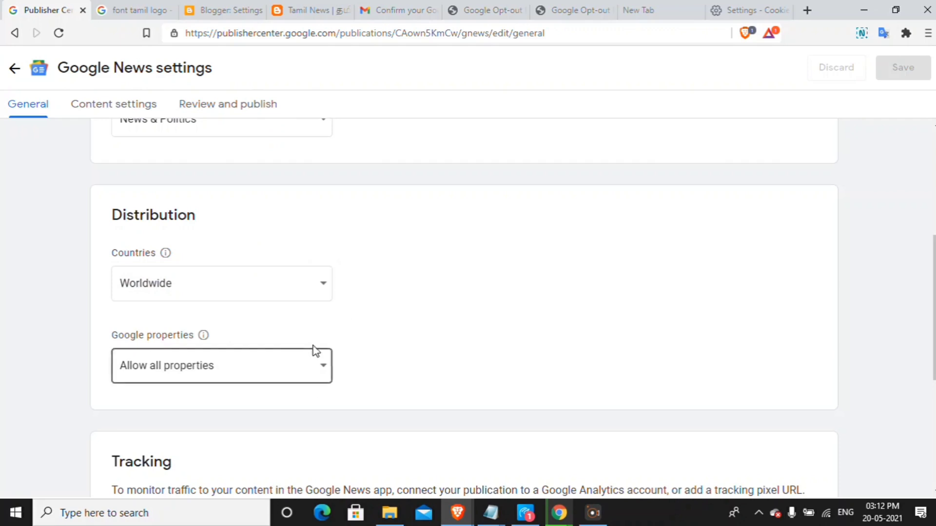
click(300, 362)
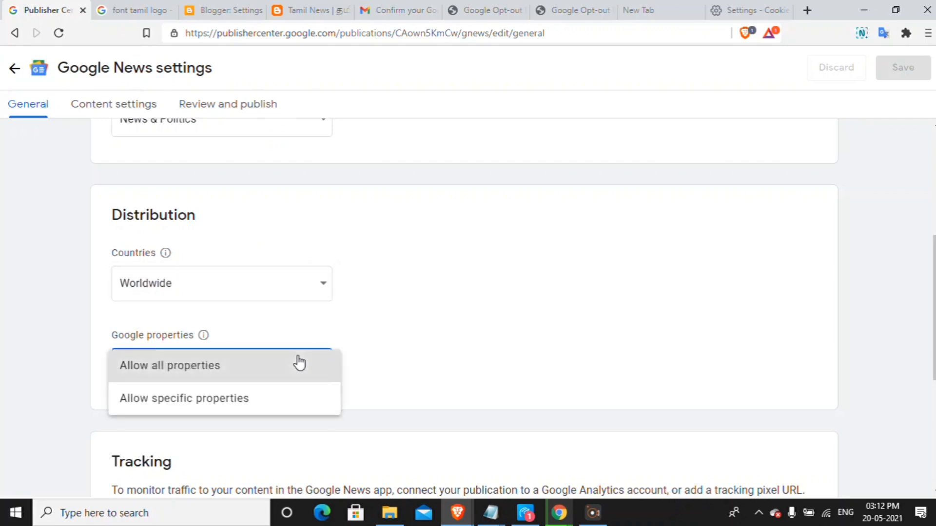
click(300, 364)
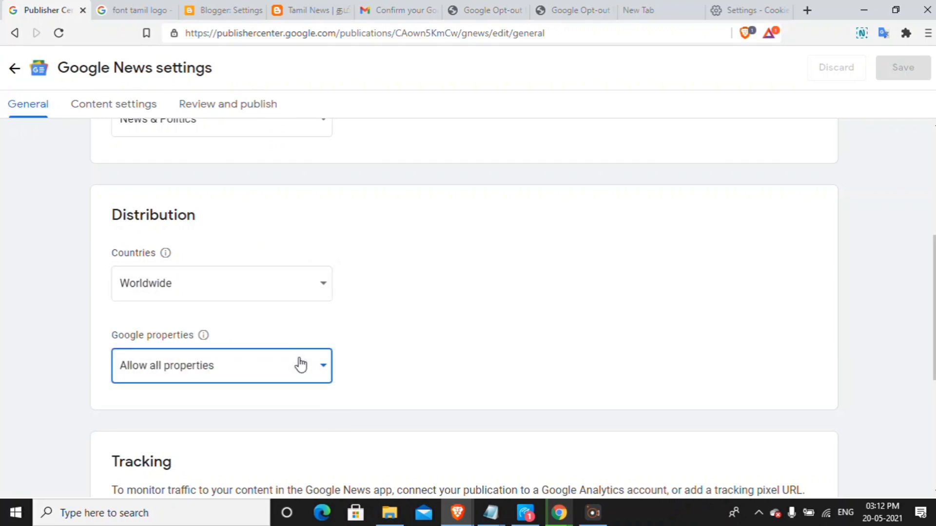
Restrict the publication's distribution to specific countries and include only India
click(289, 299)
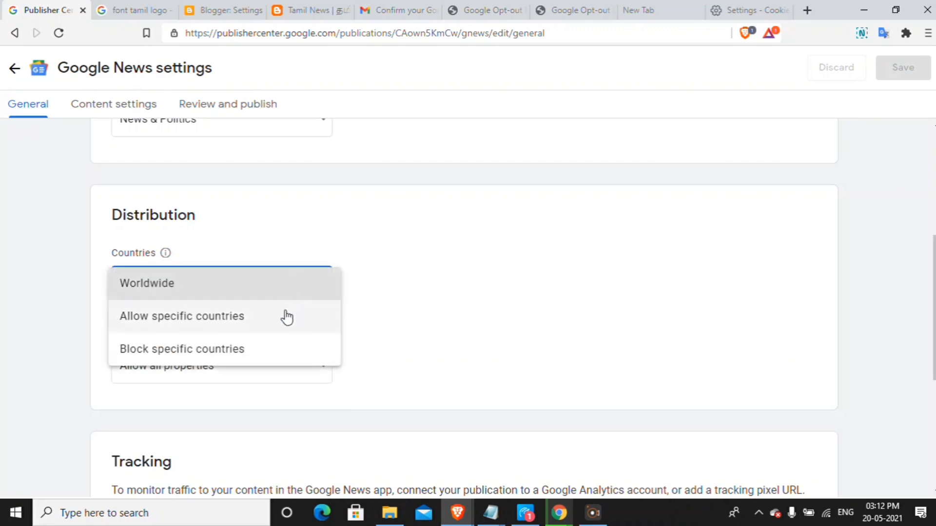
click(287, 317)
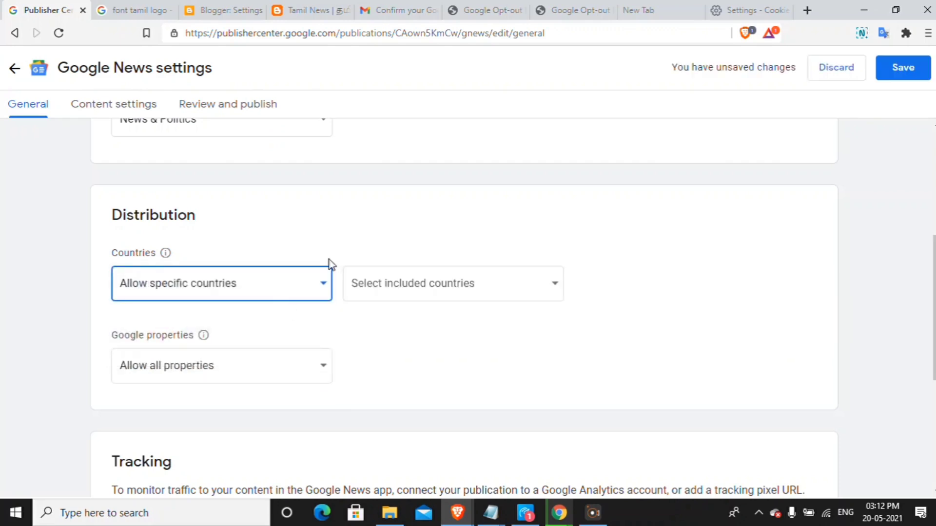
click(378, 288)
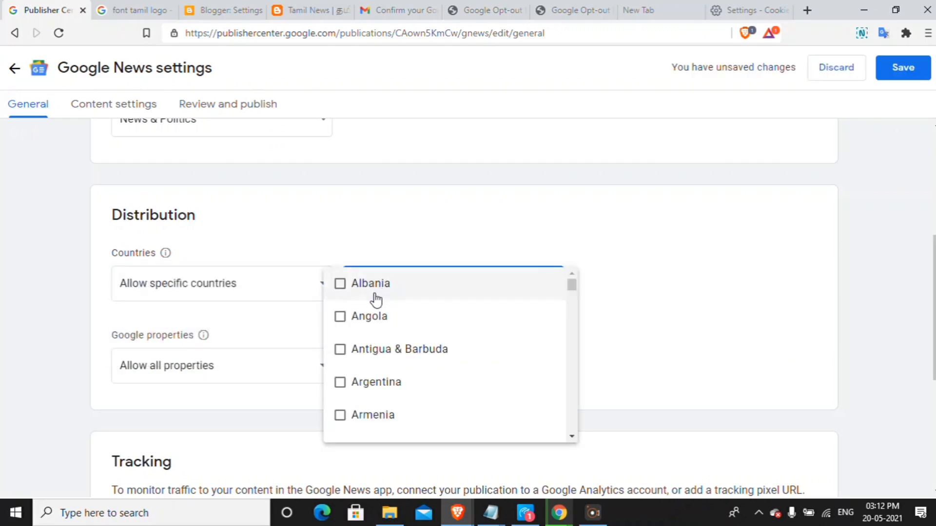
scroll(385, 322, down, 8)
scroll(385, 341, down, 15)
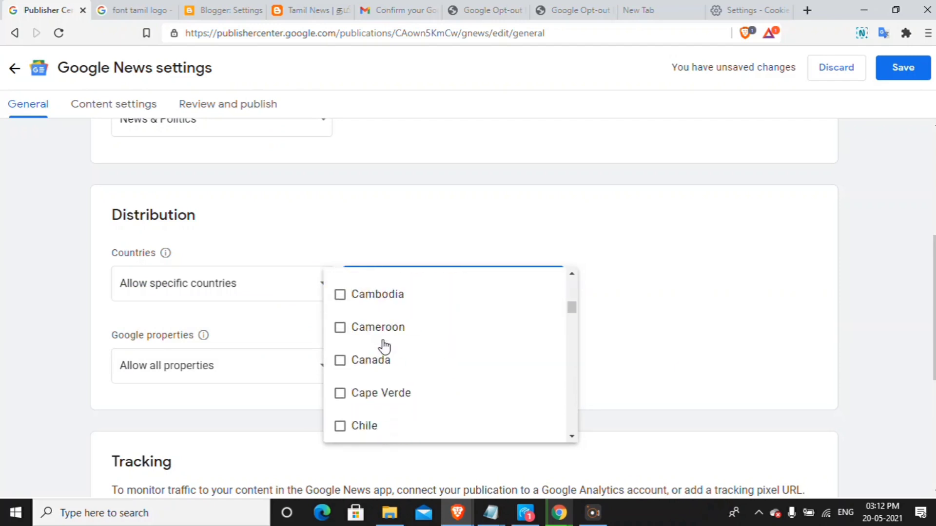
scroll(378, 336, down, 8)
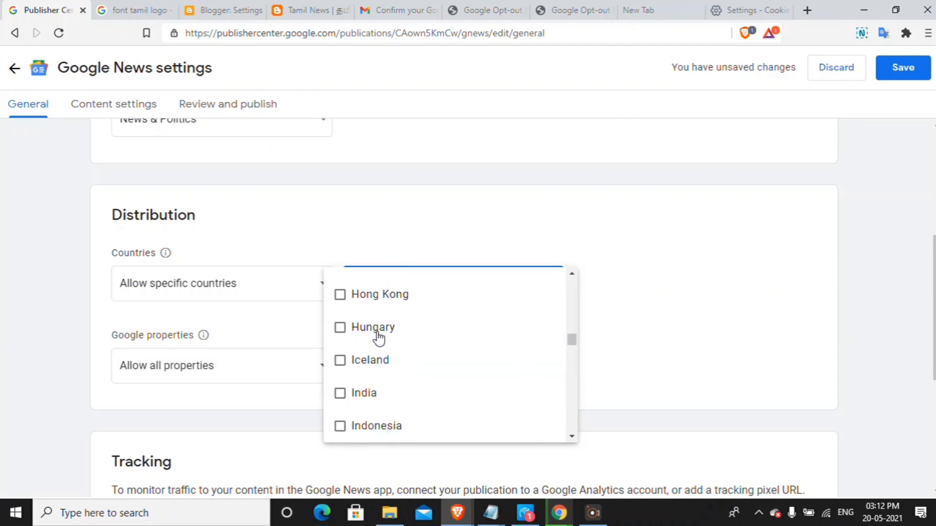
scroll(376, 342, up, 3)
scroll(377, 344, down, 1)
scroll(376, 348, up, 1)
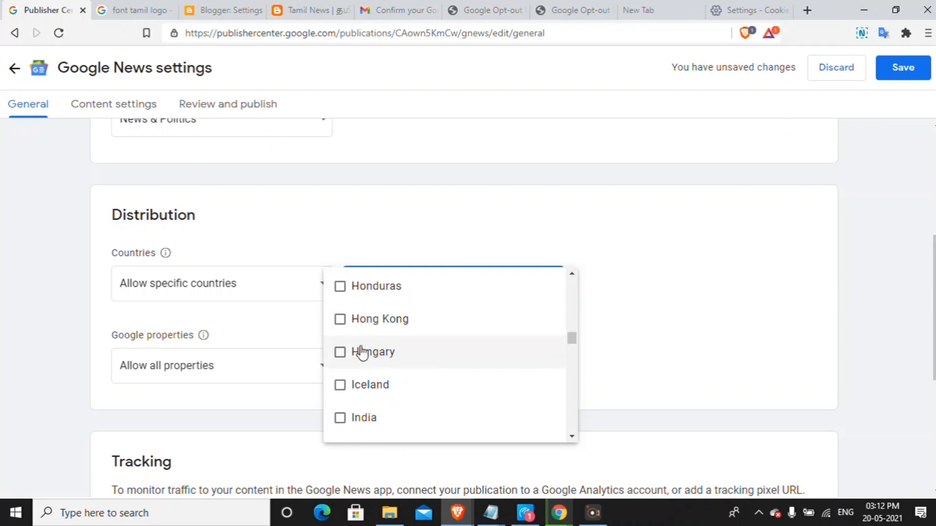
click(340, 420)
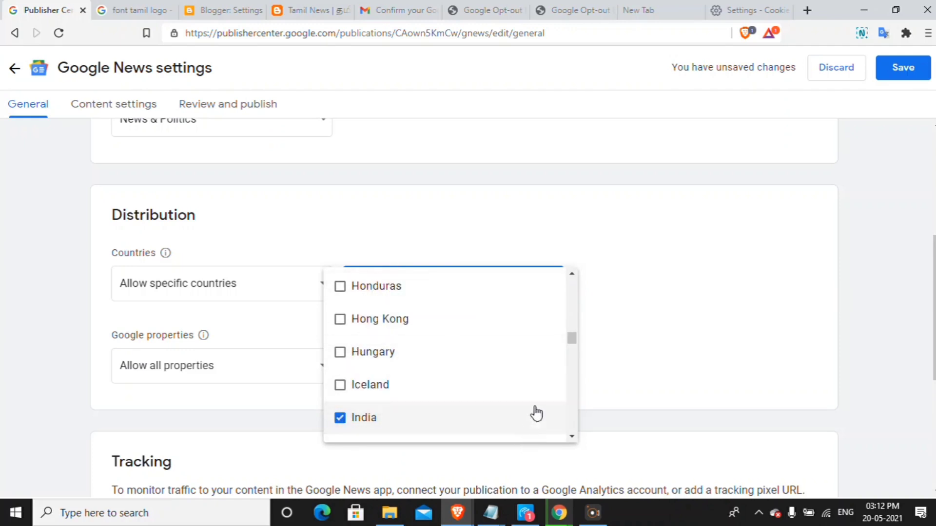
scroll(543, 428, down, 15)
scroll(544, 426, down, 20)
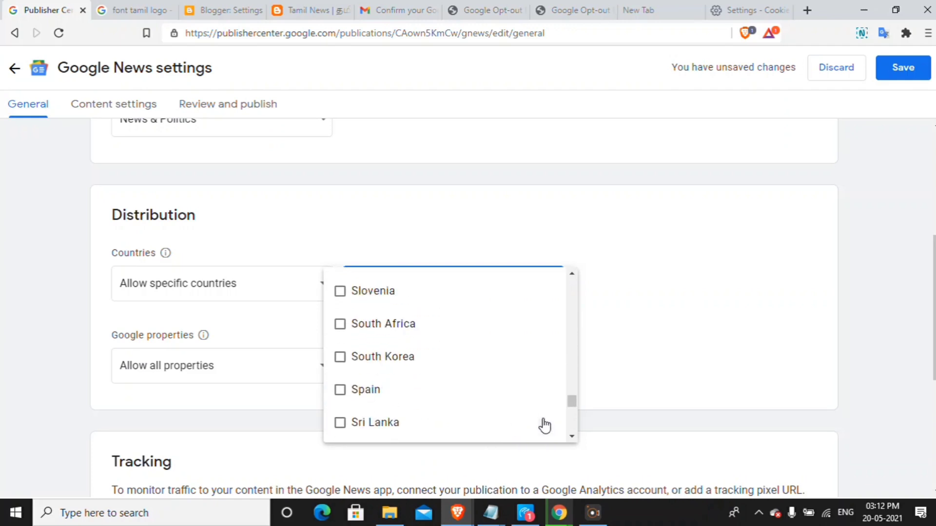
click(669, 349)
scroll(374, 358, up, 1)
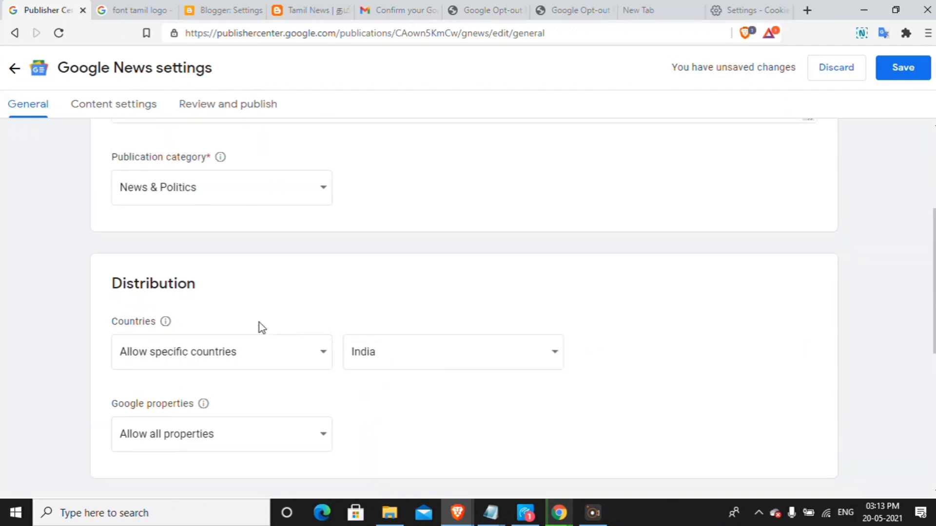
Paste the web stream's measurement ID from Analytics as the Google Analytics tracking ID for app in Publisher Center and save the publication
scroll(259, 323, down, 4)
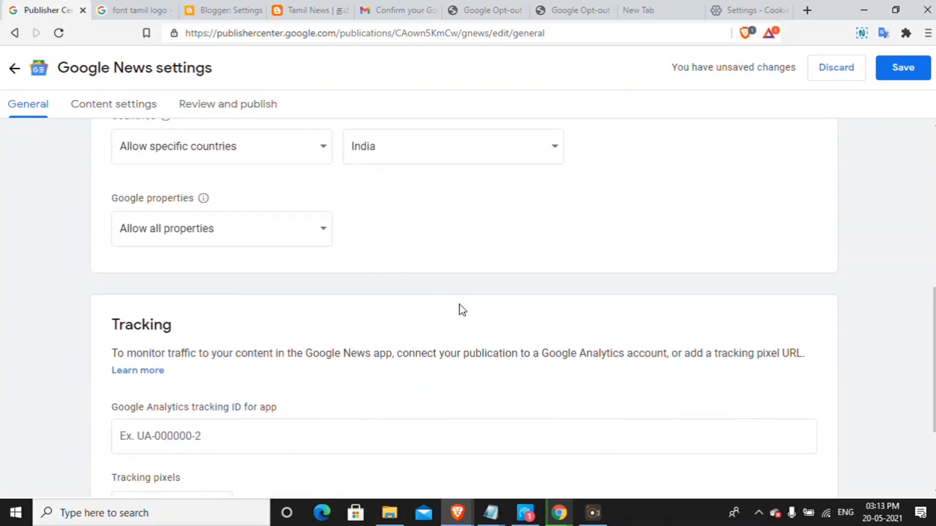
scroll(452, 308, up, 1)
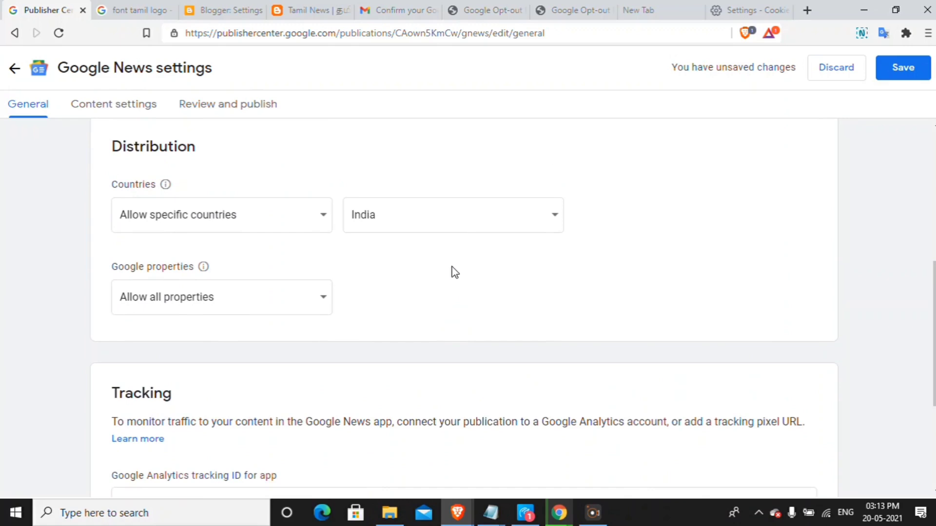
scroll(452, 271, up, 1)
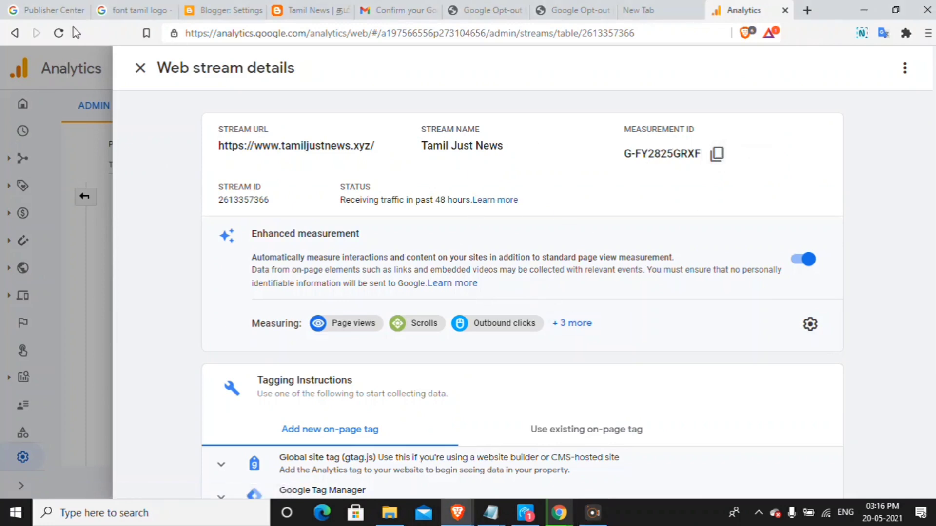
click(43, 10)
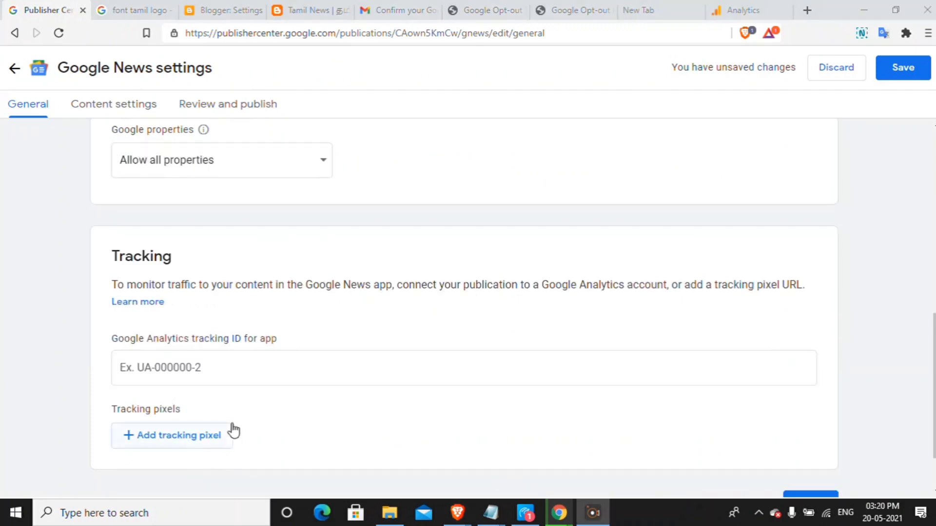
click(234, 376)
right_click(240, 369)
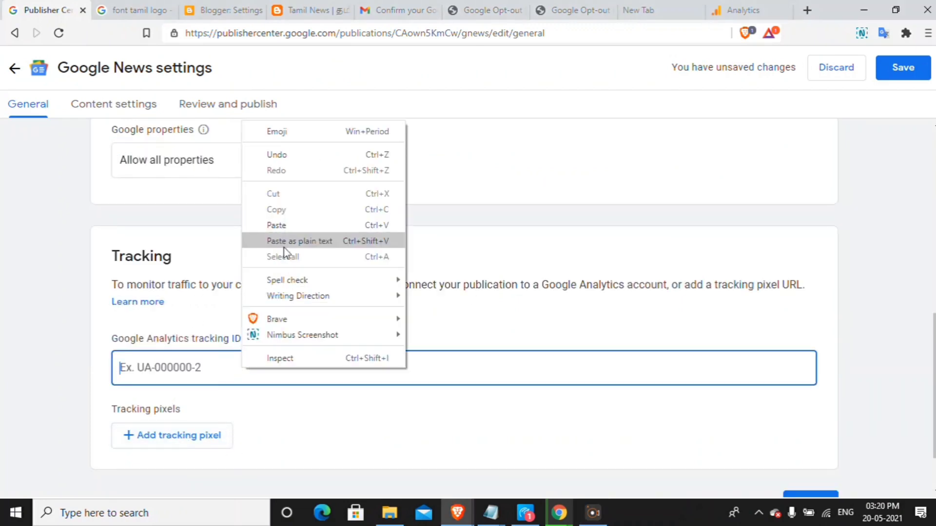
click(286, 226)
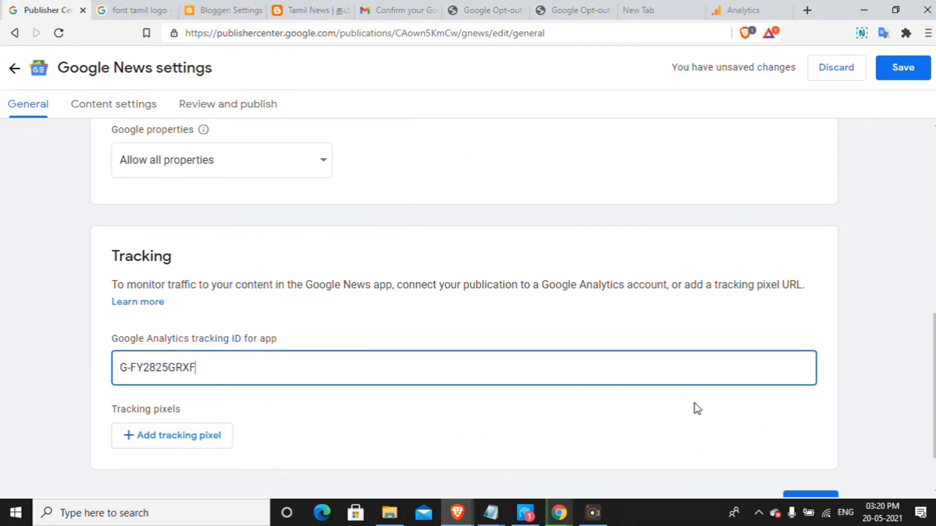
click(903, 78)
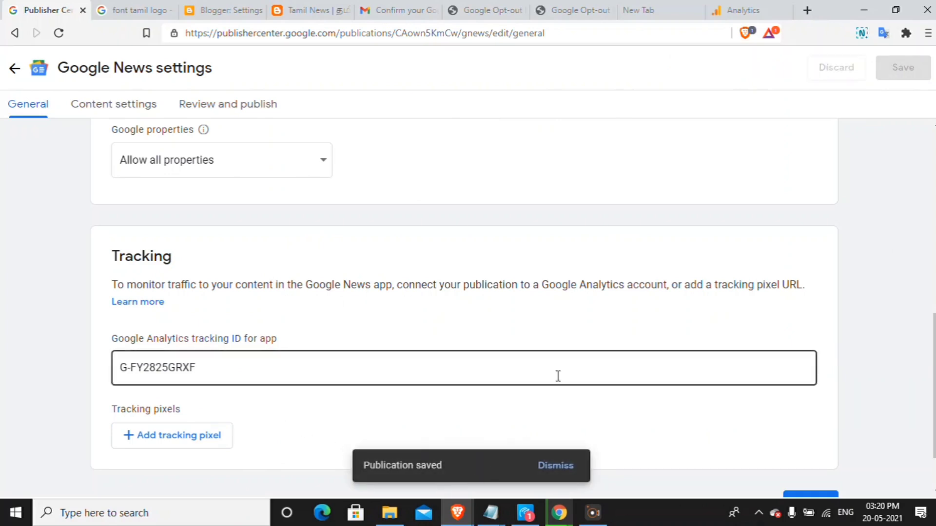
Continue to the content settings and refresh the articles of the Feed section
scroll(557, 389, down, 2)
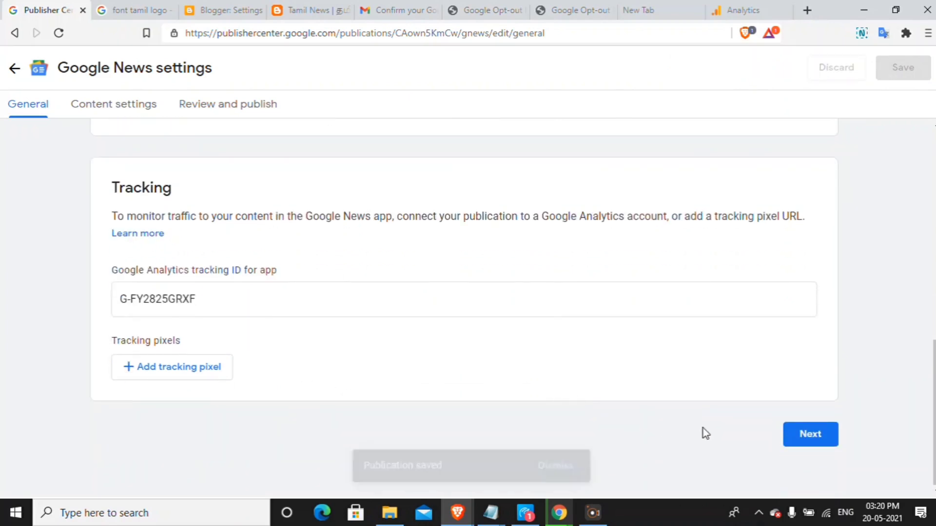
click(798, 435)
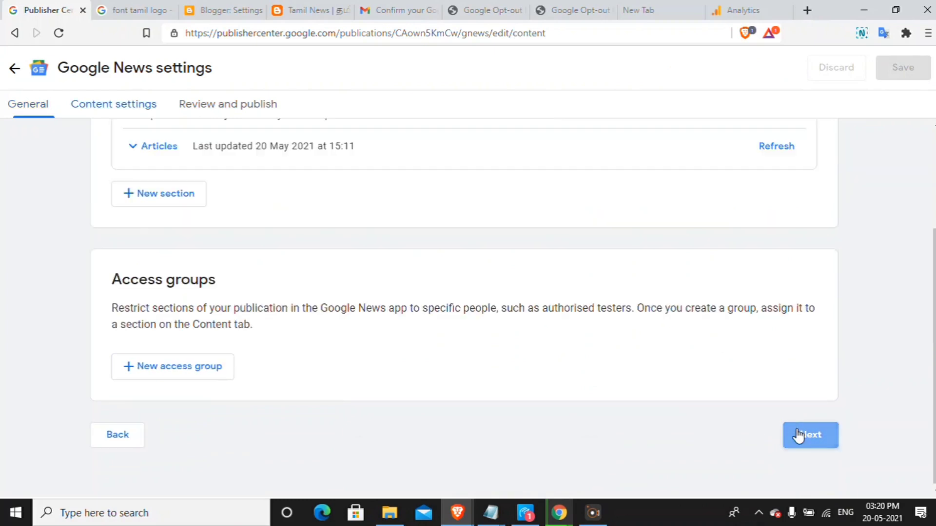
scroll(224, 365, up, 3)
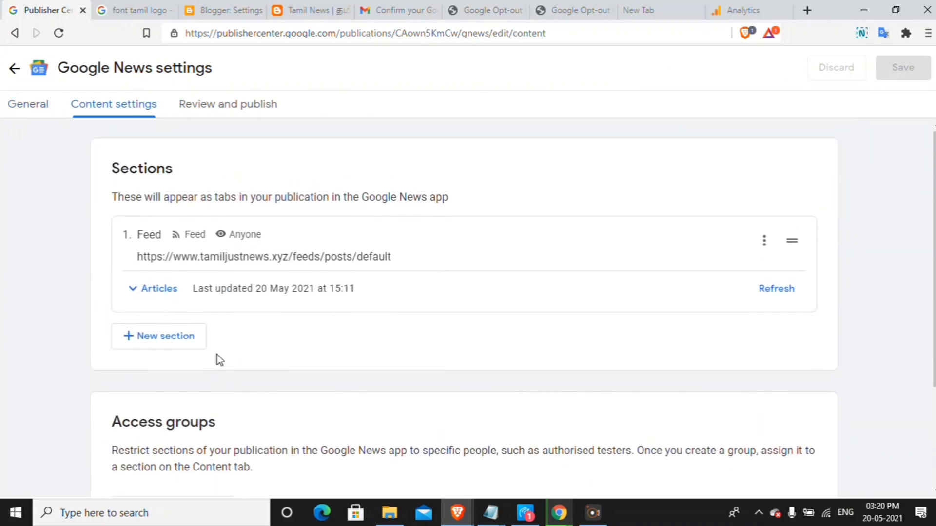
scroll(230, 325, down, 2)
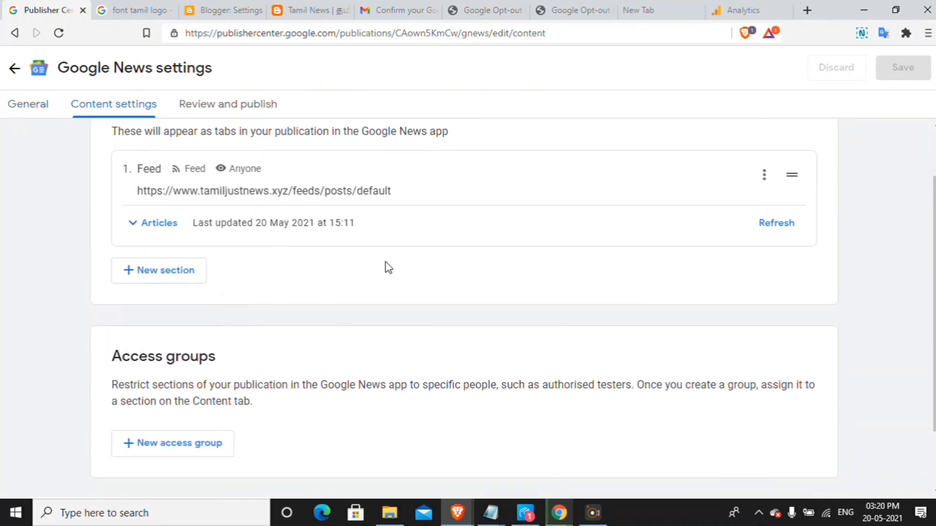
click(765, 235)
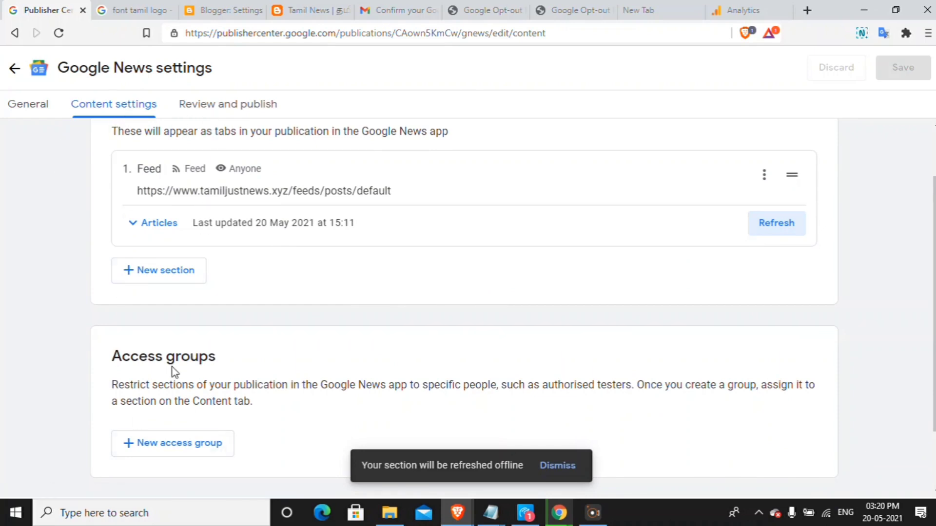
Check the remaining issues on the review and publish page and open the empty section issue for review
click(228, 109)
scroll(162, 271, up, 5)
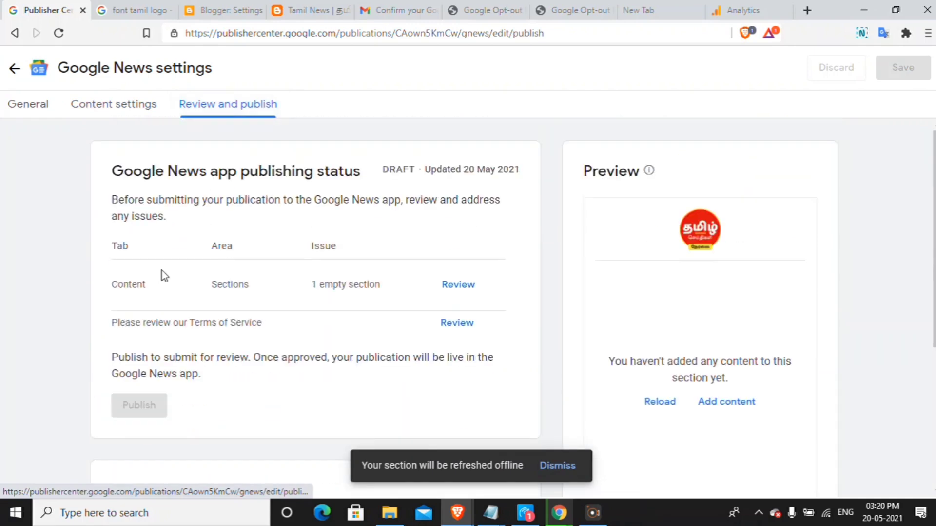
scroll(267, 280, down, 2)
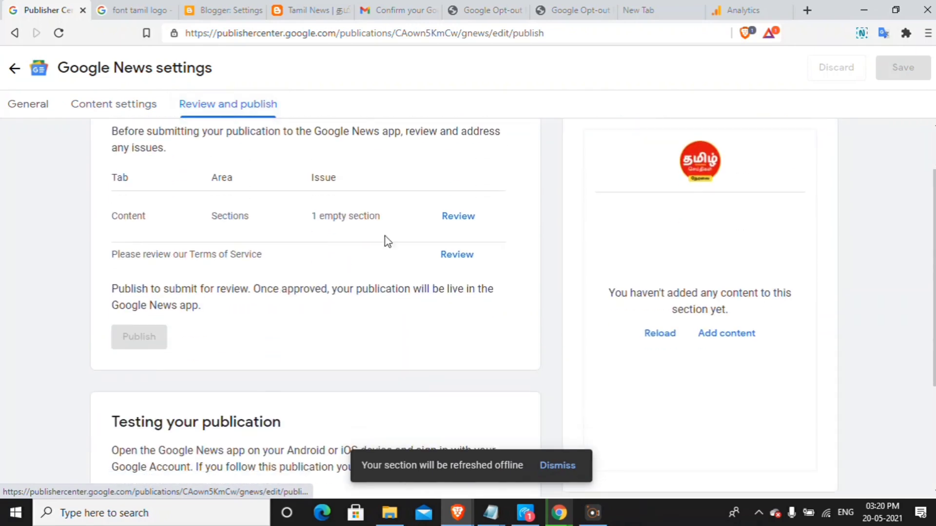
click(451, 223)
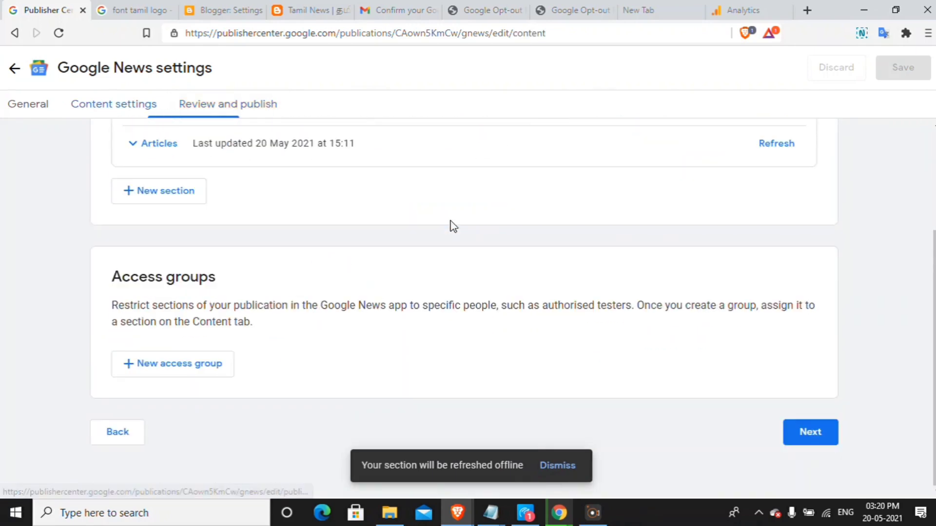
Expand the Feed section's article list, refresh the section again, and collapse the list
scroll(237, 265, up, 3)
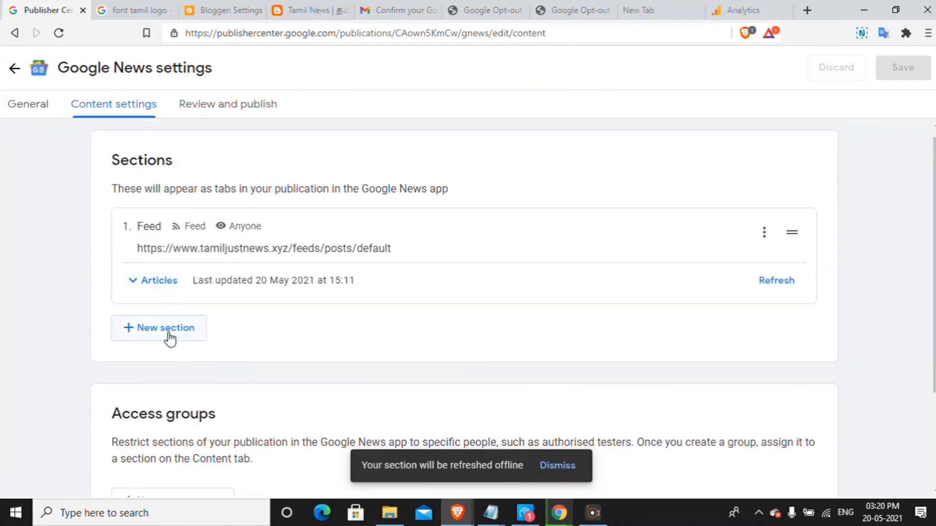
click(170, 292)
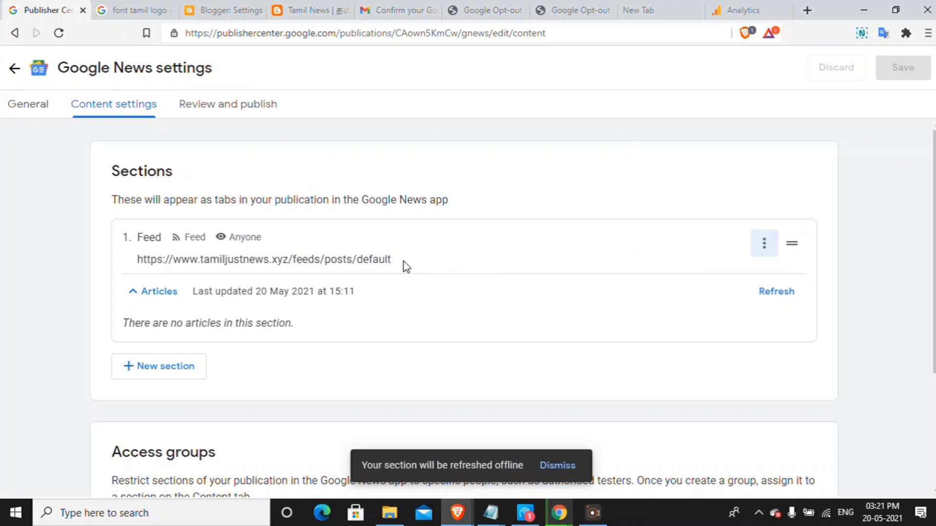
click(780, 295)
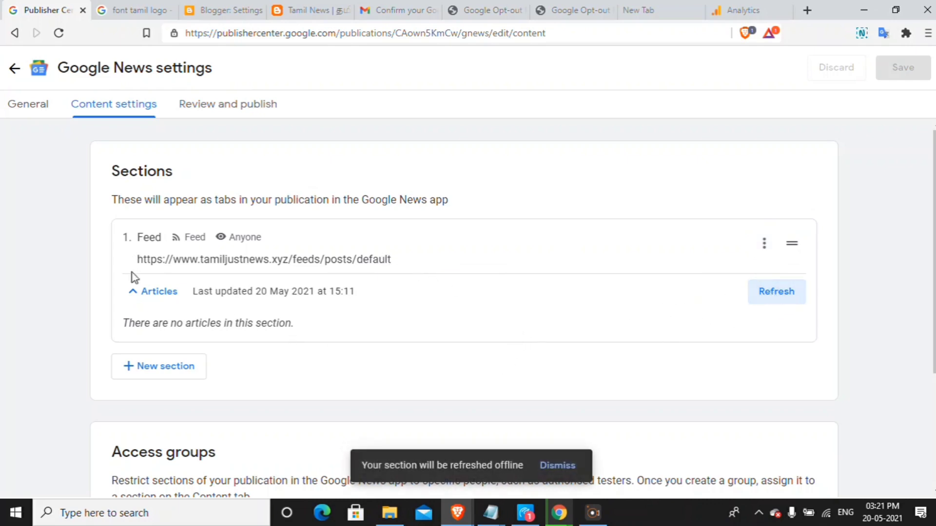
click(156, 295)
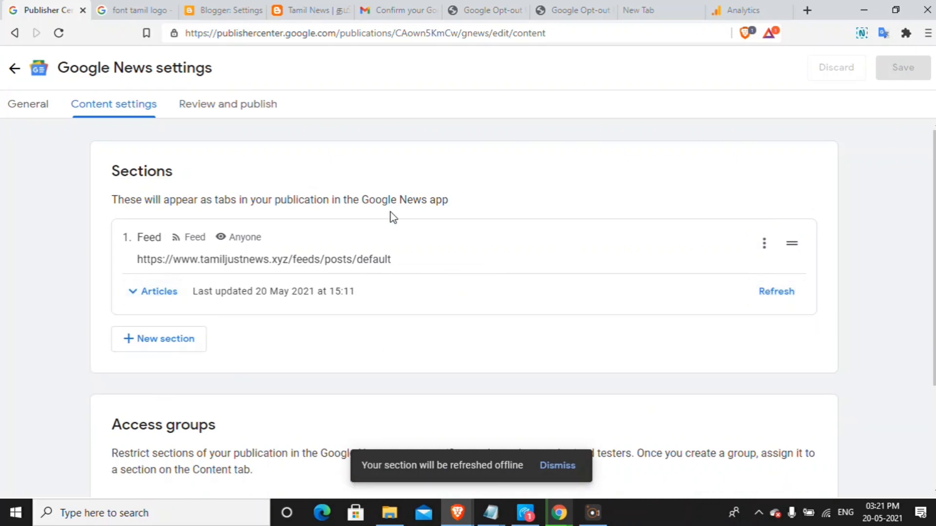
Continue to the review and publish page and reload it to update the publication's remaining issues
scroll(386, 221, down, 3)
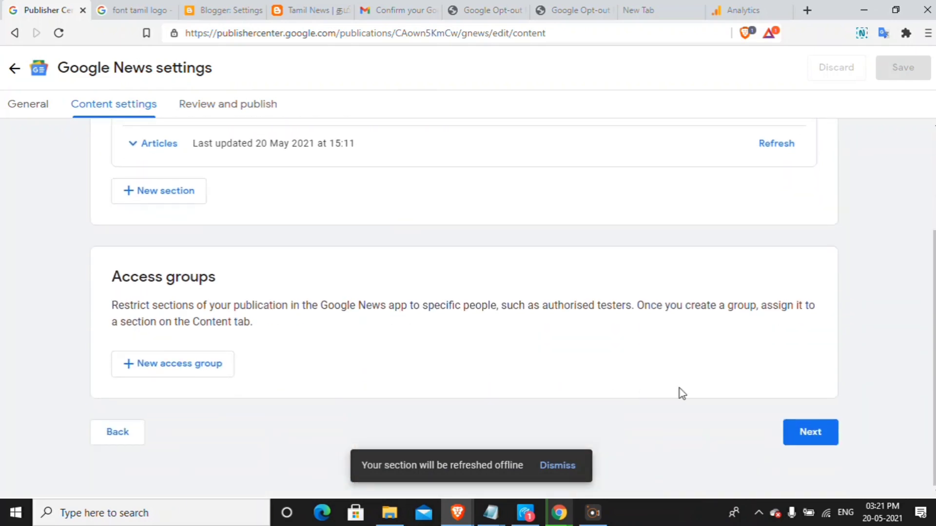
click(815, 445)
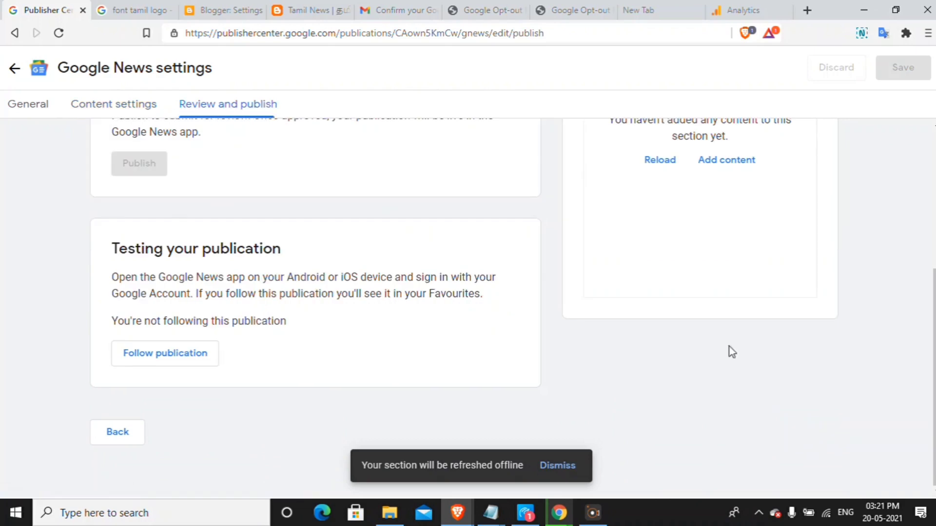
click(471, 131)
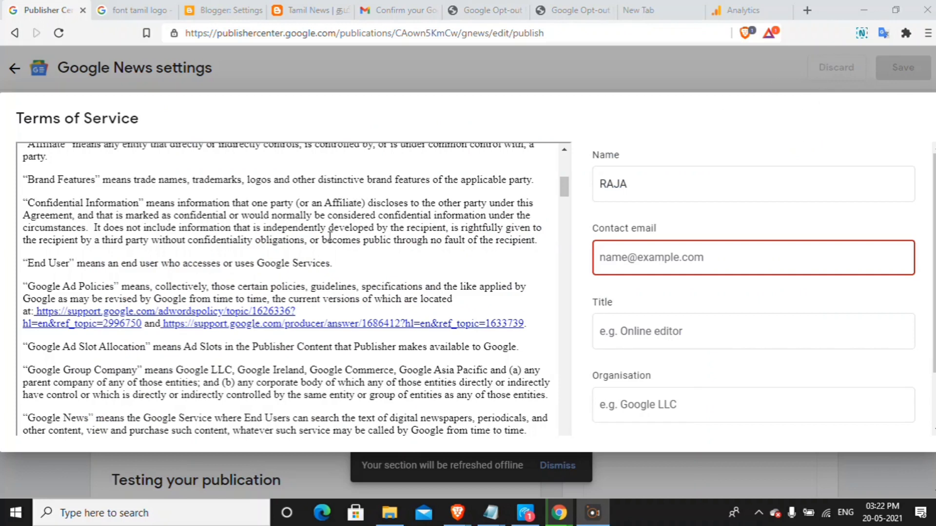
click(19, 32)
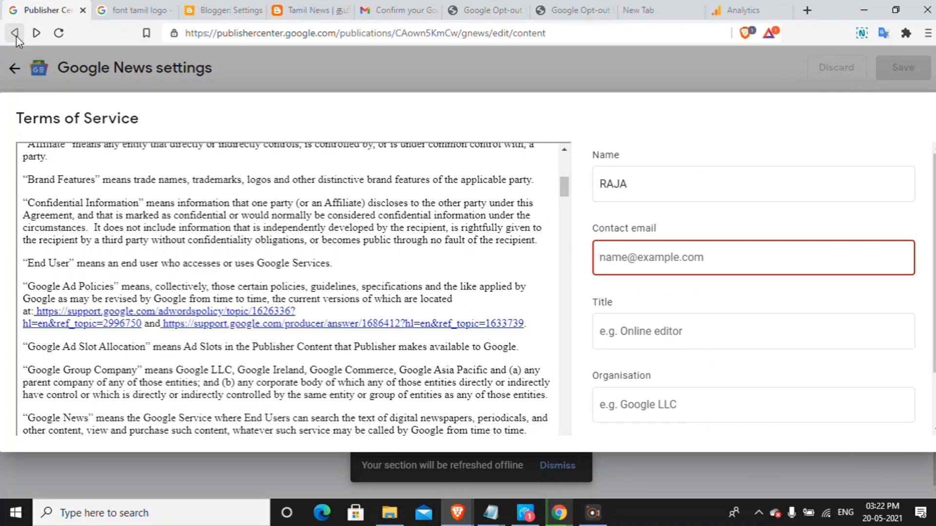
click(16, 36)
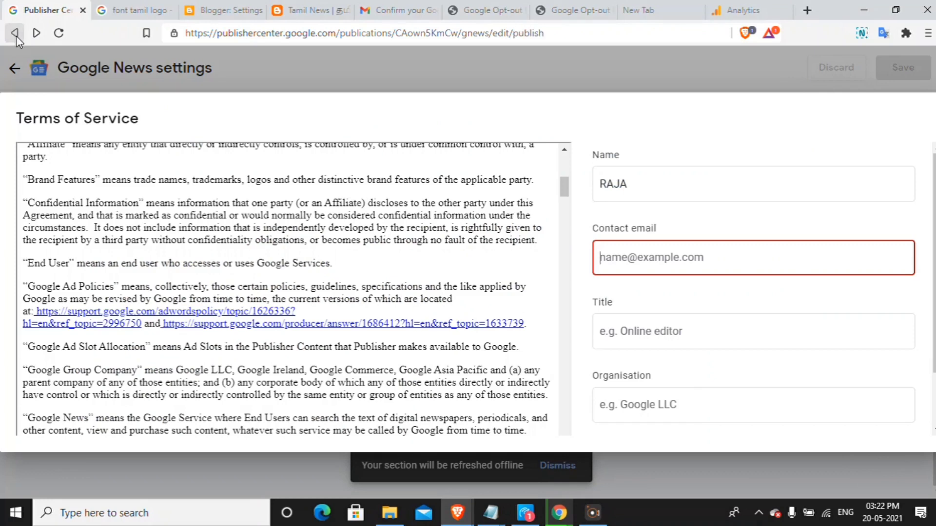
click(60, 33)
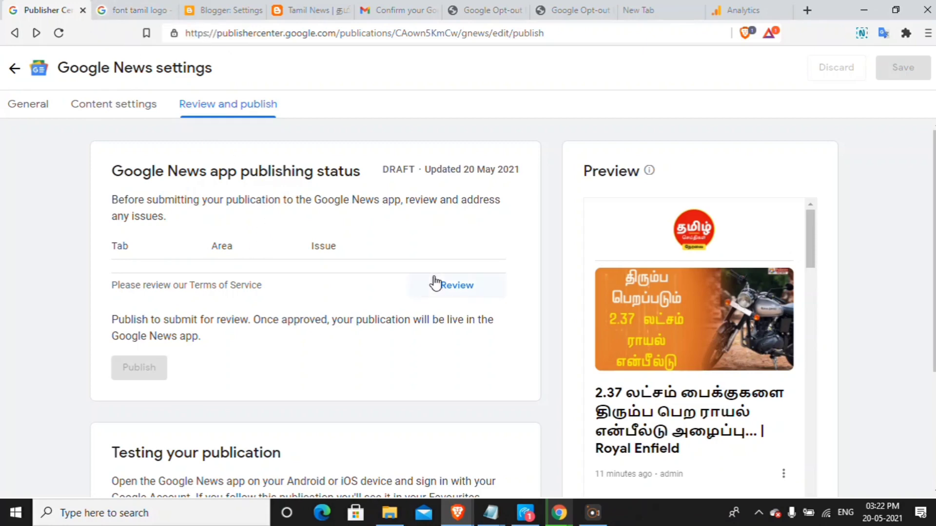
Open the Terms of Service for review and read through the Google News Publisher Agreement
click(448, 286)
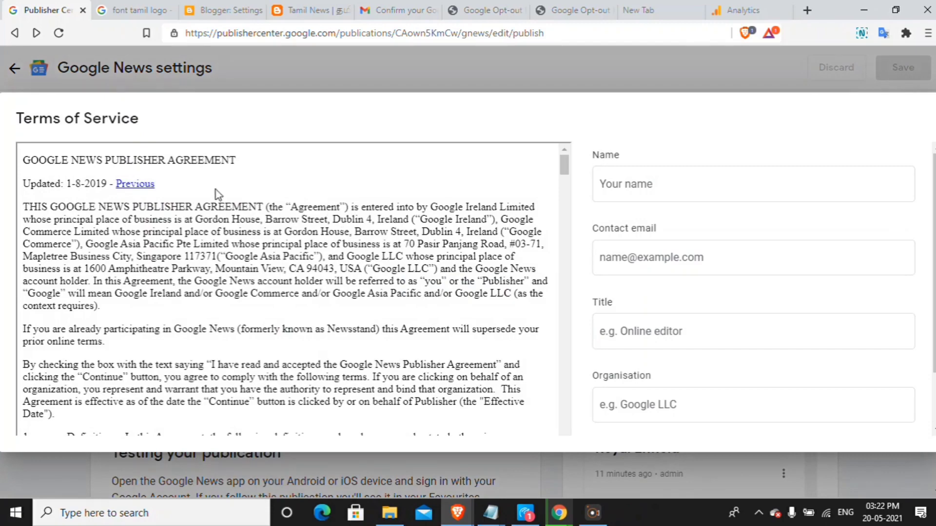
scroll(176, 205, down, 10)
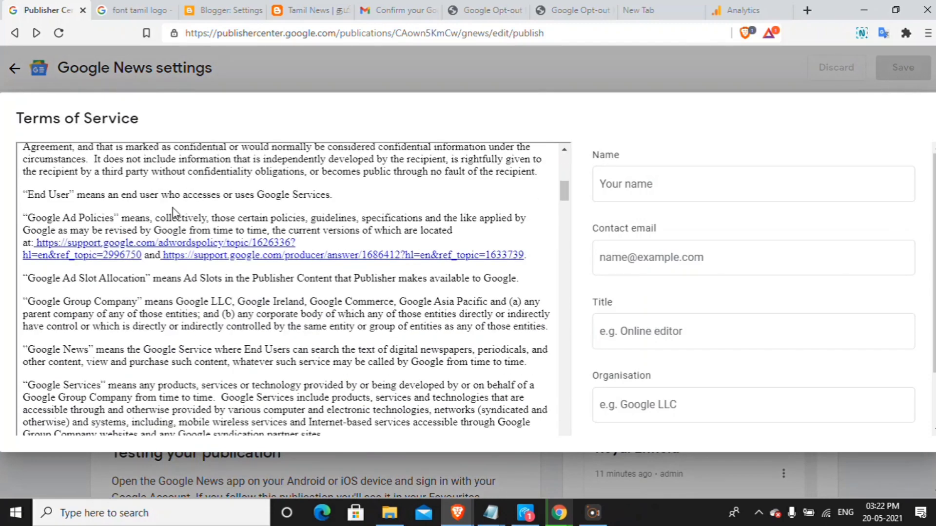
scroll(173, 213, down, 10)
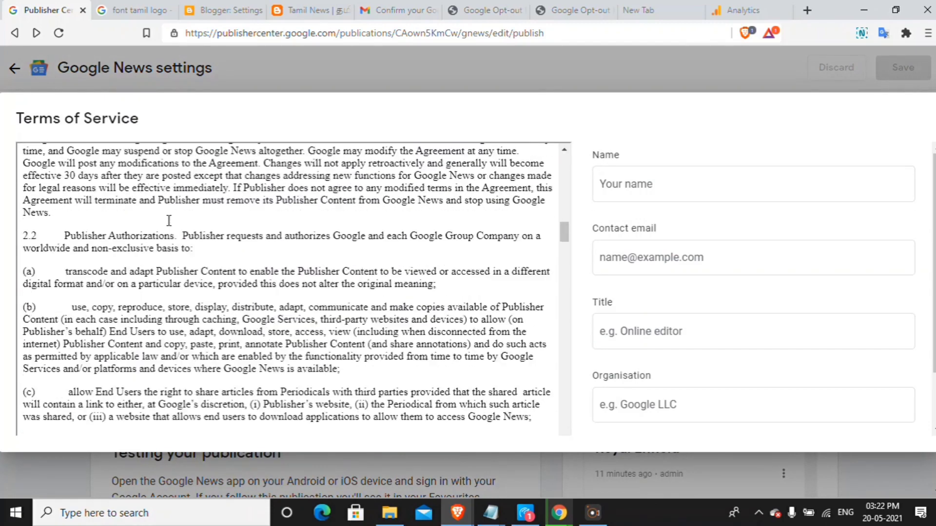
scroll(168, 220, down, 10)
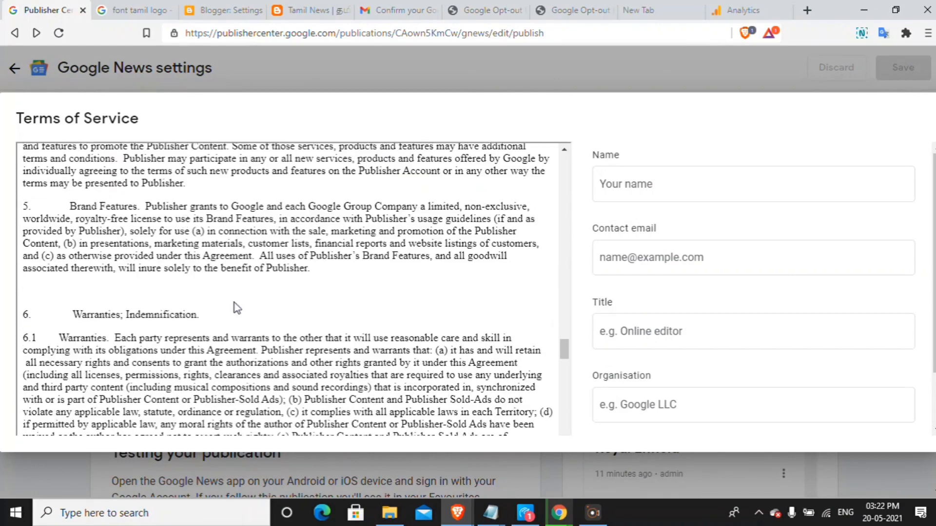
scroll(237, 308, down, 12)
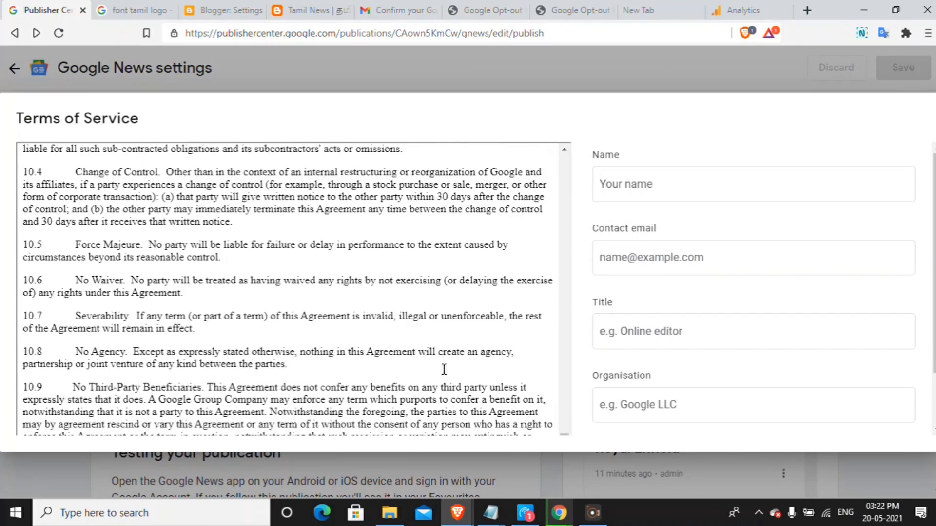
scroll(444, 369, down, 5)
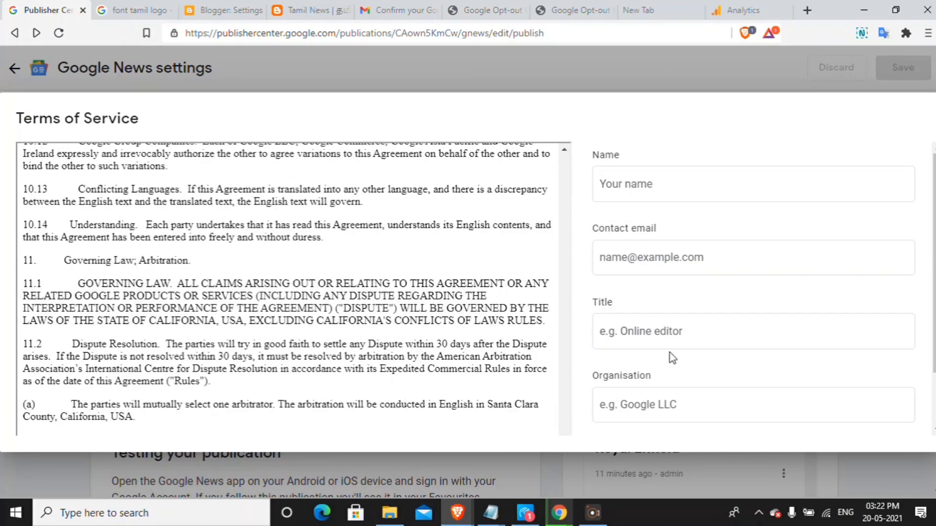
Fill in the name and contact email, enter Tamil Just News as title and organisation, and submit the accepted Terms of Service
click(711, 187)
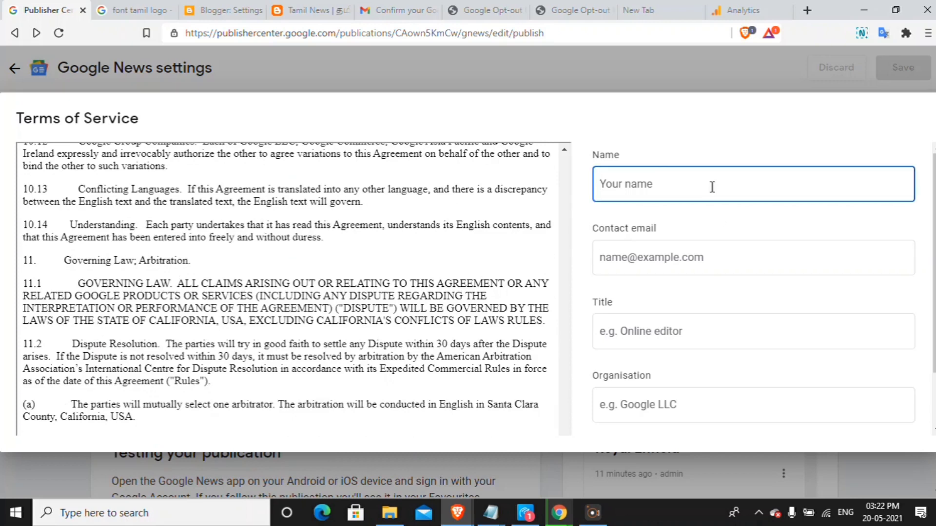
text(RAJA)
click(676, 258)
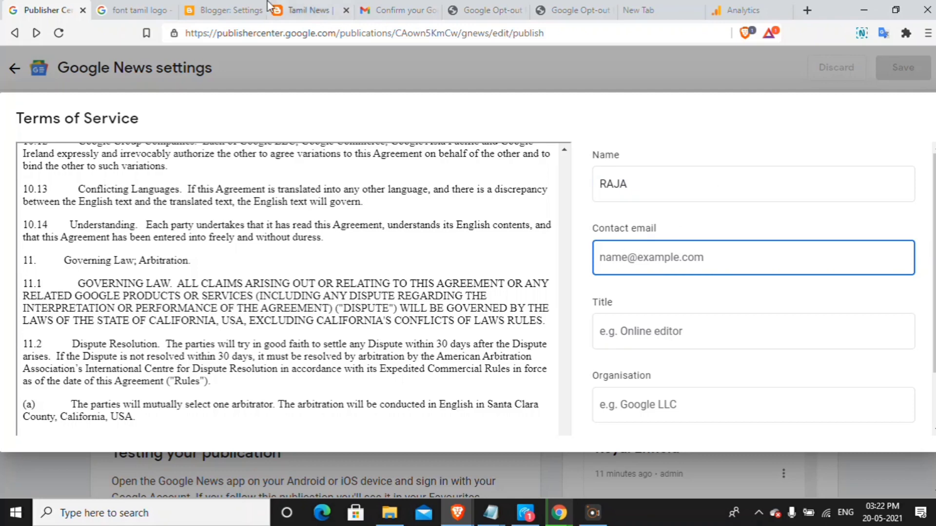
click(390, 11)
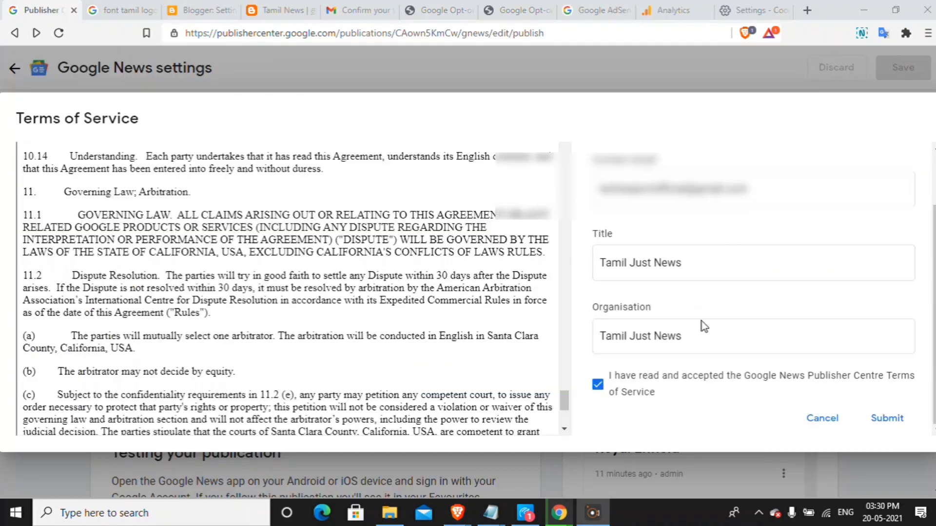
scroll(675, 337, down, 2)
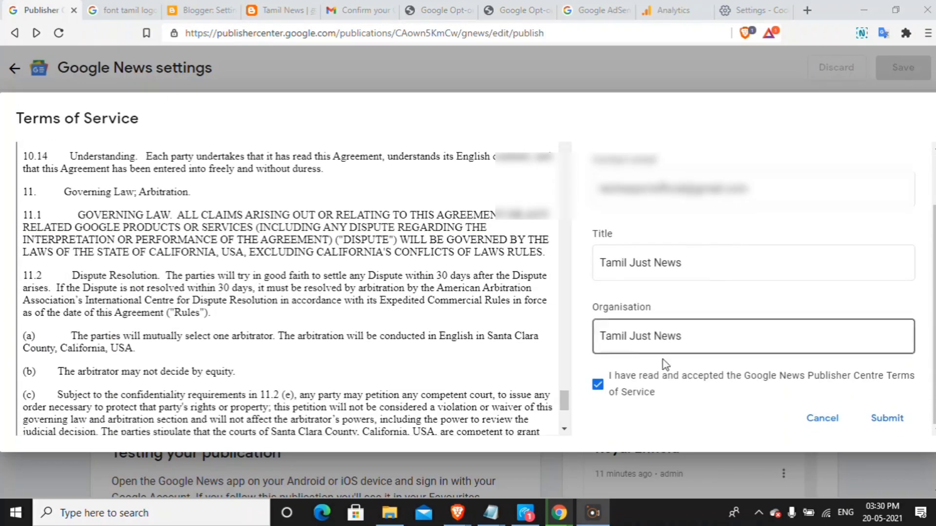
click(880, 421)
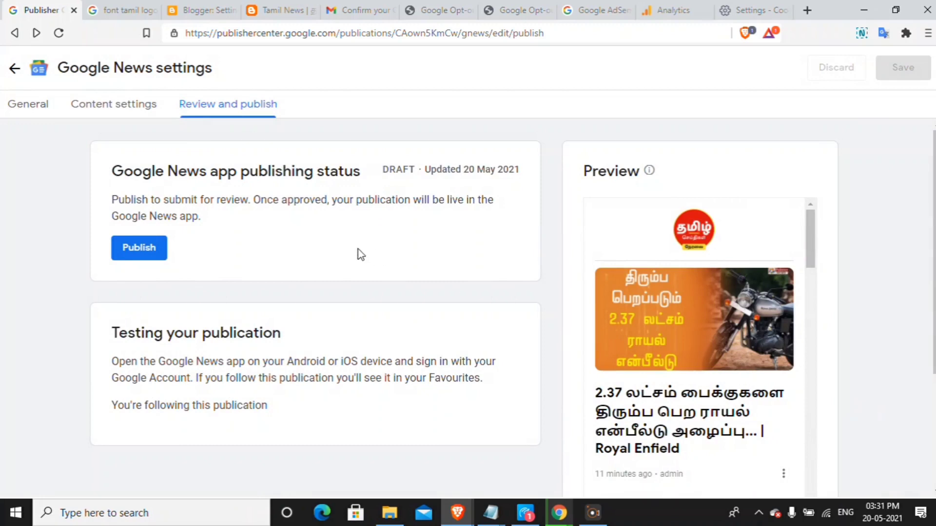
Look through the articles in the publication preview, publish Tamil Just News for Google News review, and dismiss the submission notice
scroll(759, 345, down, 10)
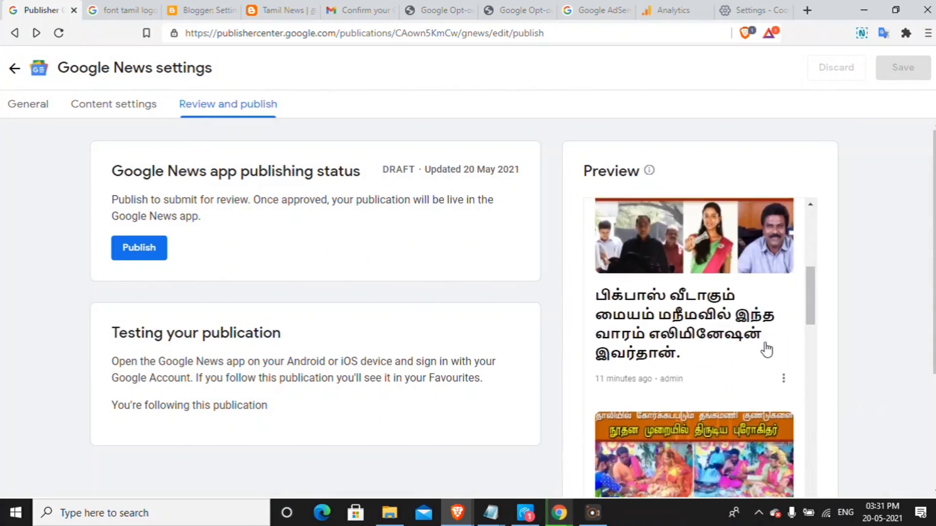
scroll(759, 344, down, 12)
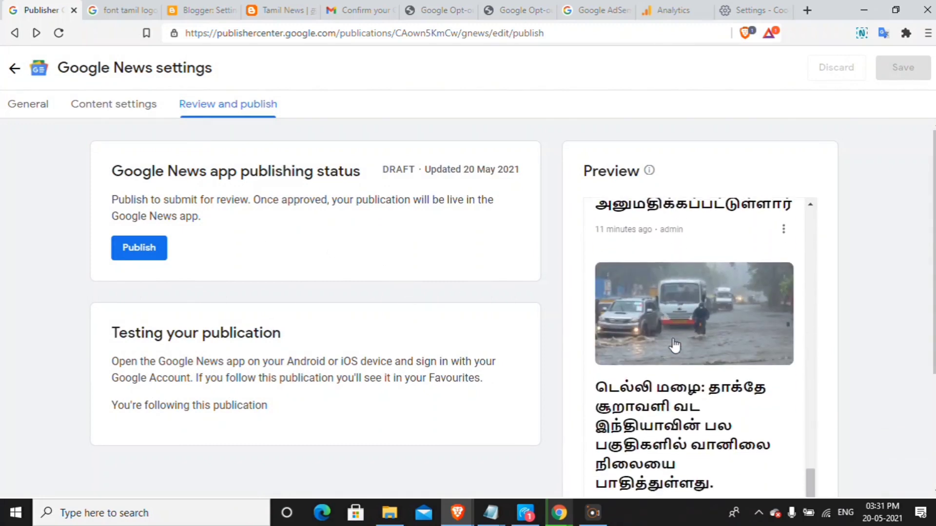
scroll(255, 365, up, 4)
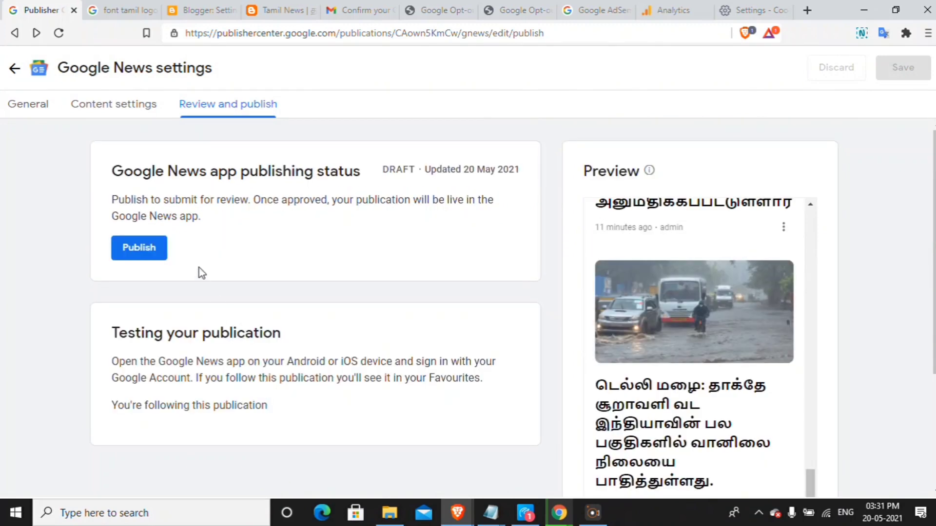
click(151, 258)
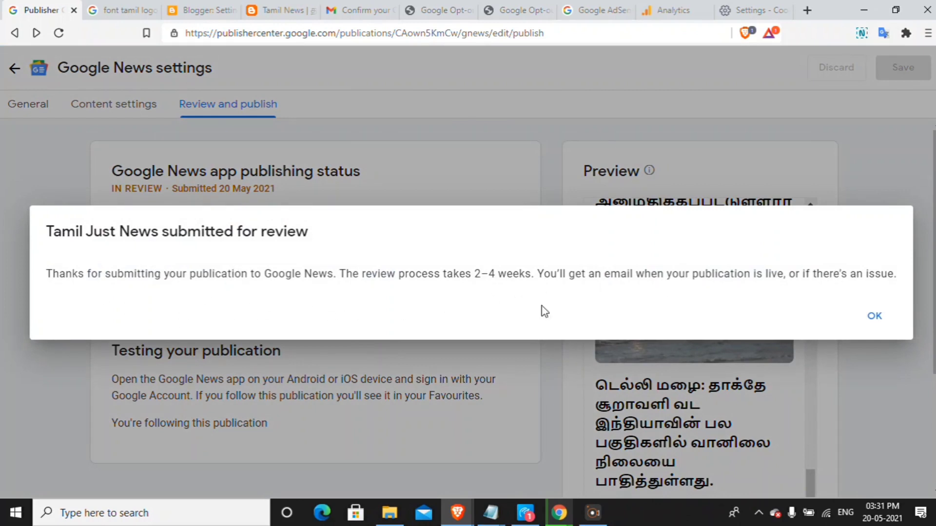
click(878, 323)
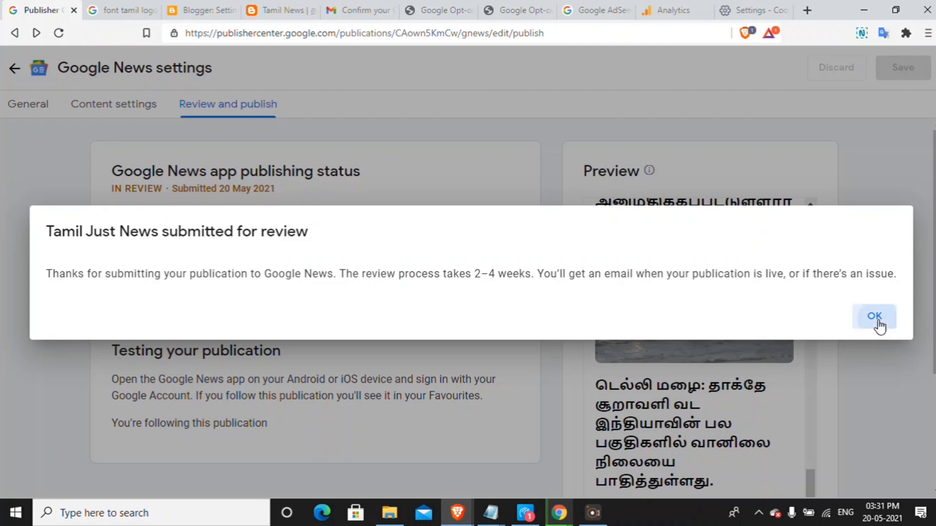